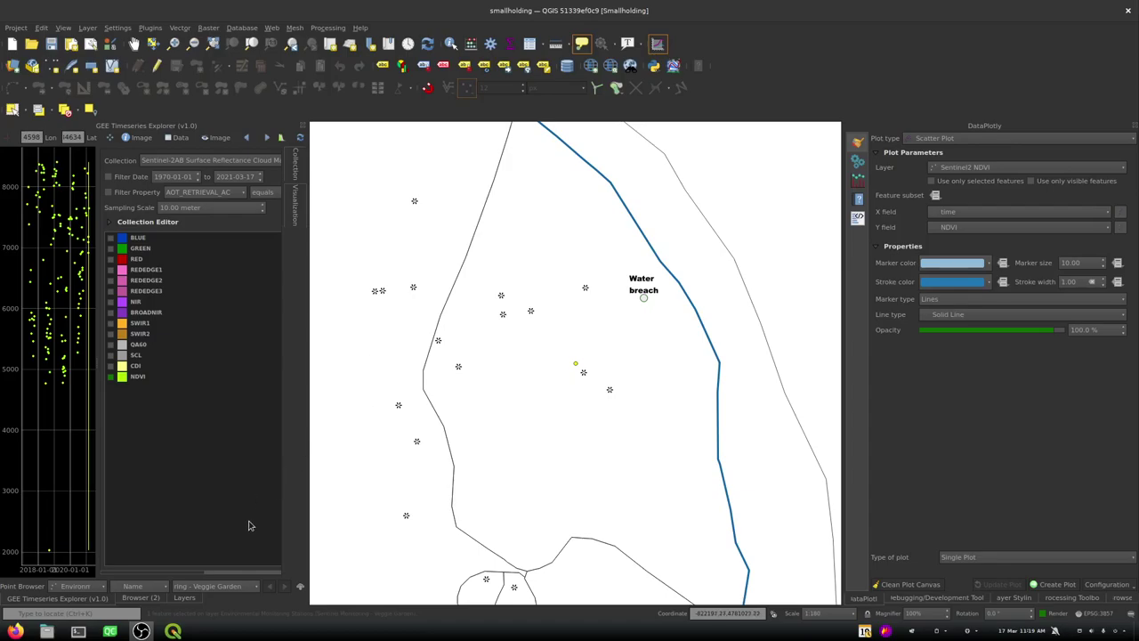
# Switch to Firefox and review the About, Details and Versions information of GEE Timeseries Explorer in the QGIS Python Plugins Repository
pyautogui.click(15, 631)
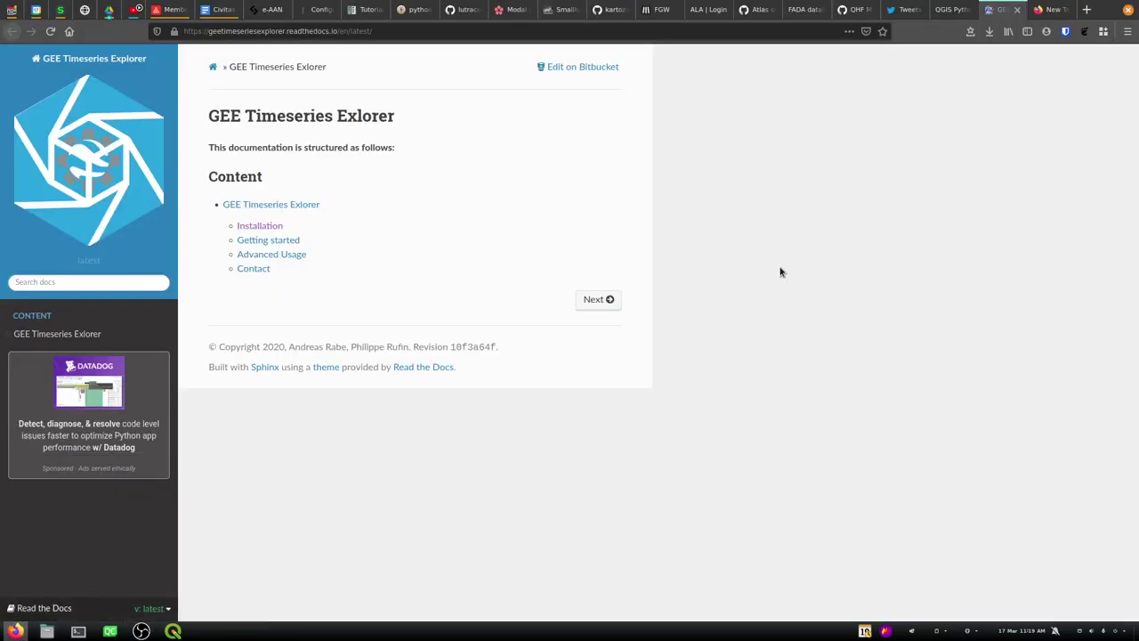
pyautogui.click(953, 8)
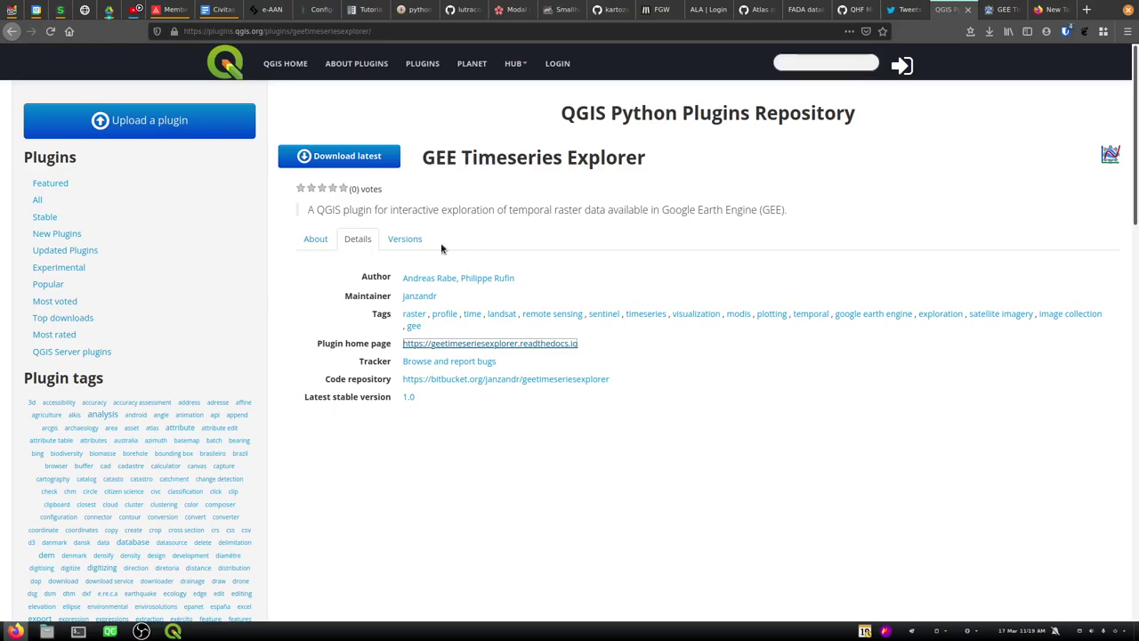
pyautogui.click(322, 239)
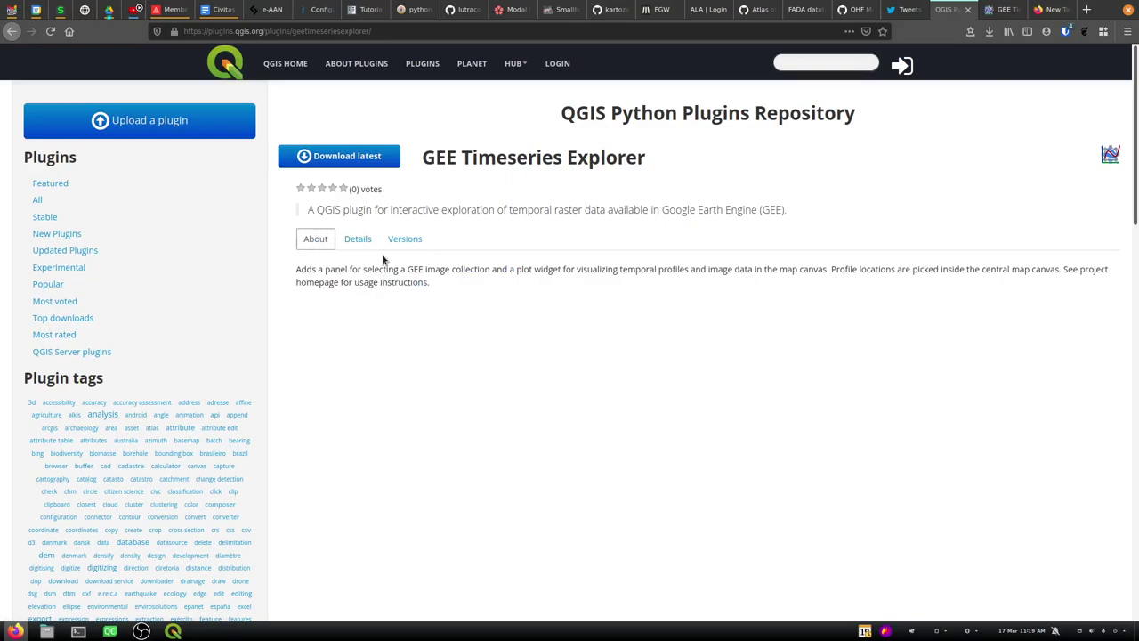
pyautogui.click(361, 243)
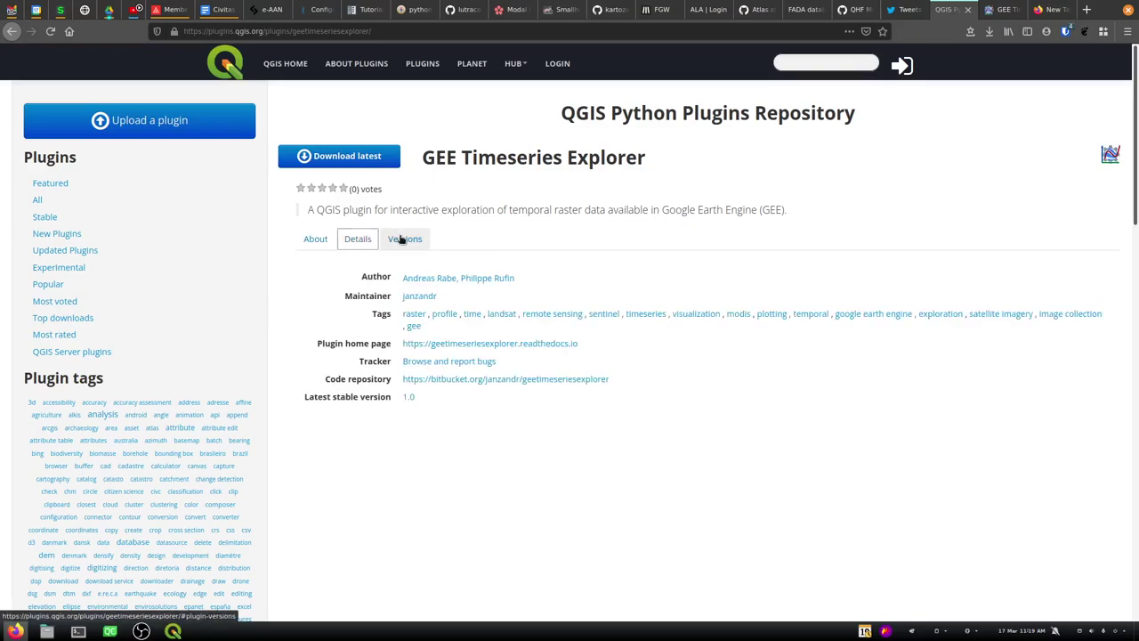
pyautogui.click(403, 239)
pyautogui.click(365, 239)
pyautogui.click(313, 240)
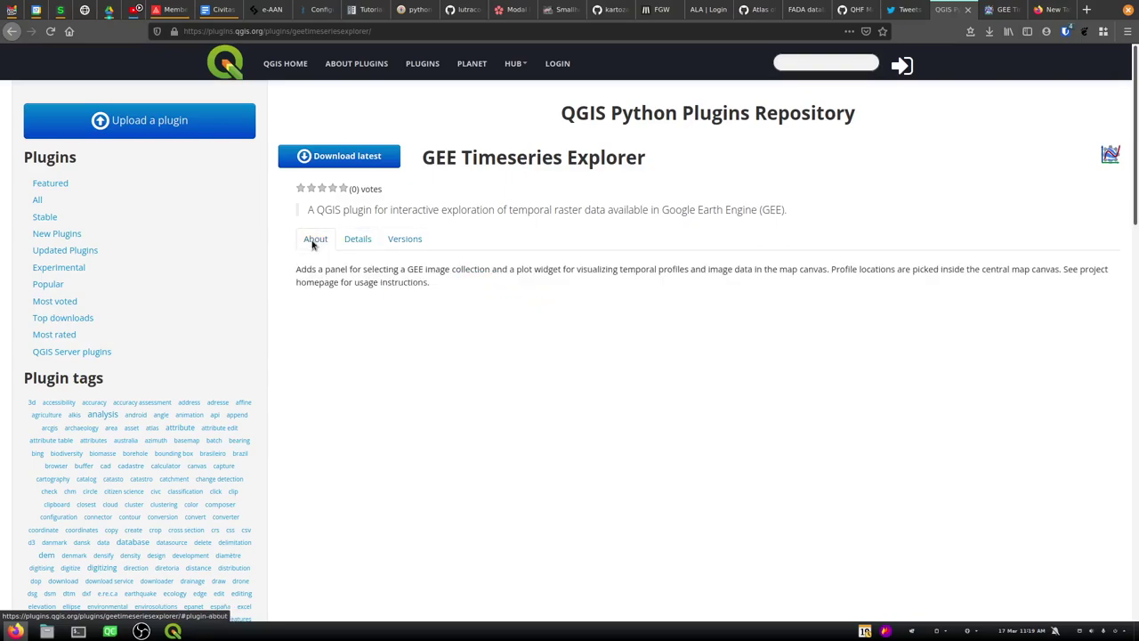
# Open the GEE Timeseries Explorer documentation content page and skip its introductory video to 1:19
pyautogui.click(1023, 9)
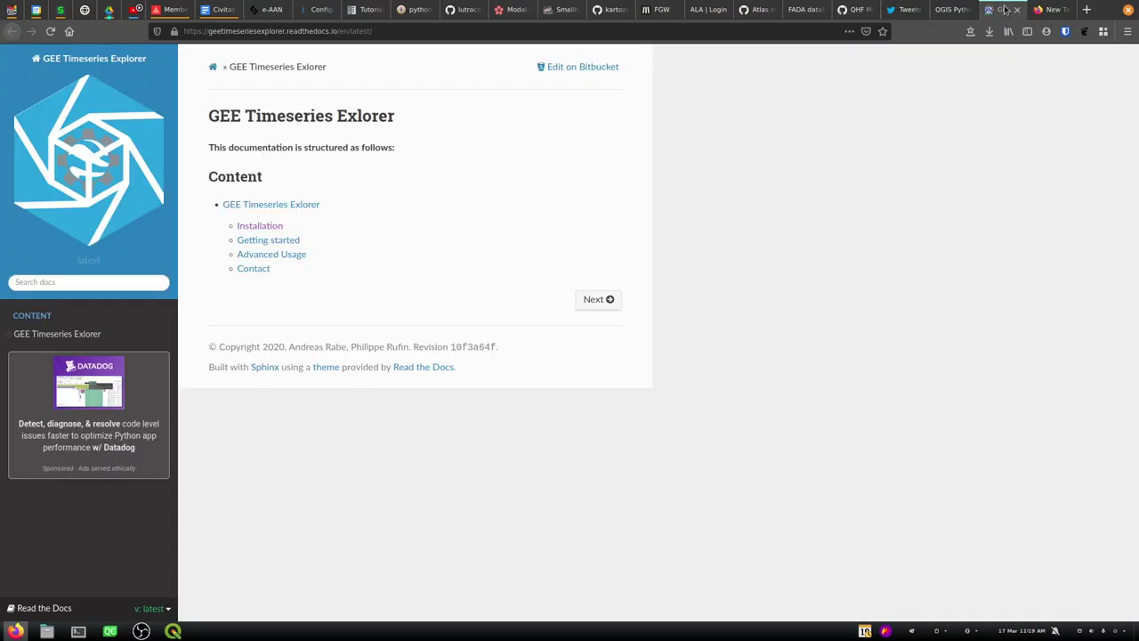
pyautogui.click(256, 205)
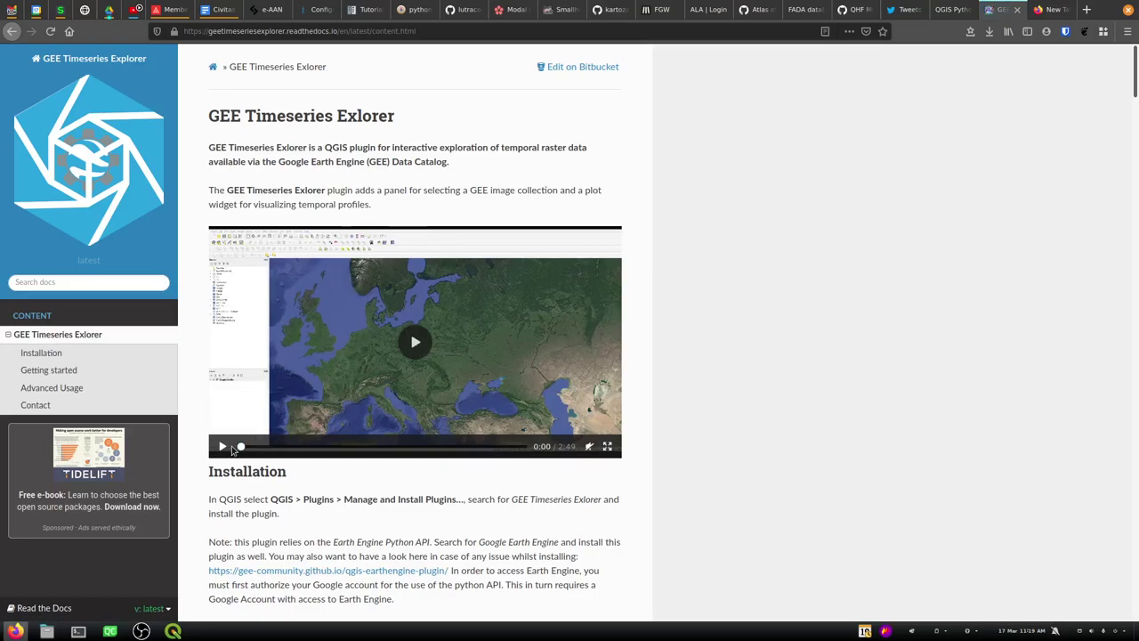
pyautogui.moveTo(238, 446); pyautogui.dragTo(373, 449)
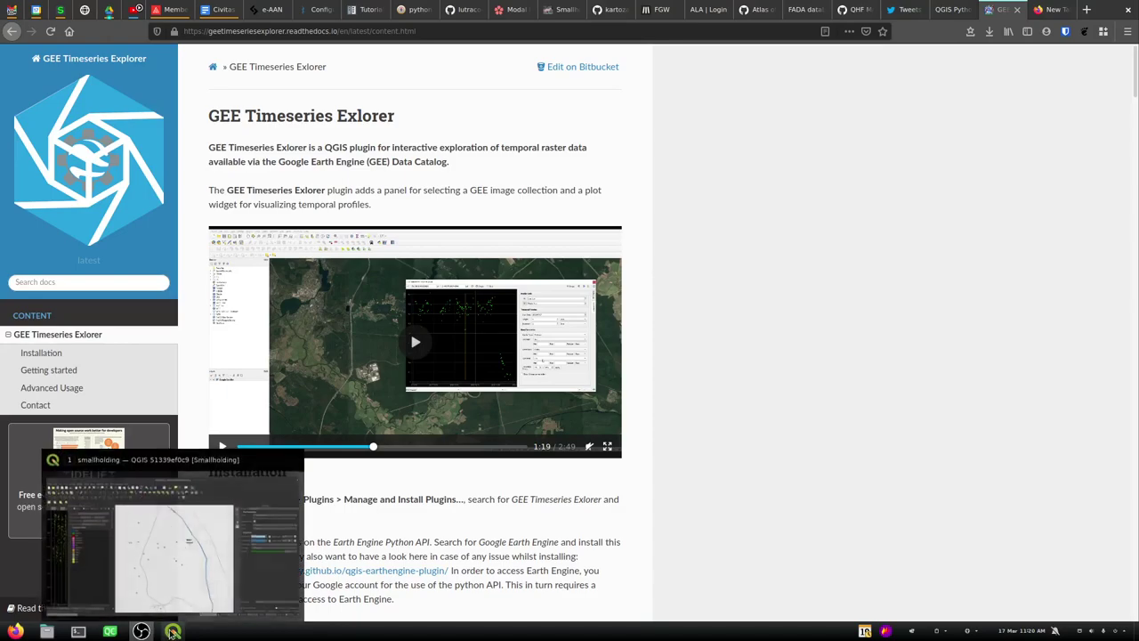
# Switch to QGIS and examine the whole smallholding map, ending at the monitoring point near the water breach
pyautogui.click(171, 630)
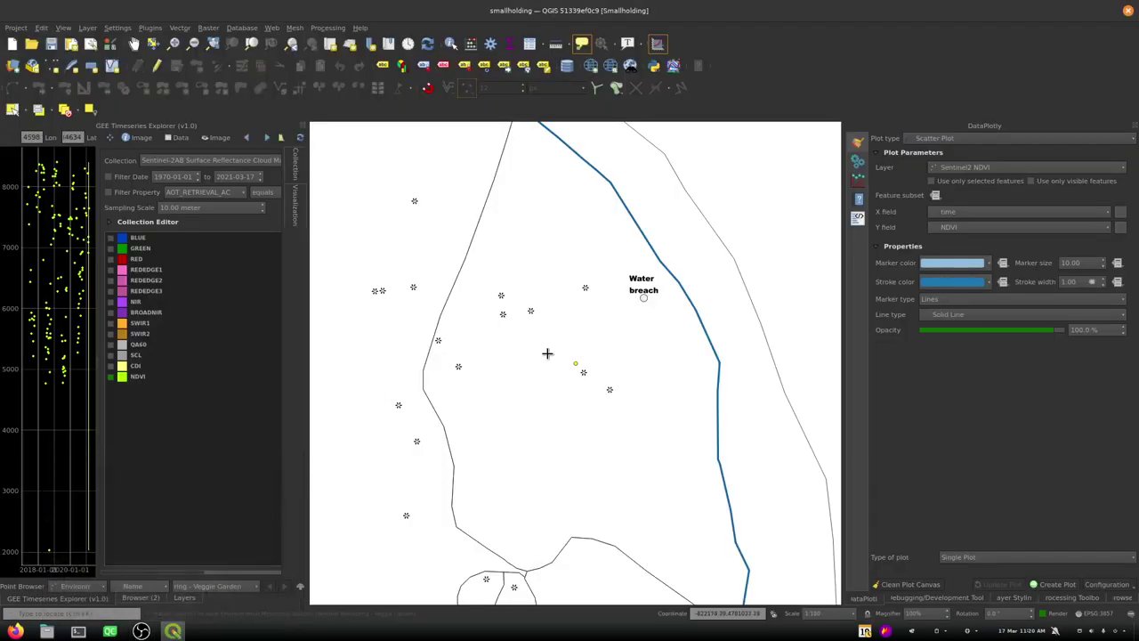
pyautogui.moveTo(563, 344)
pyautogui.scroll(-2, 500, 363)
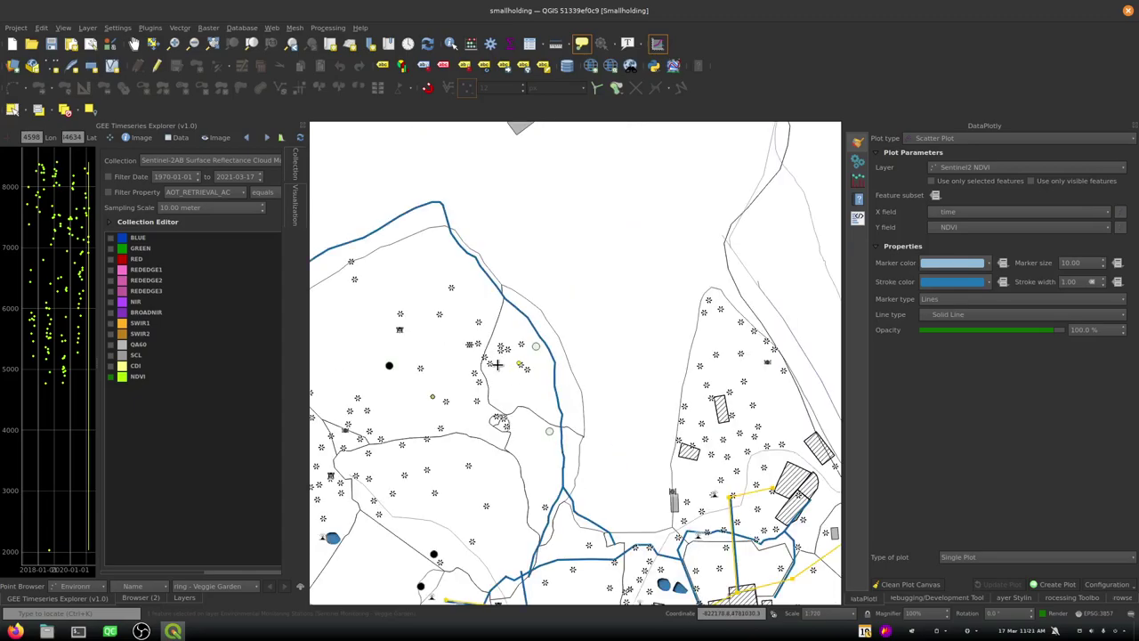
pyautogui.moveTo(493, 415); pyautogui.dragTo(565, 247)
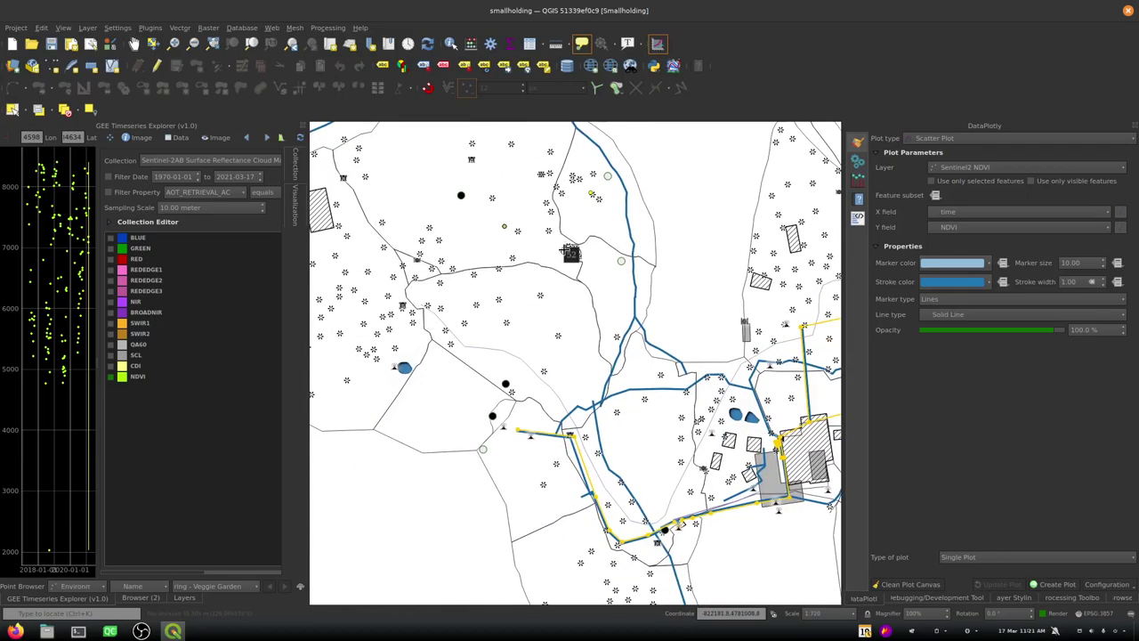
pyautogui.scroll(-2, 544, 273)
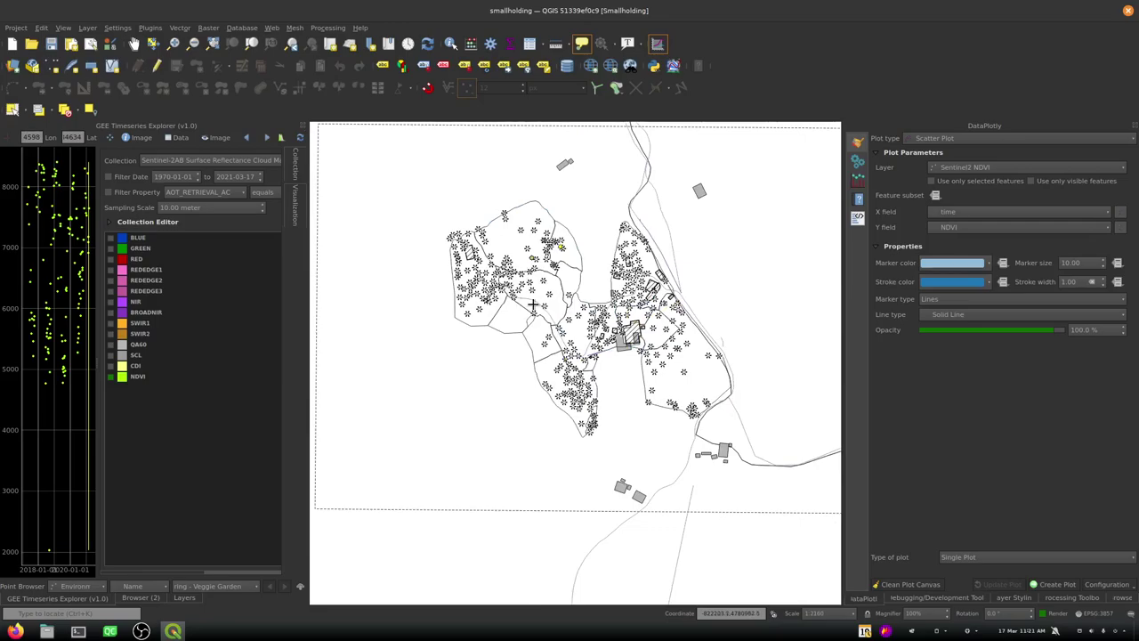
pyautogui.scroll(3, 534, 306)
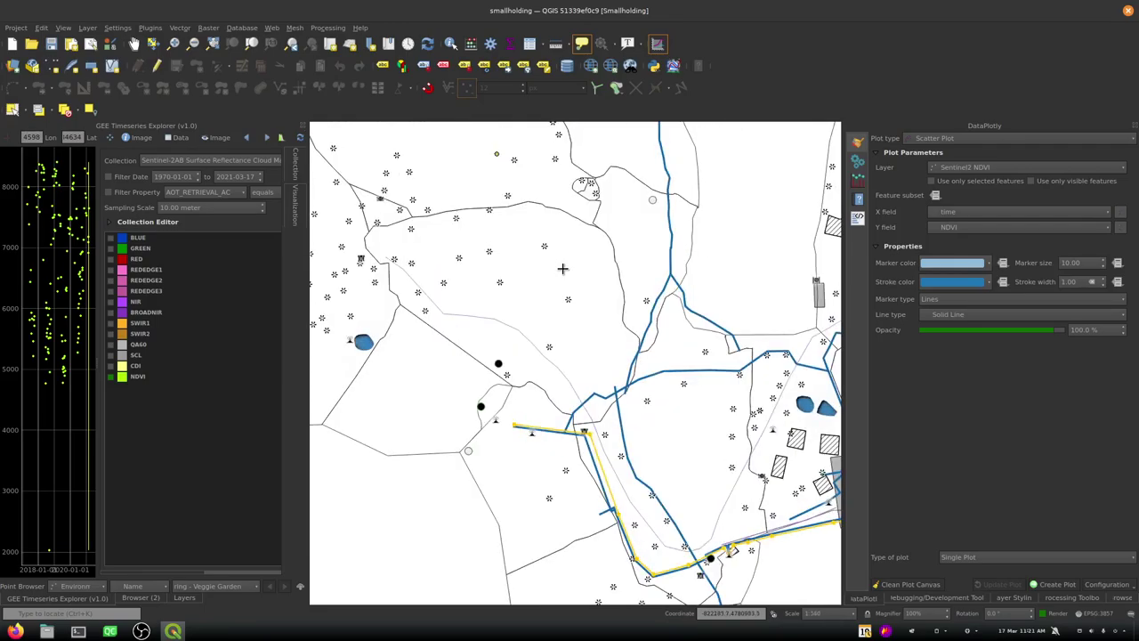
pyautogui.scroll(2, 594, 220)
pyautogui.scroll(-2, 526, 401)
pyautogui.scroll(-2, 420, 498)
pyautogui.moveTo(446, 324); pyautogui.dragTo(560, 445)
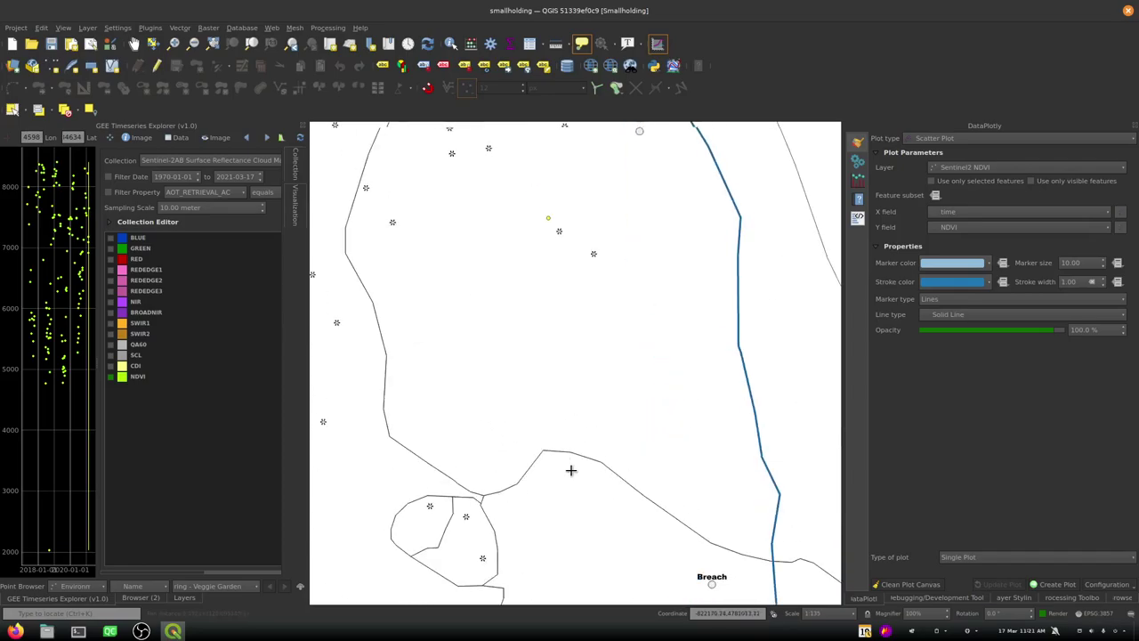
pyautogui.moveTo(503, 283); pyautogui.dragTo(562, 364)
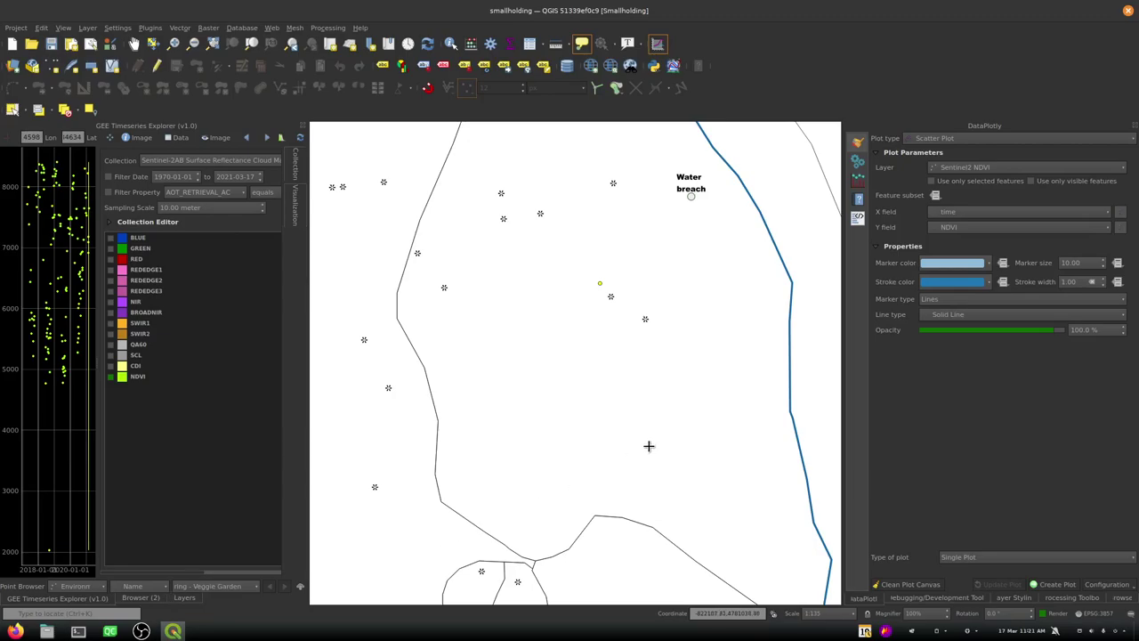
# Set the simple marker size of the Environmental Monitoring Stations layer to 6.4 mm, then bring back the GEE Timeseries Explorer panel
pyautogui.click(1014, 598)
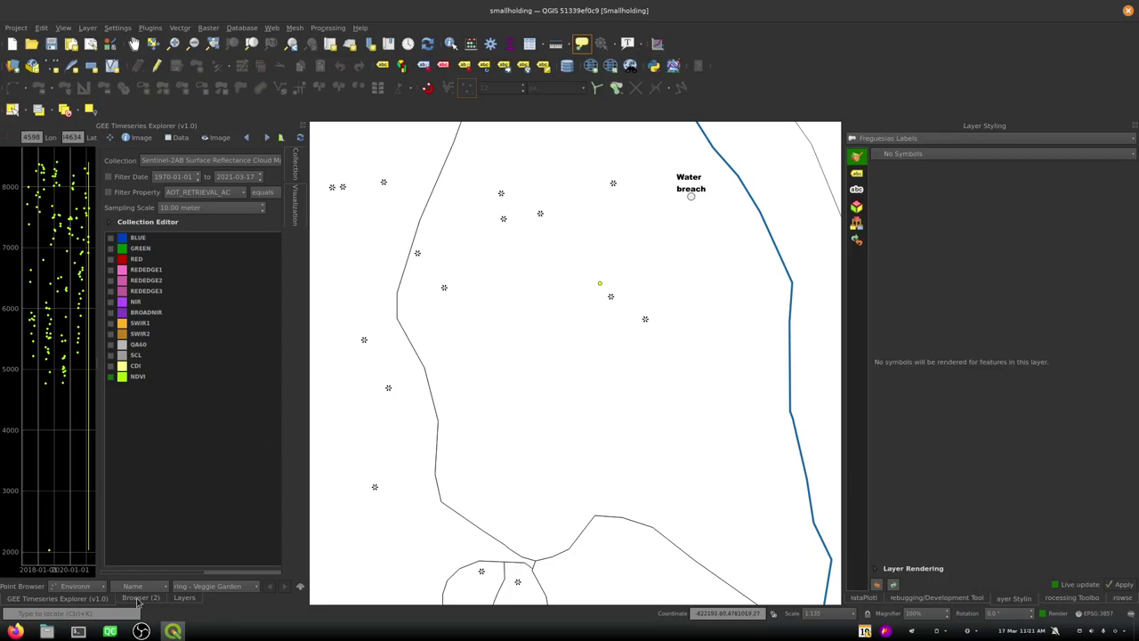
pyautogui.click(147, 599)
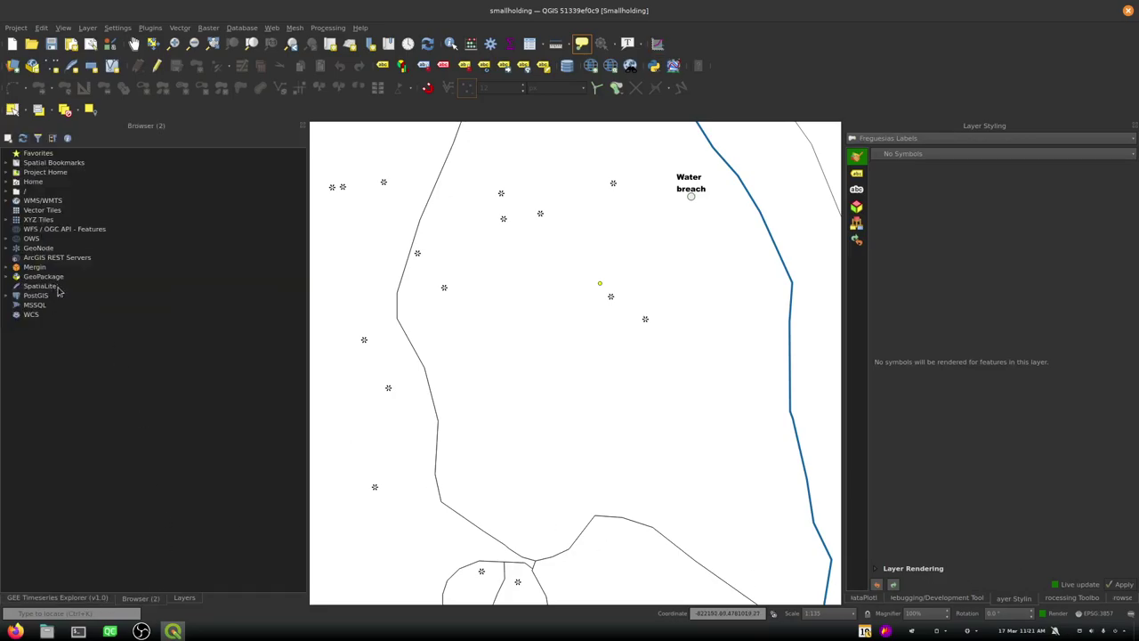
pyautogui.click(184, 599)
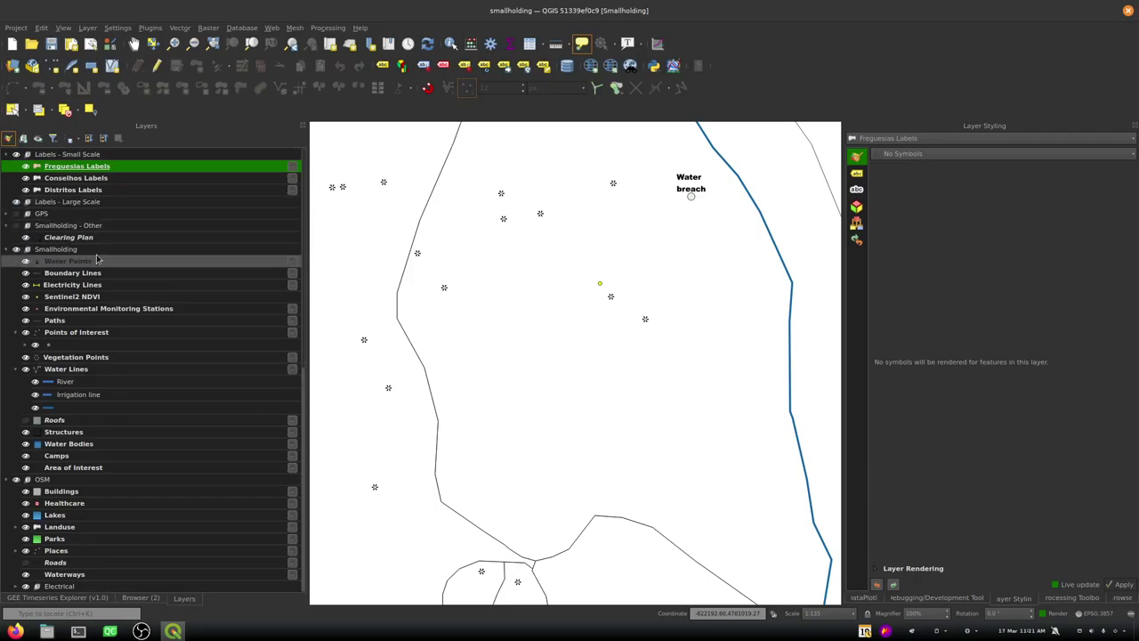
pyautogui.click(85, 309)
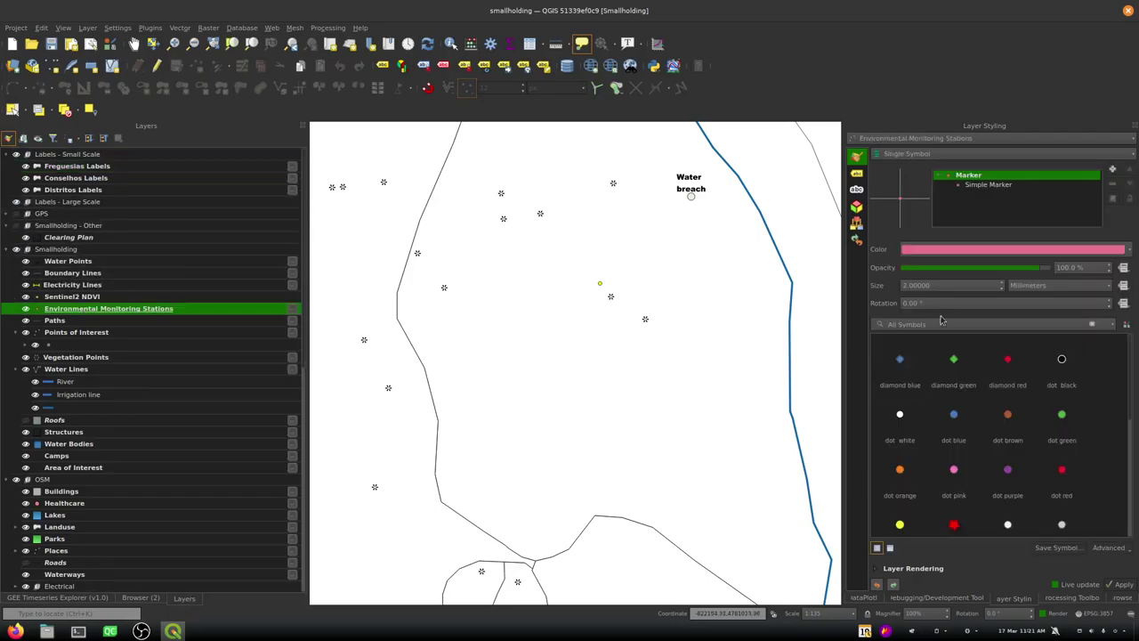
pyautogui.click(982, 185)
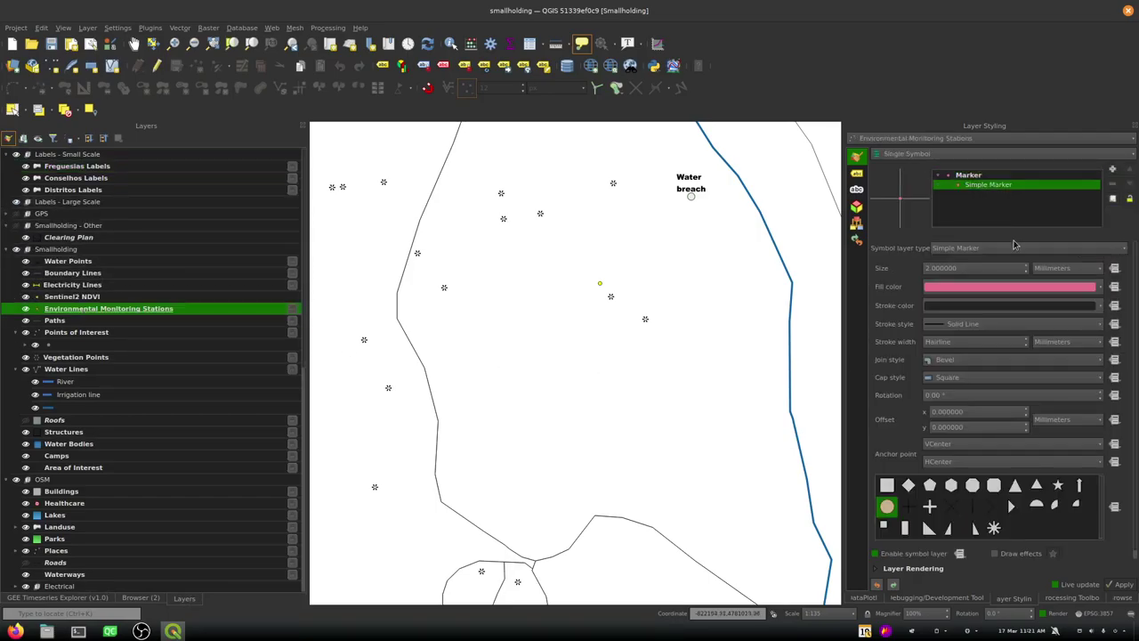
pyautogui.scroll(-2, 1026, 269)
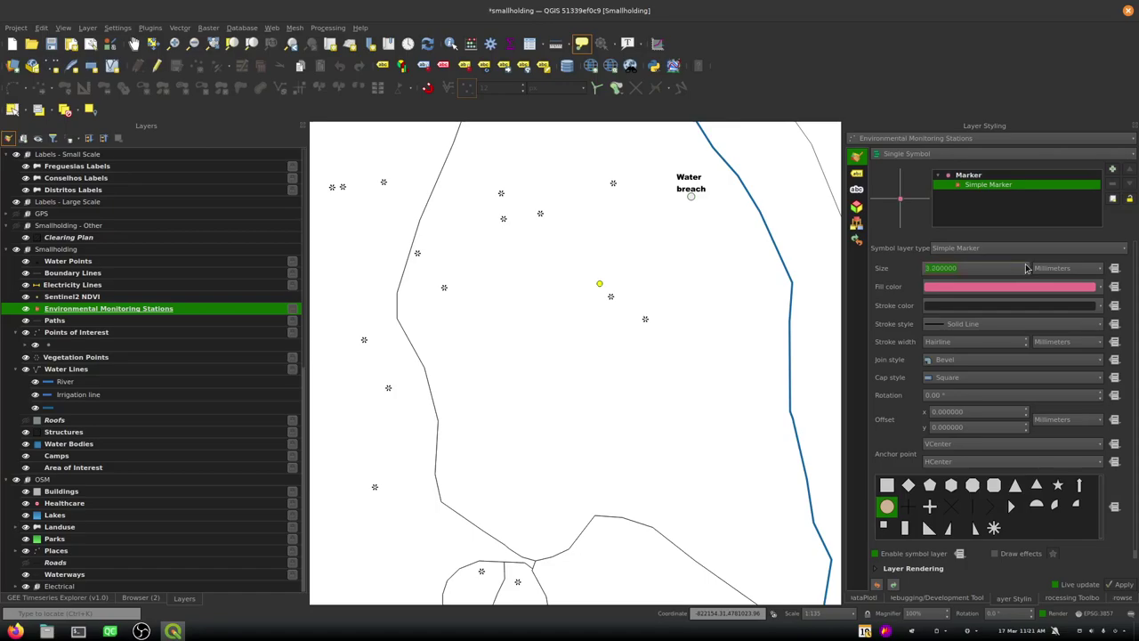
pyautogui.scroll(2, 1026, 269)
pyautogui.click(65, 600)
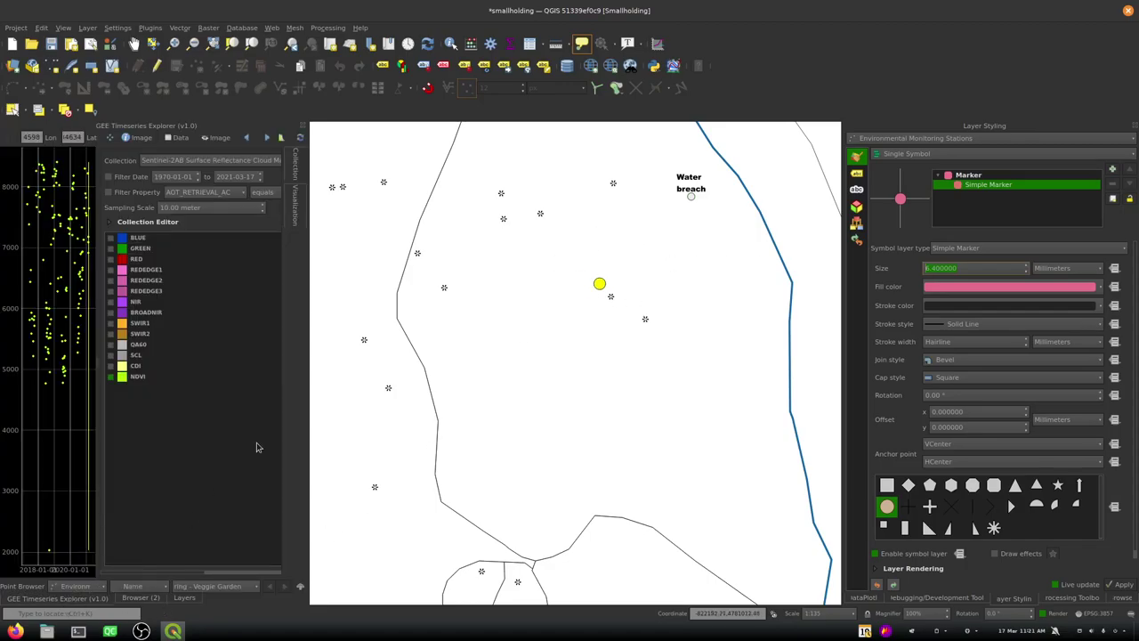
# Review the plugin's installation and Earth Engine authentication instructions in the browser documentation, then return to QGIS
pyautogui.hotkey('alt', 'Tab')
pyautogui.hotkey('alt', 'Tab')
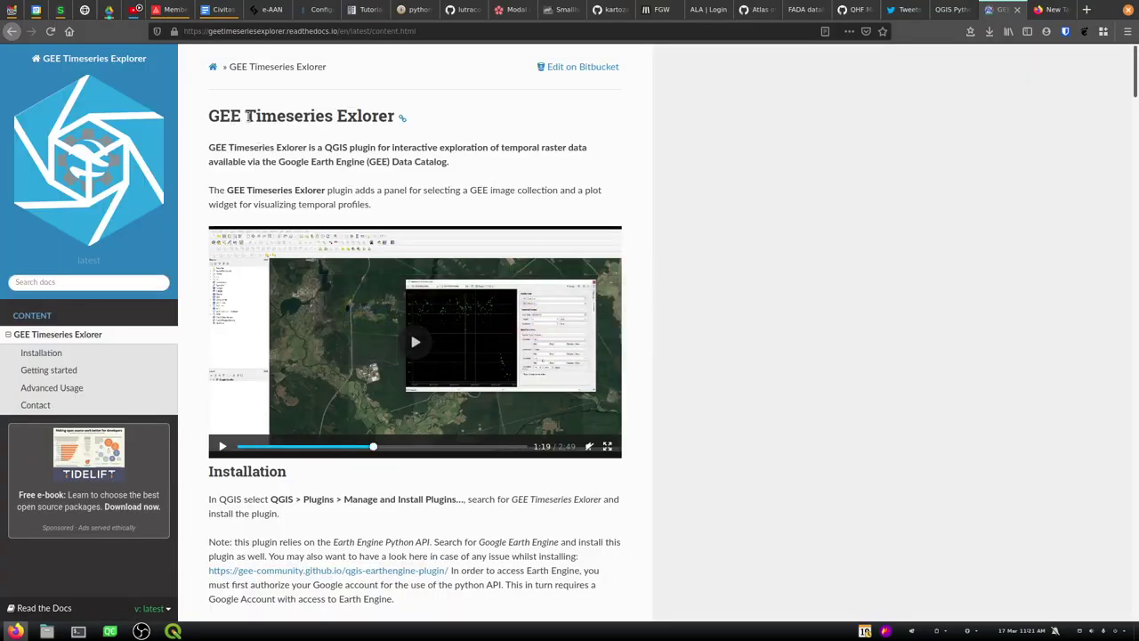
pyautogui.scroll(-2, 372, 513)
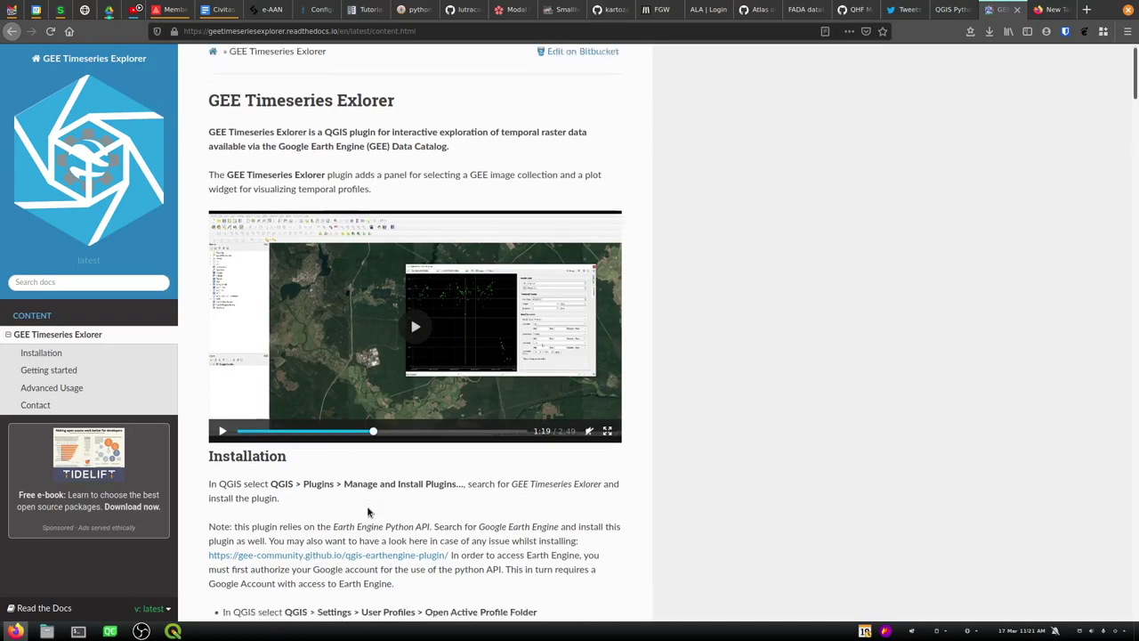
pyautogui.scroll(-3, 300, 442)
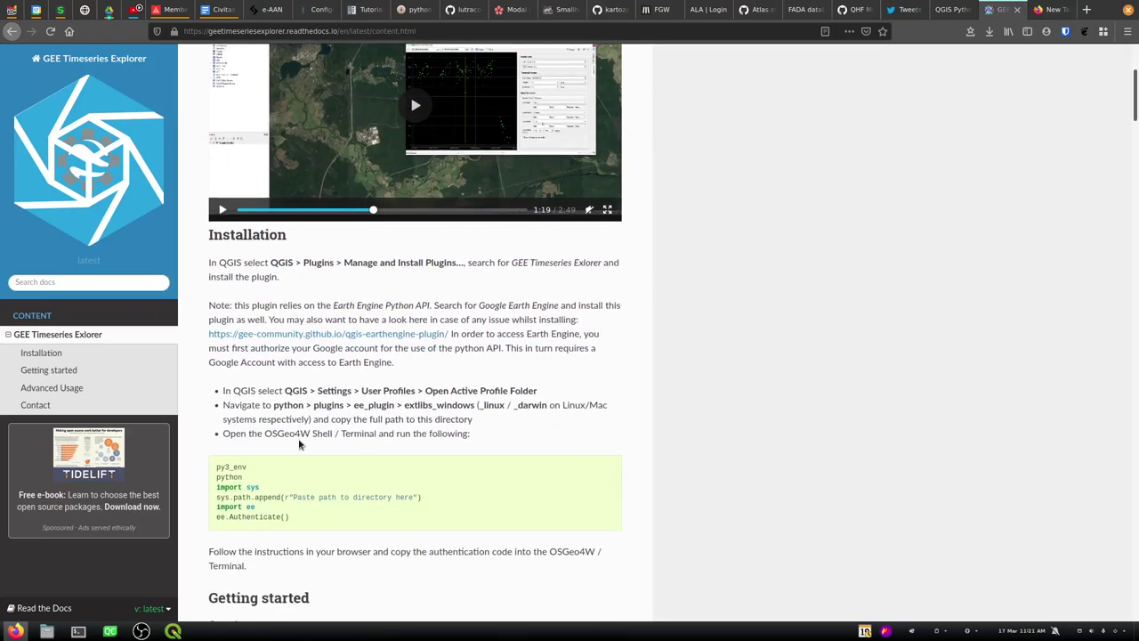
pyautogui.moveTo(287, 518); pyautogui.dragTo(203, 472)
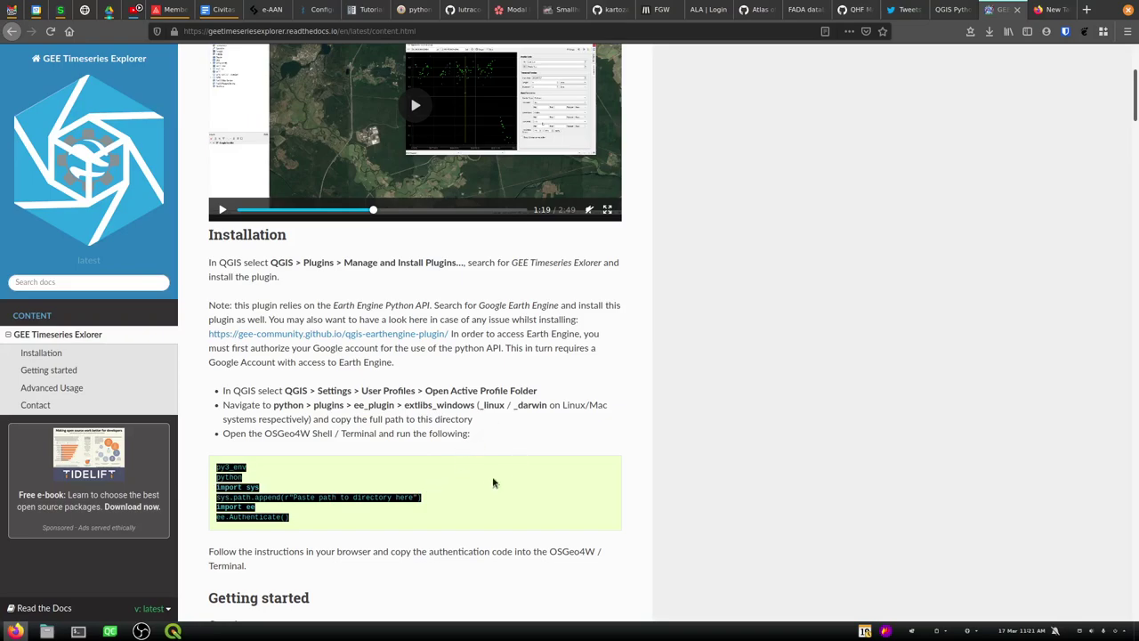
pyautogui.scroll(-1, 480, 511)
pyautogui.click(454, 509)
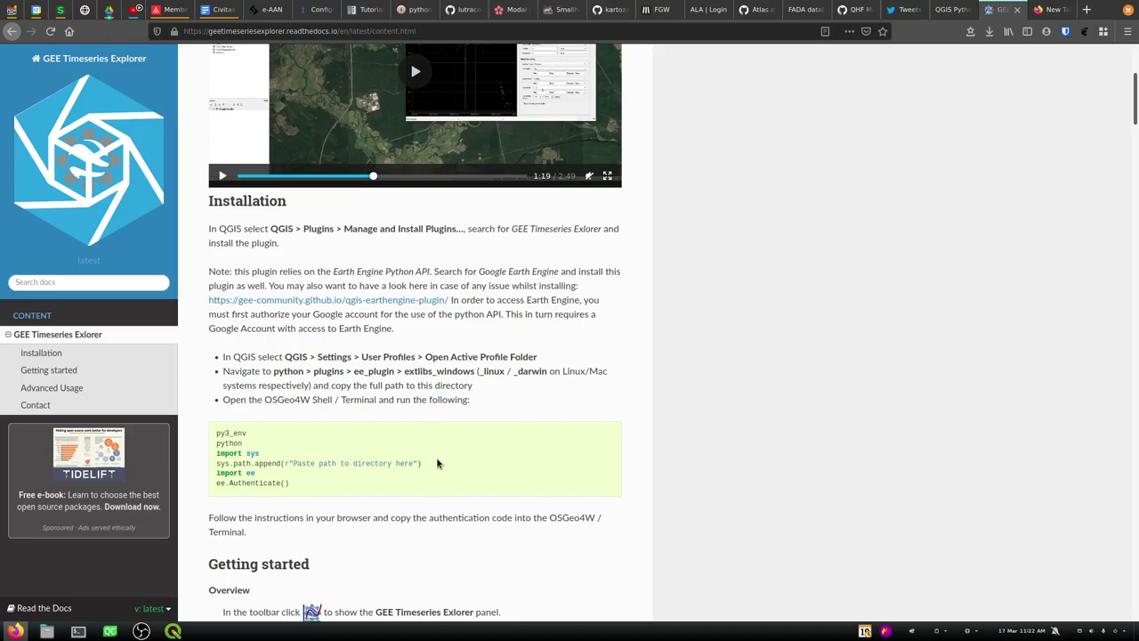
pyautogui.scroll(-1, 384, 498)
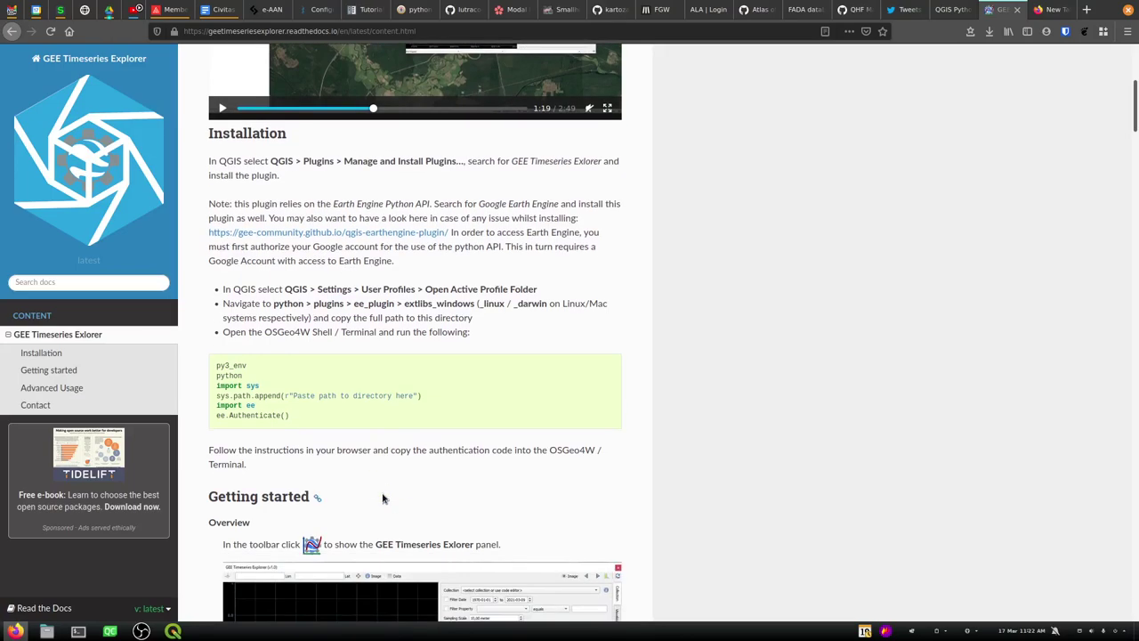
pyautogui.scroll(-1, 385, 499)
pyautogui.hotkey('alt', 'Tab')
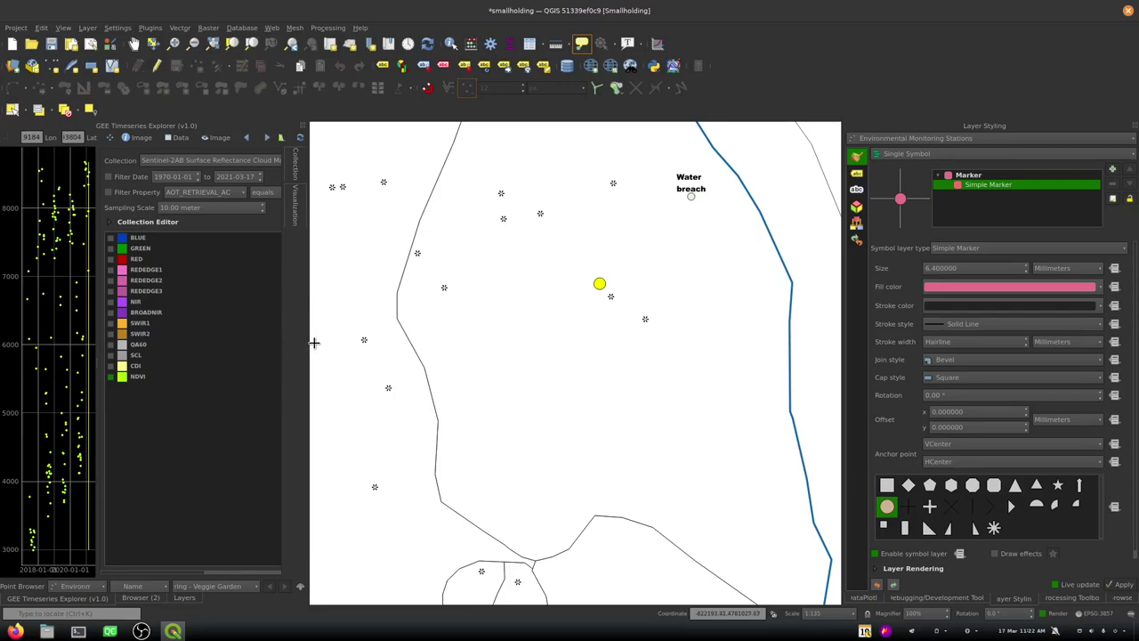
pyautogui.moveTo(307, 345)
pyautogui.mouseDown()
pyautogui.moveTo(372, 346)
pyautogui.moveTo(310, 348)
pyautogui.mouseUp()
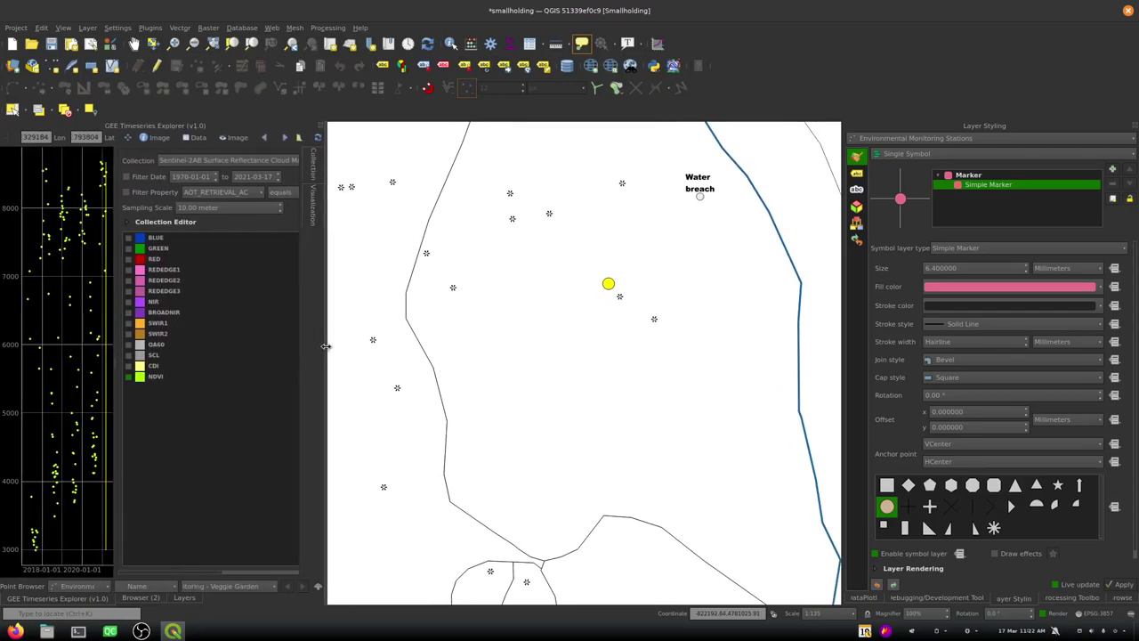
pyautogui.moveTo(173, 129); pyautogui.dragTo(280, 158)
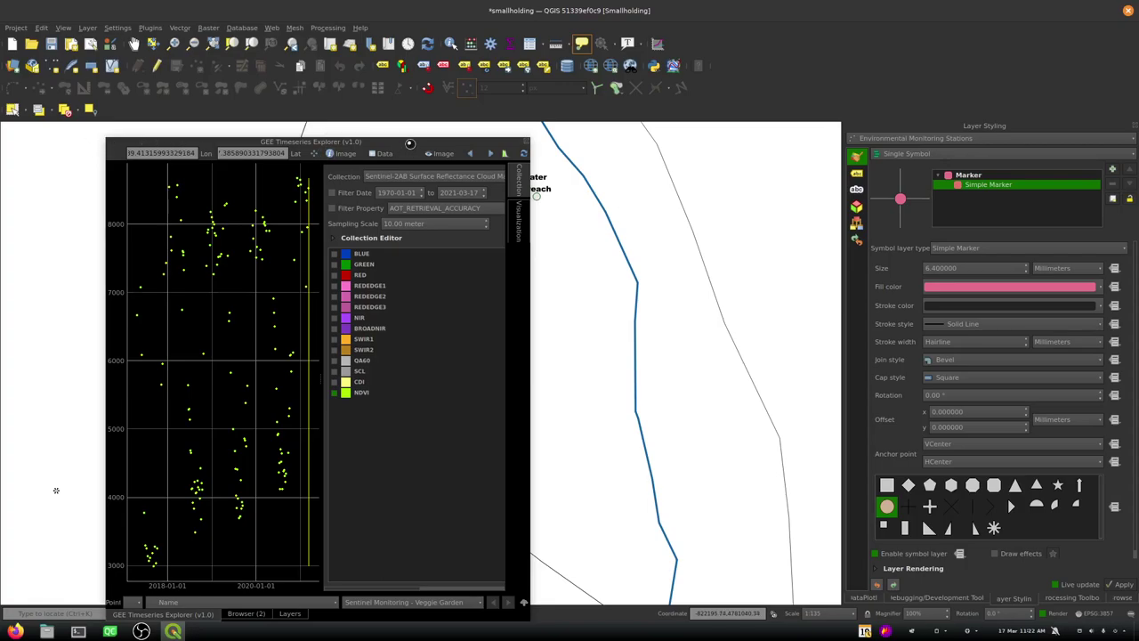
pyautogui.moveTo(410, 143)
pyautogui.mouseDown()
pyautogui.moveTo(481, 100)
pyautogui.moveTo(411, 121)
pyautogui.mouseUp()
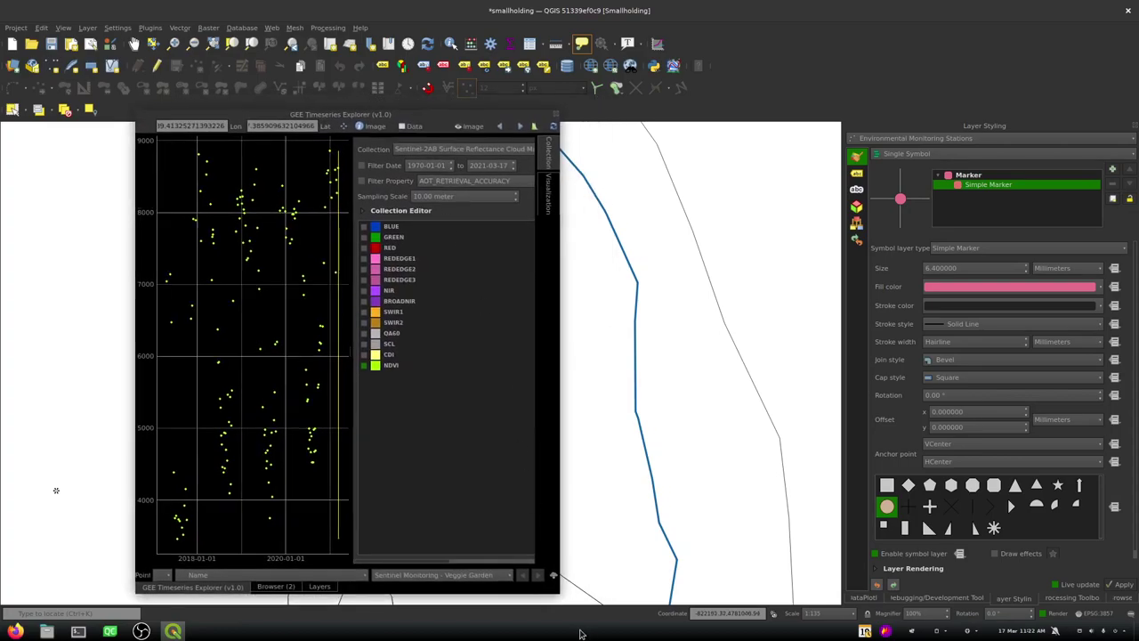
pyautogui.click(558, 594)
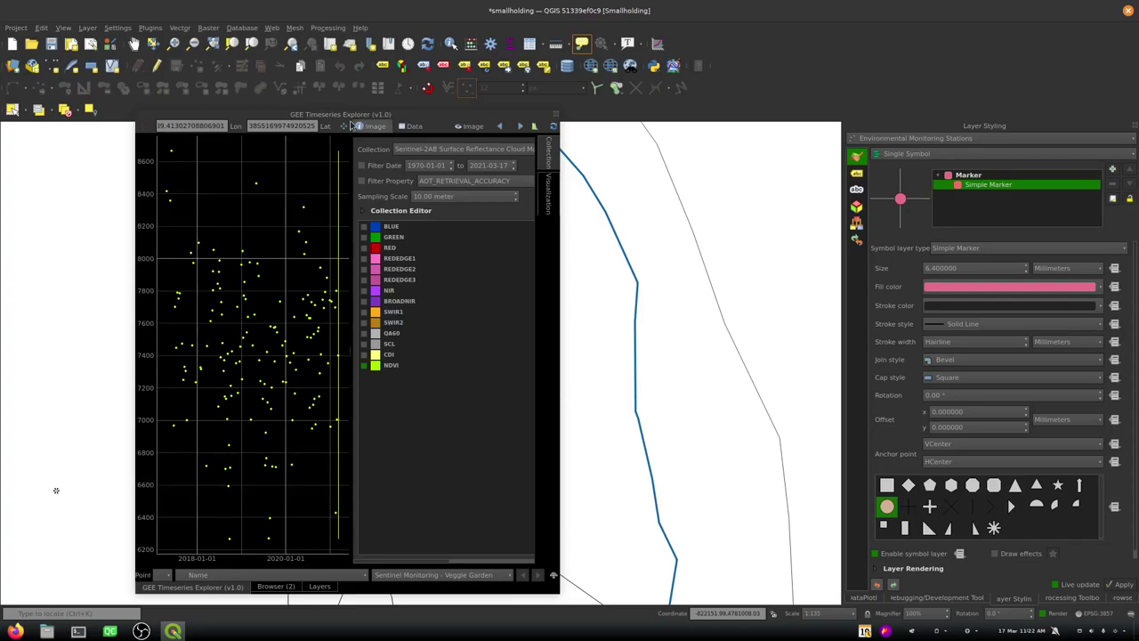
pyautogui.moveTo(325, 121); pyautogui.dragTo(209, 147)
pyautogui.moveTo(210, 196); pyautogui.dragTo(54, 191)
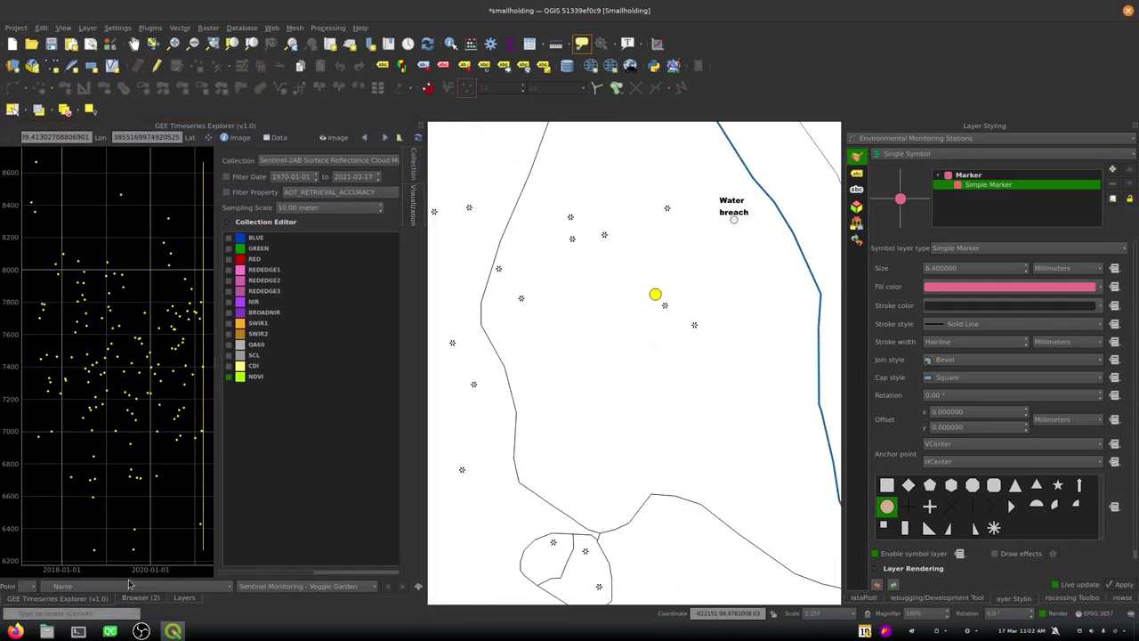
# Detach only the GEE Timeseries Explorer panel from its docked group so it floats over the map
pyautogui.moveTo(83, 599); pyautogui.dragTo(566, 155)
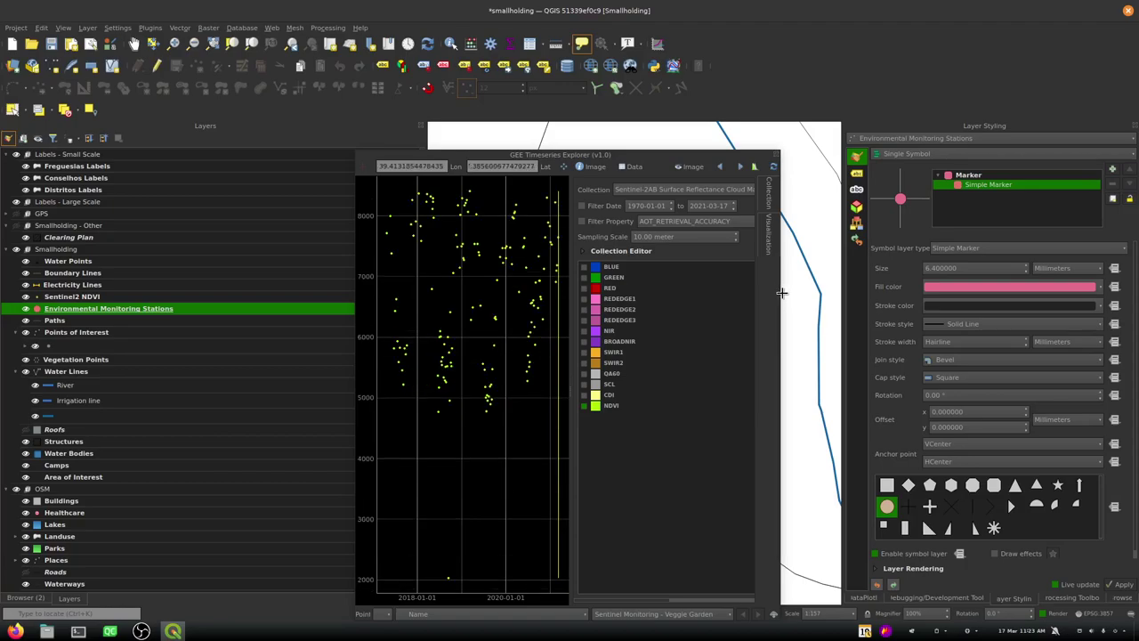
# Widen the floating GEE Timeseries Explorer panel, narrow the Layers panel, and arrange the map so the monitoring point shows beside the plot
pyautogui.moveTo(780, 296); pyautogui.dragTo(1090, 294)
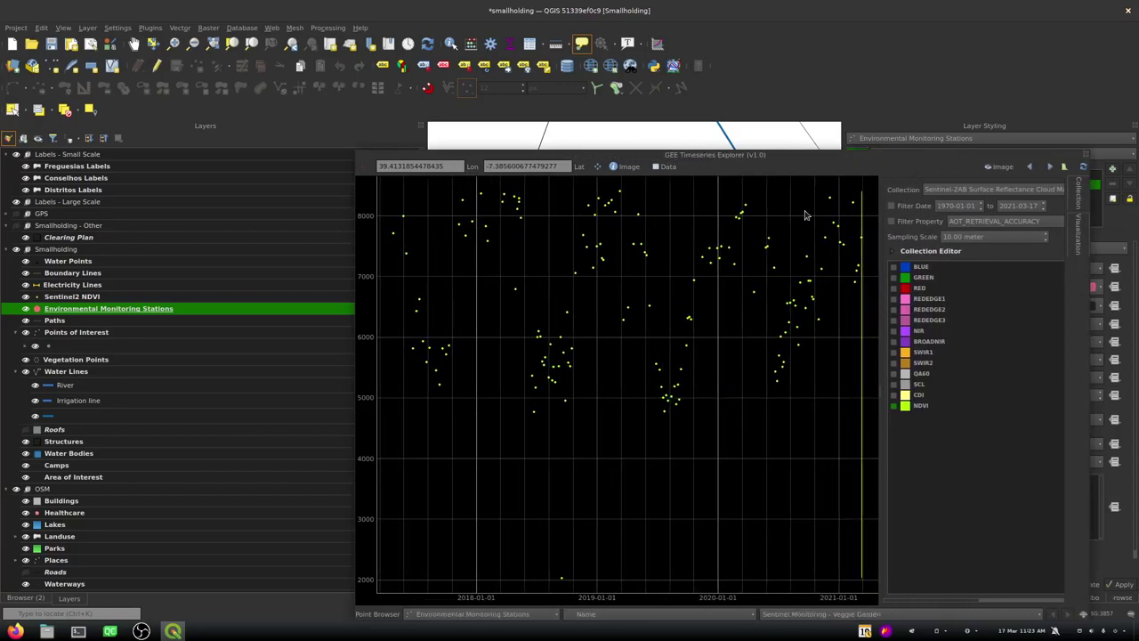
pyautogui.moveTo(703, 158); pyautogui.dragTo(707, 75)
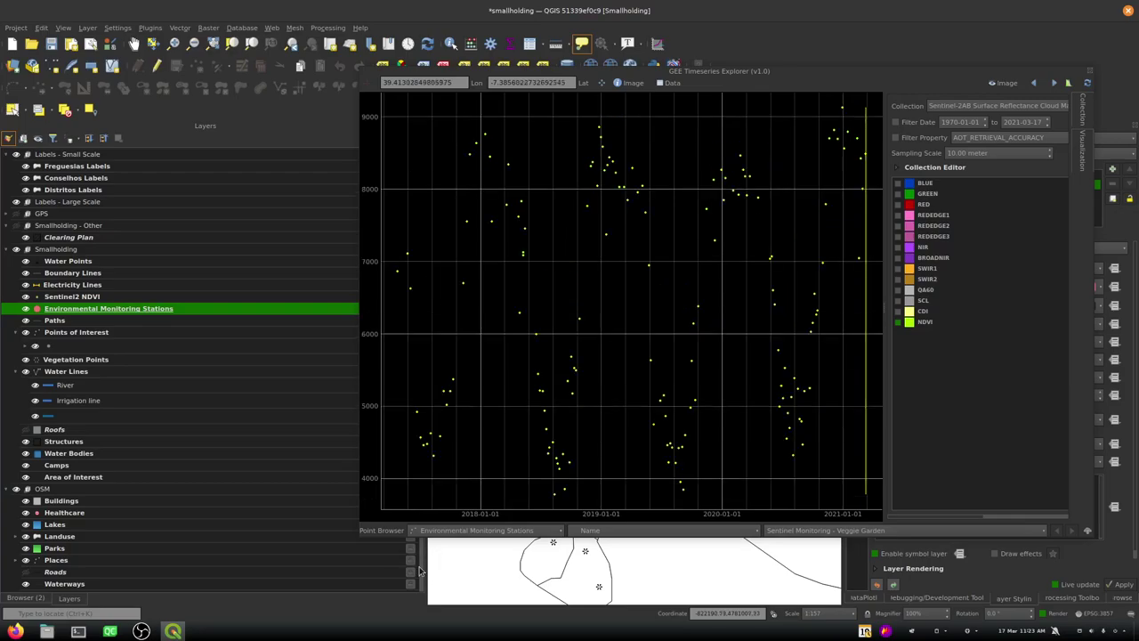
pyautogui.moveTo(426, 564); pyautogui.dragTo(158, 558)
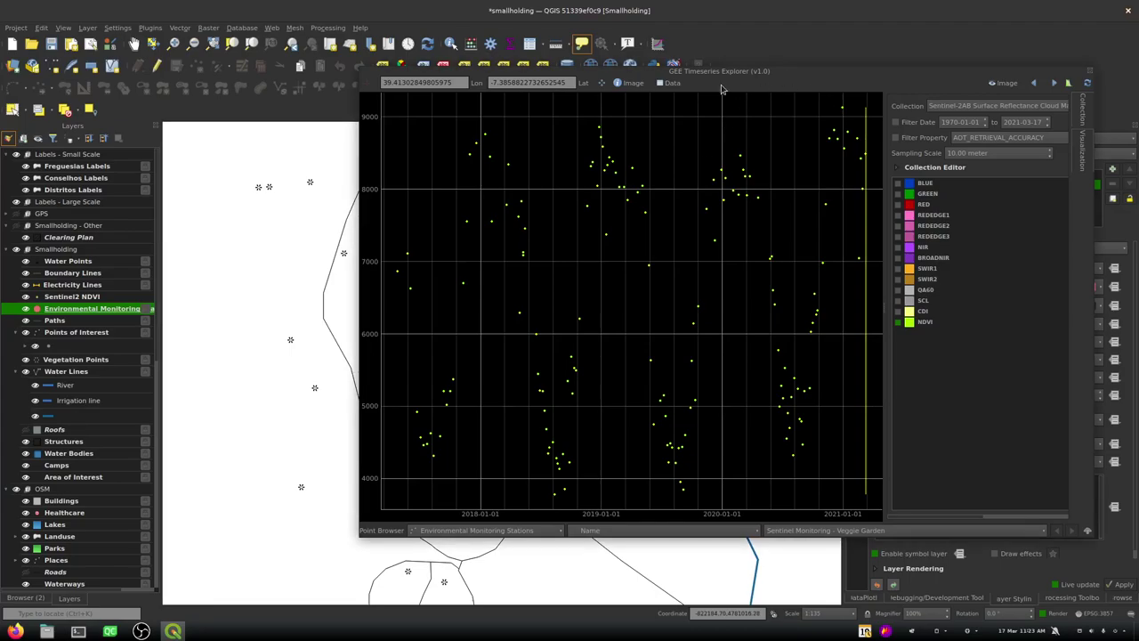
pyautogui.moveTo(791, 74); pyautogui.dragTo(1125, 117)
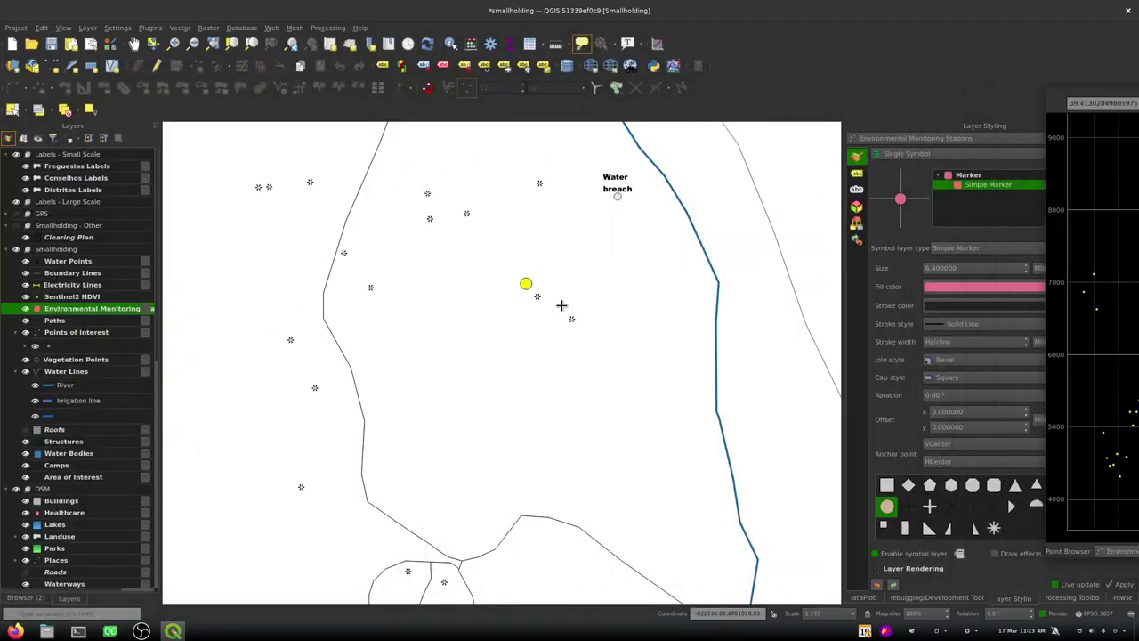
pyautogui.moveTo(416, 391); pyautogui.dragTo(300, 519)
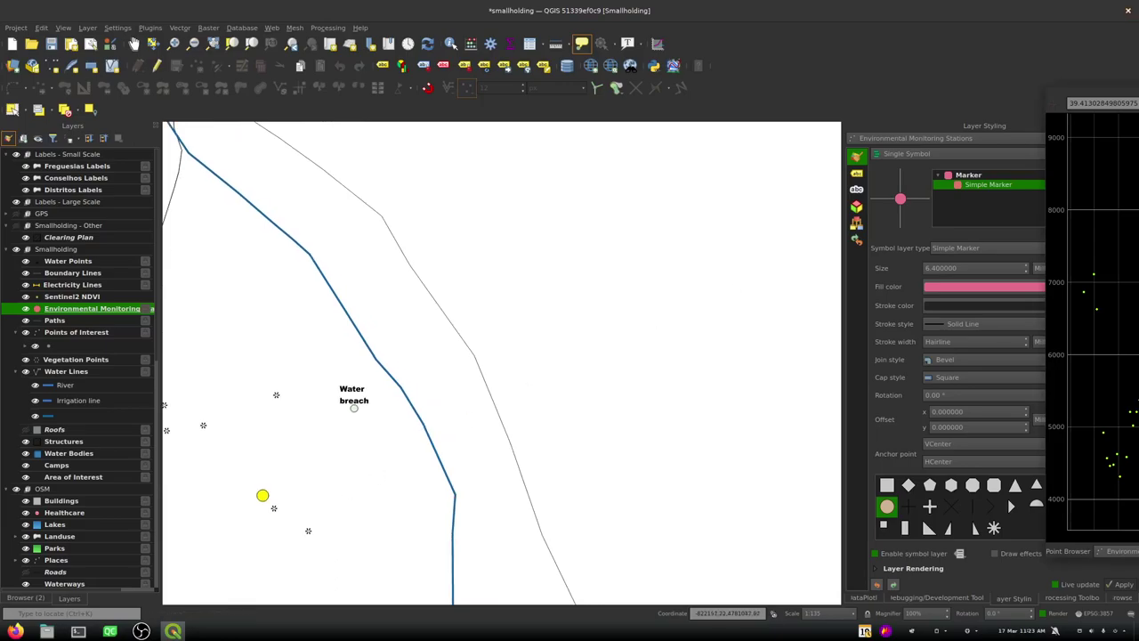
pyautogui.moveTo(1095, 96); pyautogui.dragTo(657, 69)
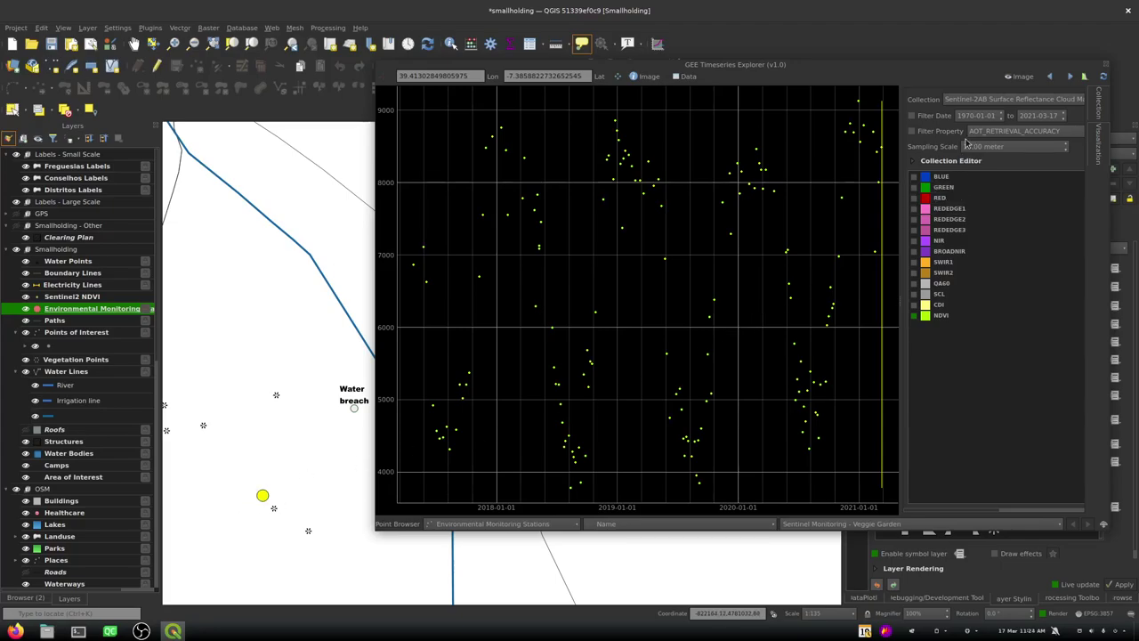
# Switch the collection to Landsat TM-ETM-OLI Surface Reflectance Cloud Masked and plot only the NIR band
pyautogui.click(1026, 102)
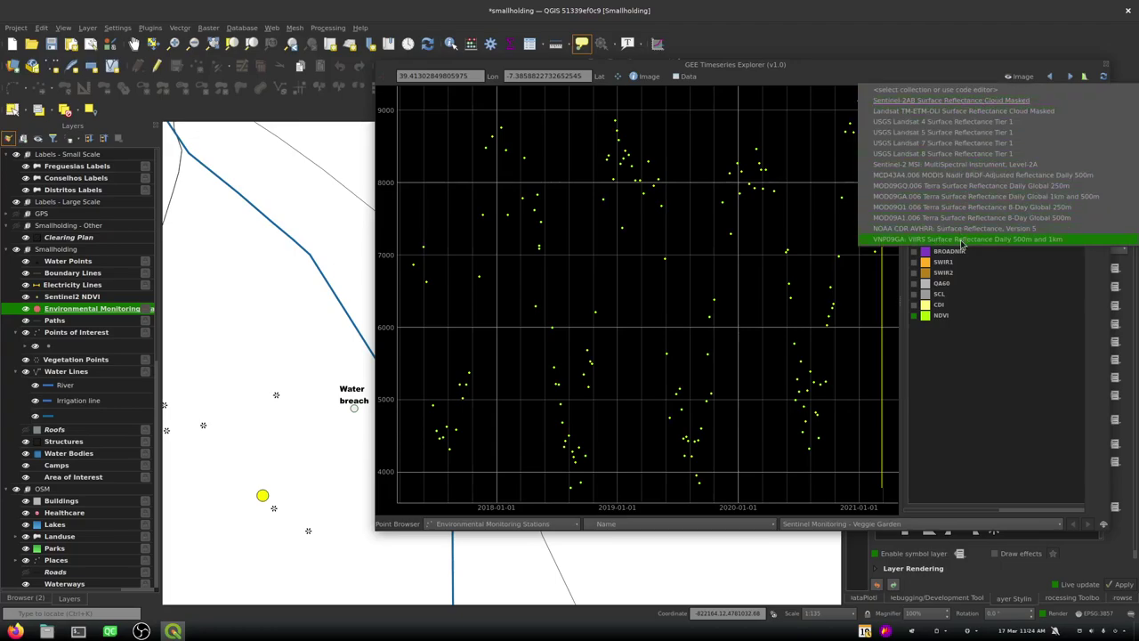
pyautogui.click(952, 113)
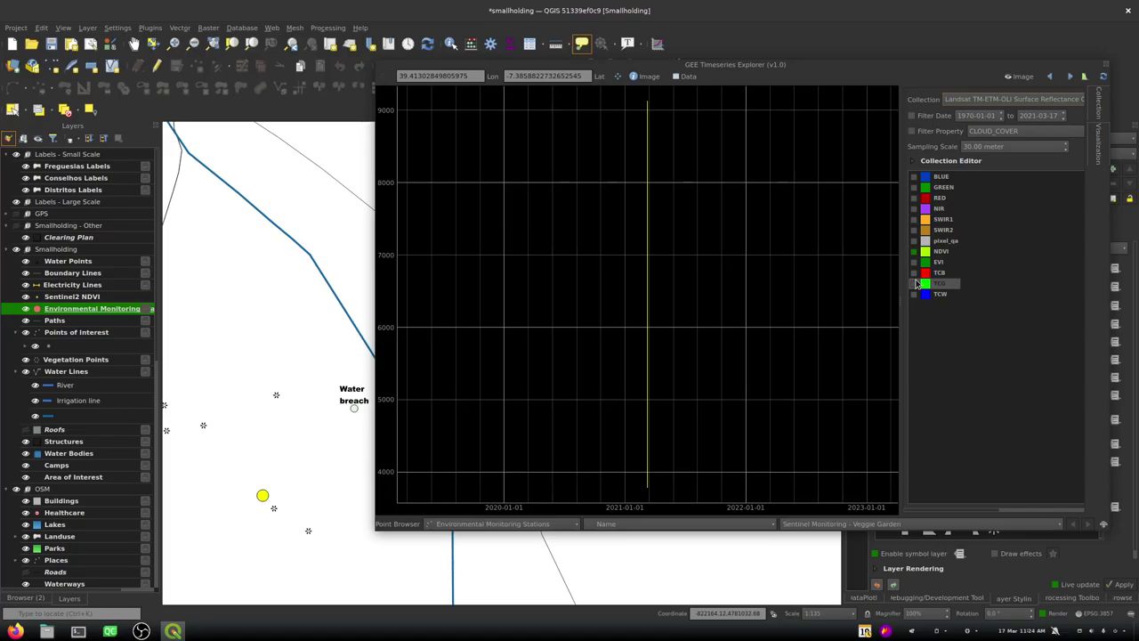
pyautogui.click(914, 251)
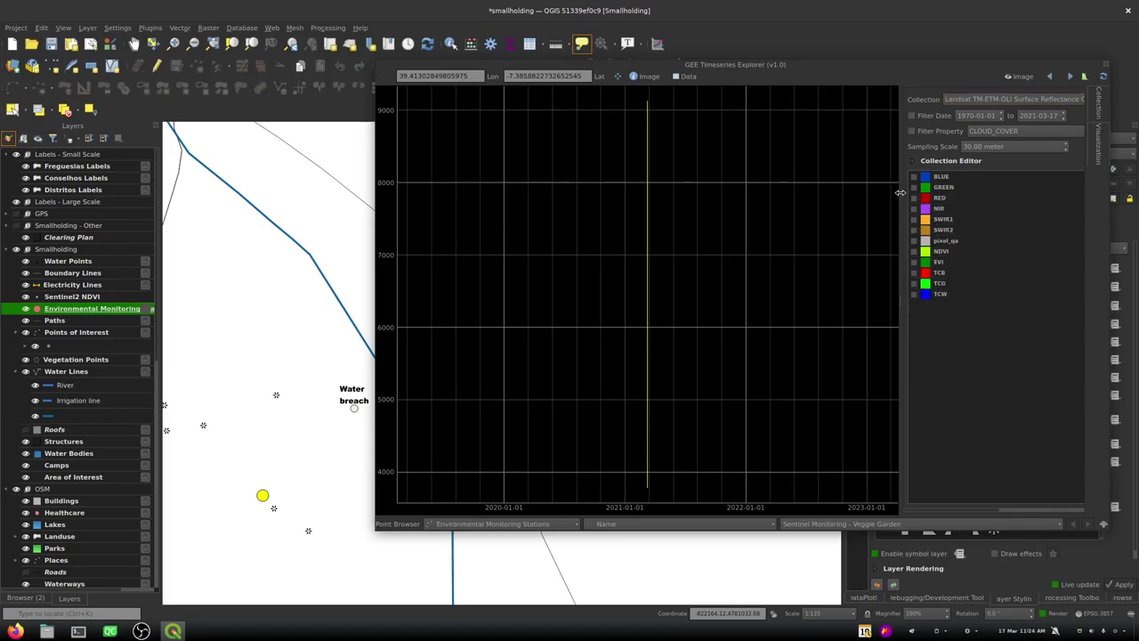
pyautogui.click(912, 176)
pyautogui.click(915, 189)
pyautogui.click(914, 187)
pyautogui.click(913, 176)
pyautogui.click(913, 197)
pyautogui.click(914, 210)
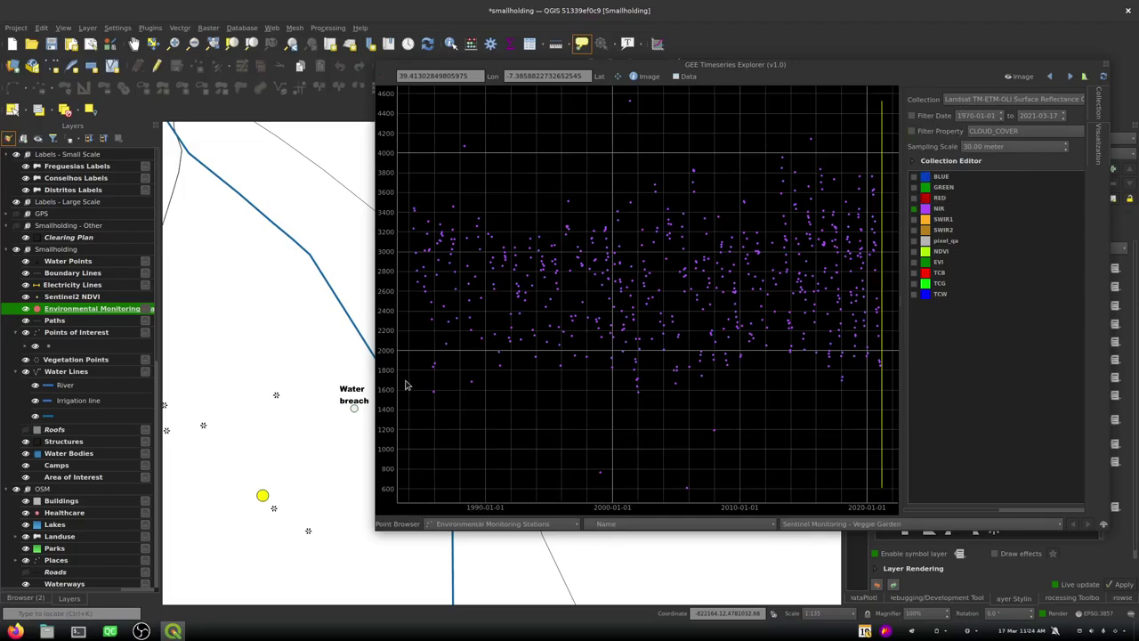
# Select the earliest NIR observation in the time series plot and examine the 1980s data points around it closely
pyautogui.click(415, 213)
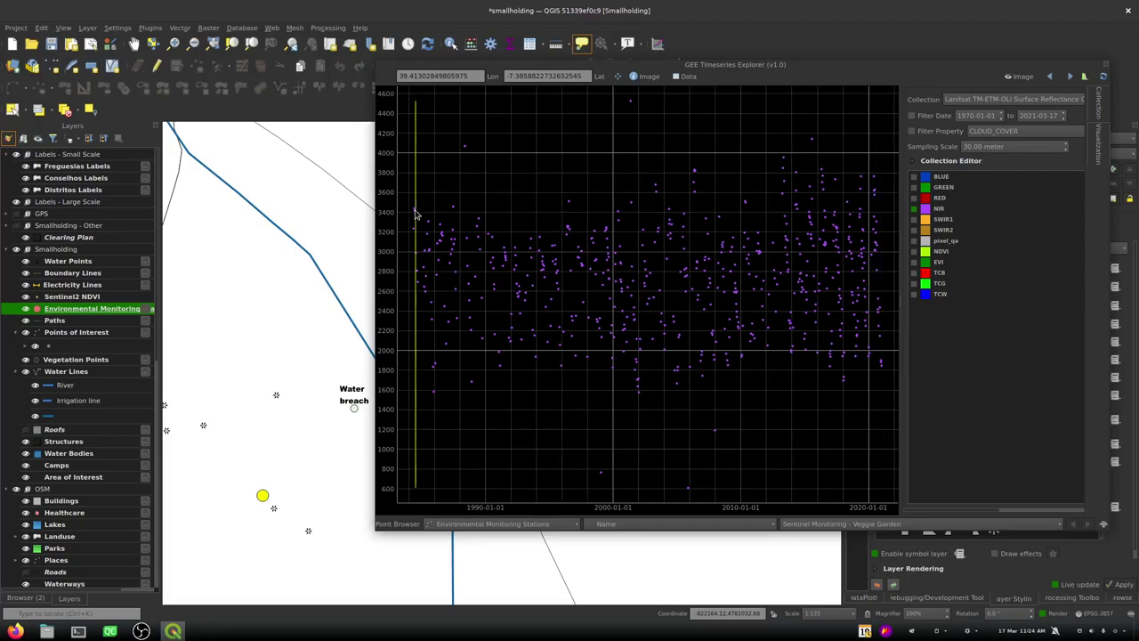
pyautogui.moveTo(415, 213)
pyautogui.mouseDown()
pyautogui.moveTo(399, 217)
pyautogui.moveTo(452, 215)
pyautogui.mouseUp()
pyautogui.scroll(2, 456, 313)
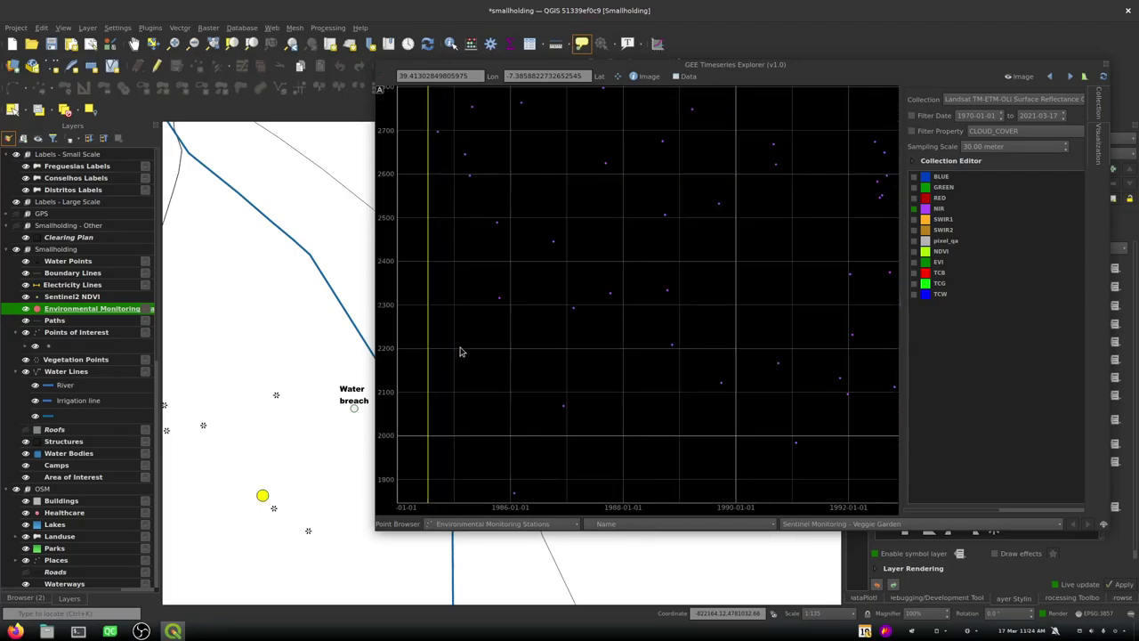
pyautogui.moveTo(444, 399); pyautogui.dragTo(694, 288)
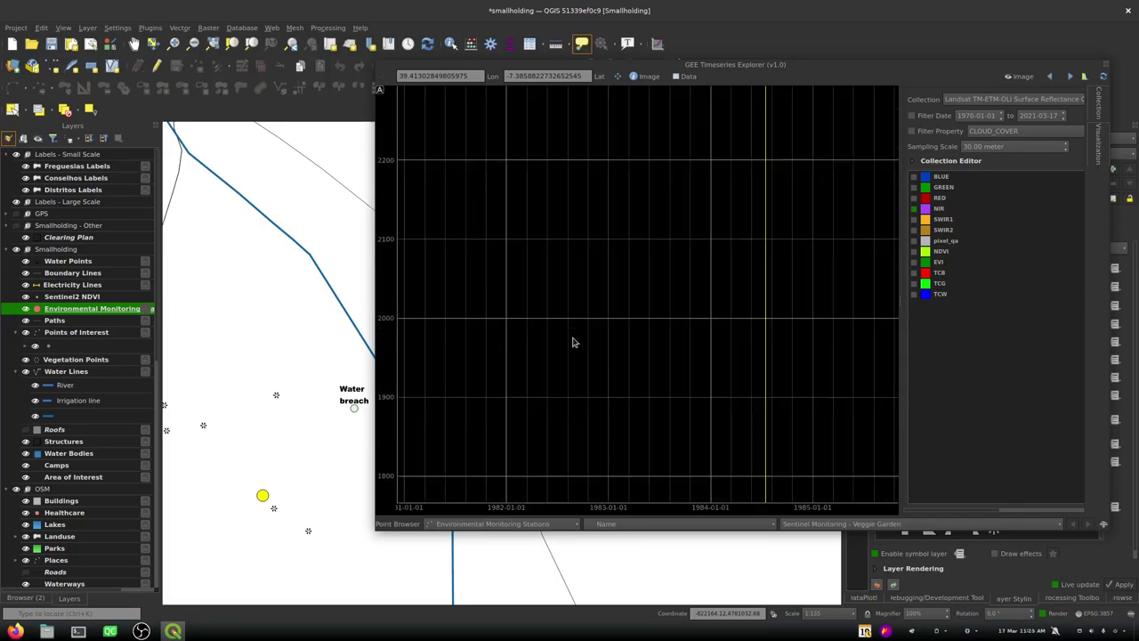
pyautogui.moveTo(804, 363); pyautogui.dragTo(713, 372)
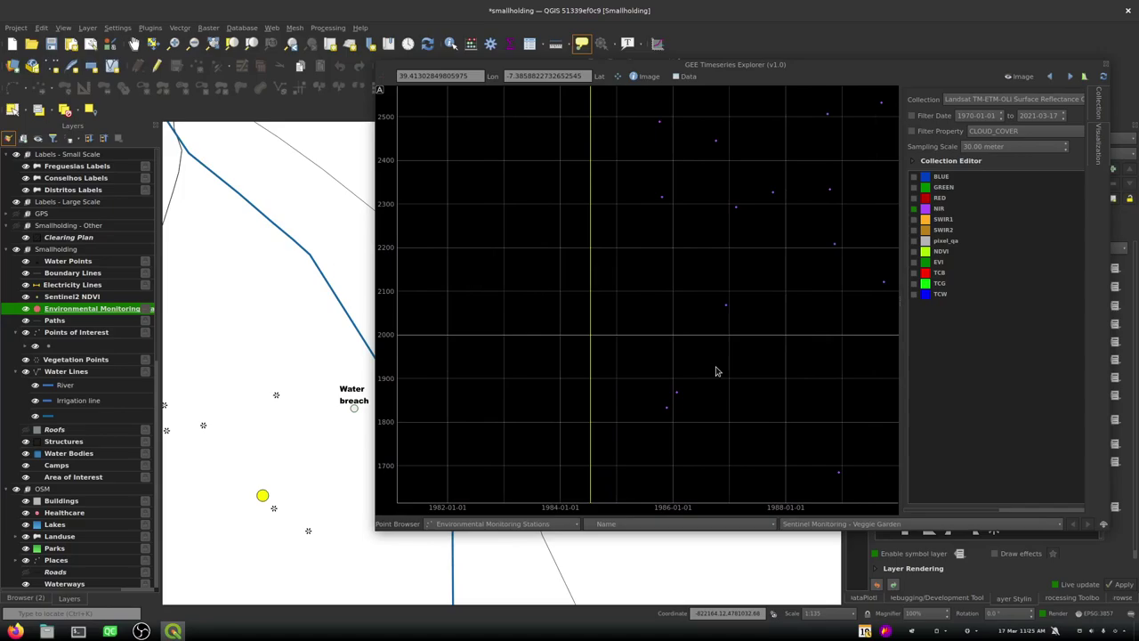
# Switch to the browser and search the web for "landsat mission" in the new tab
pyautogui.hotkey('alt', 'Tab')
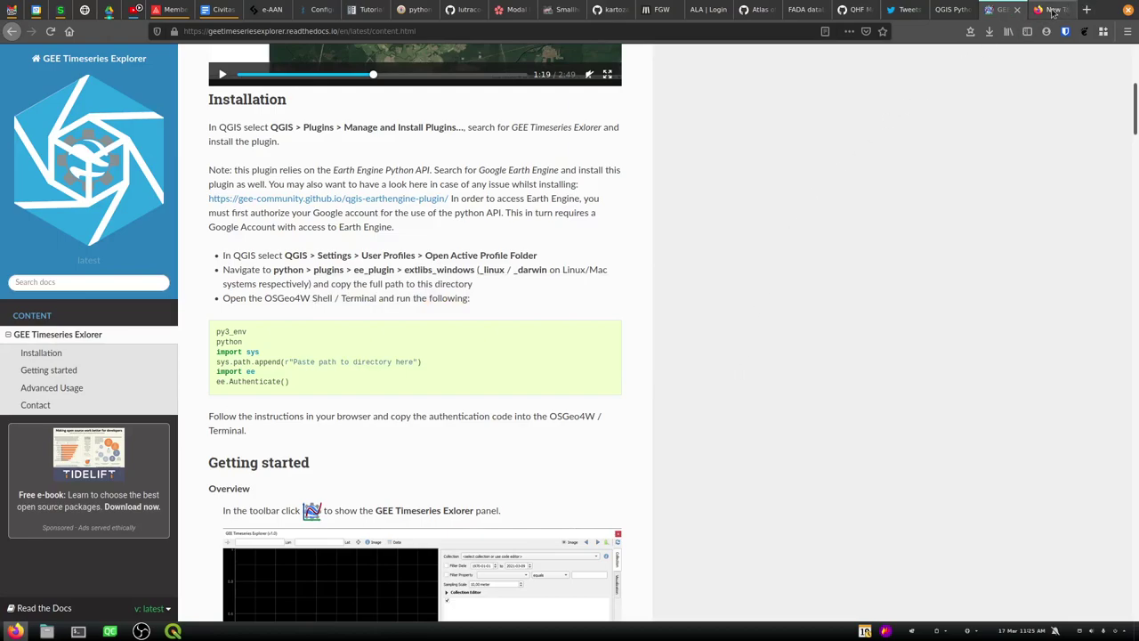
pyautogui.click(1053, 12)
pyautogui.click(724, 33)
pyautogui.write('la')
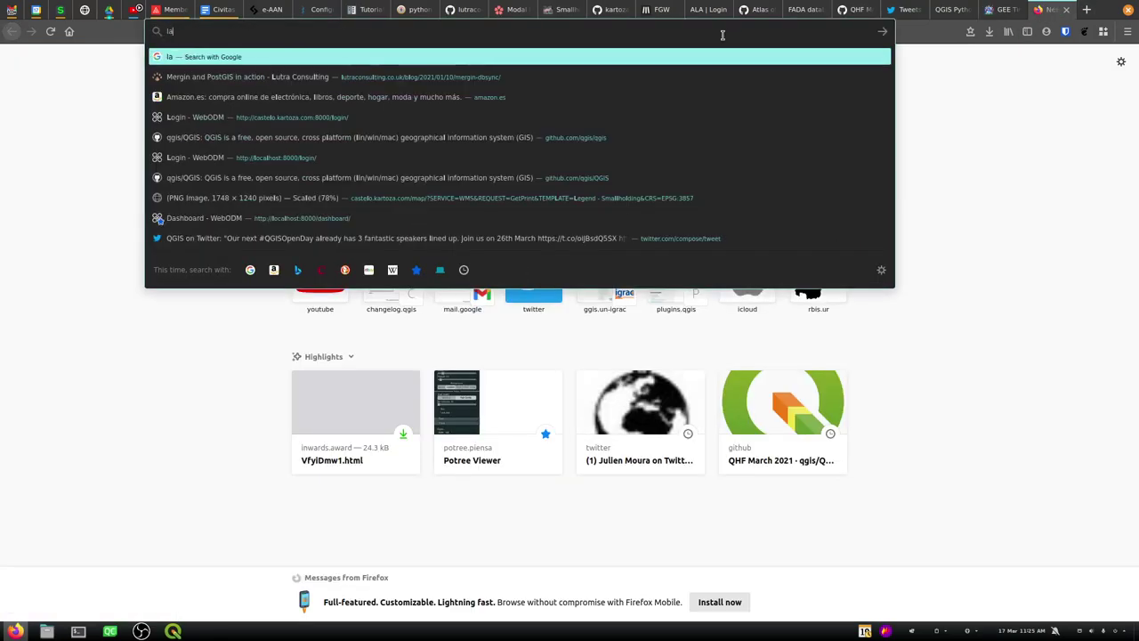
pyautogui.write('ndsat mission lau')
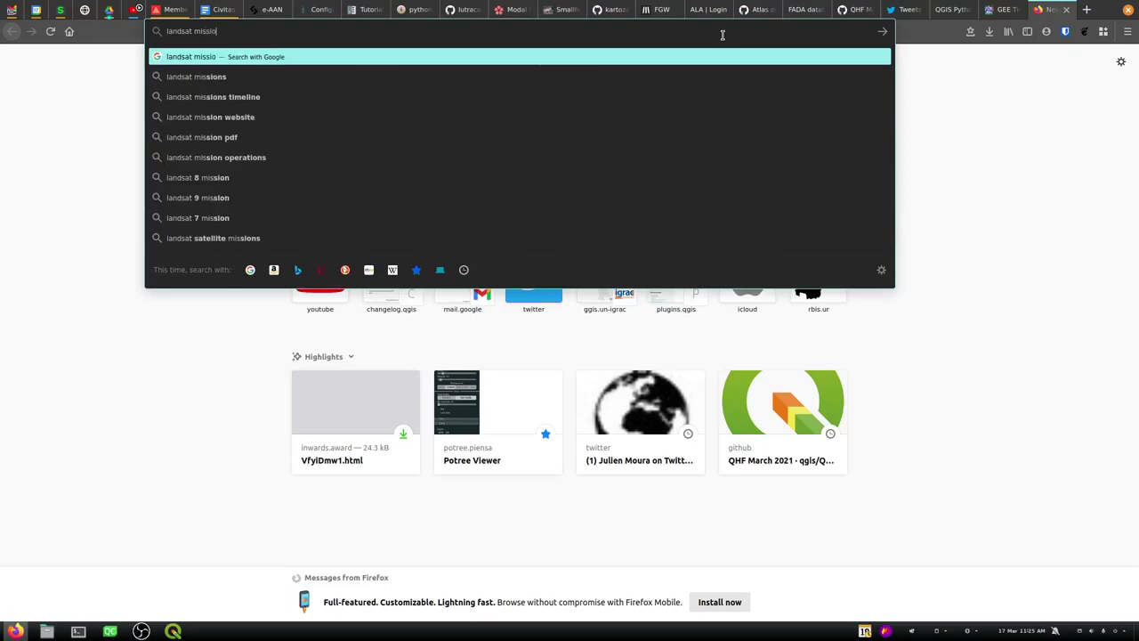
pyautogui.press('BackSpace')
pyautogui.press('BackSpace')
pyautogui.press('BackSpace')
pyautogui.press('BackSpace')
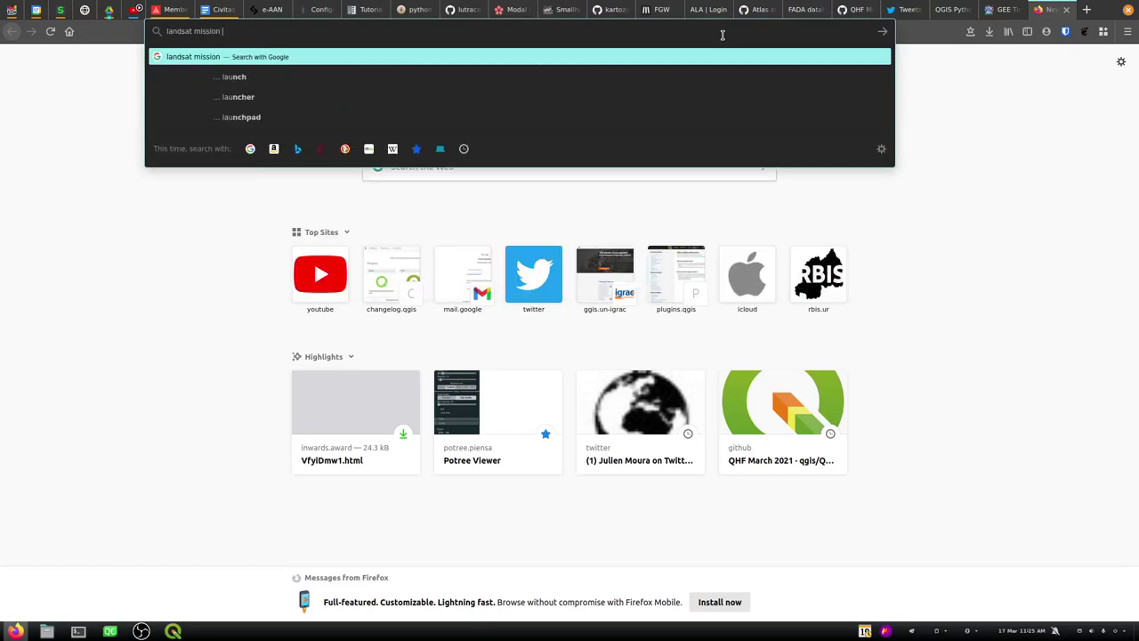
pyautogui.press('Return')
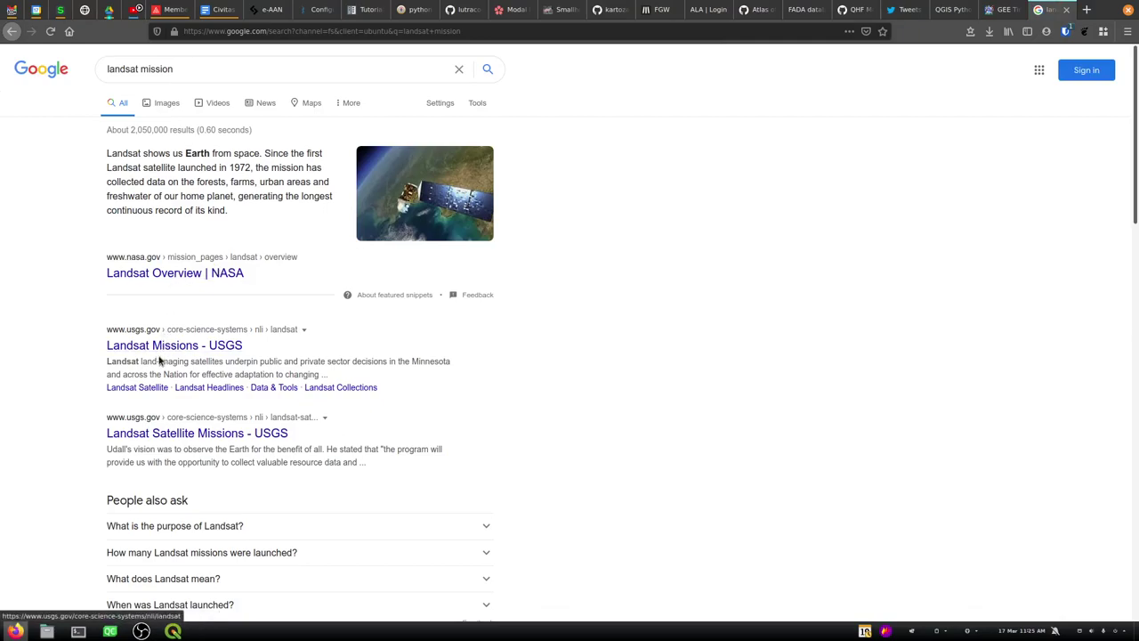
# Open the Wikipedia article on the Landsat program from the search results, read its History section, and return to QGIS
pyautogui.scroll(-3, 171, 367)
pyautogui.scroll(-2, 187, 402)
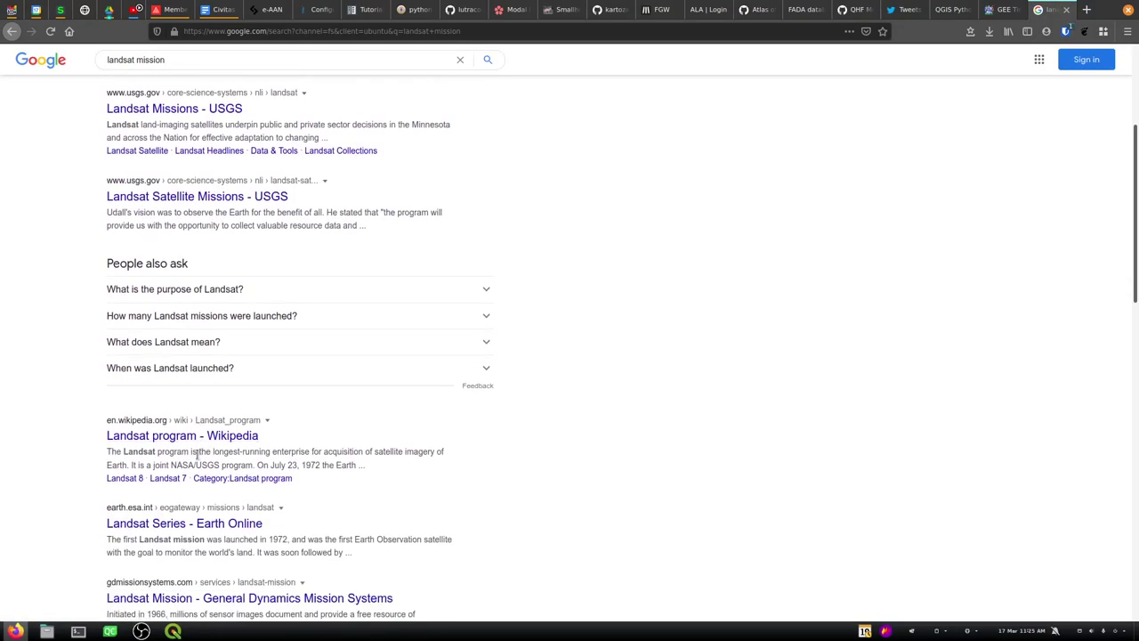
pyautogui.click(157, 436)
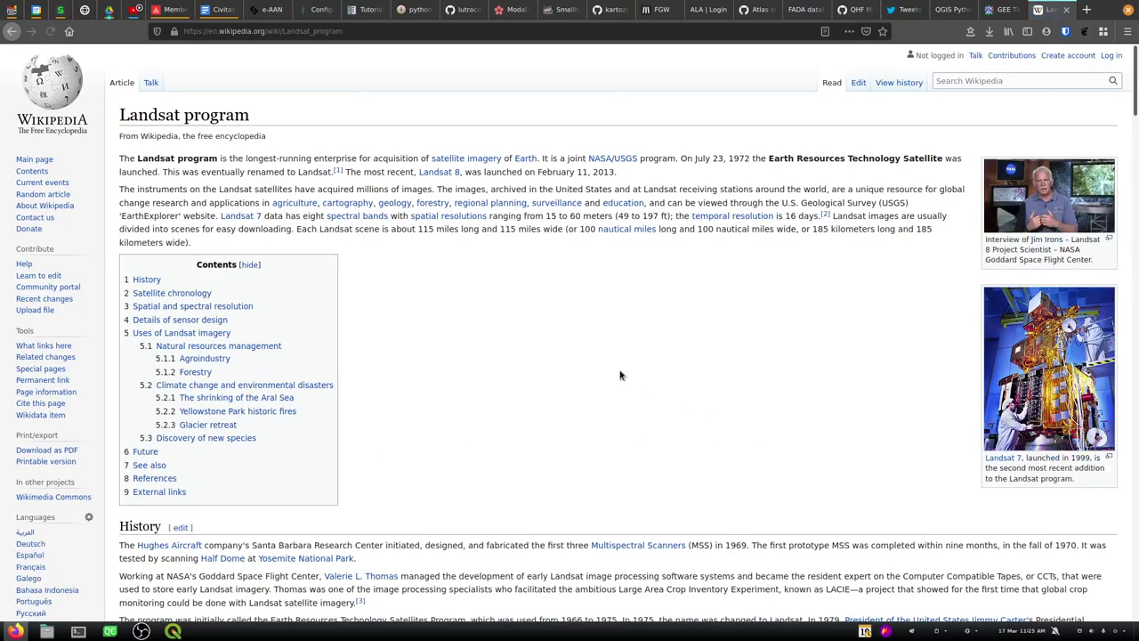
pyautogui.scroll(-5, 598, 364)
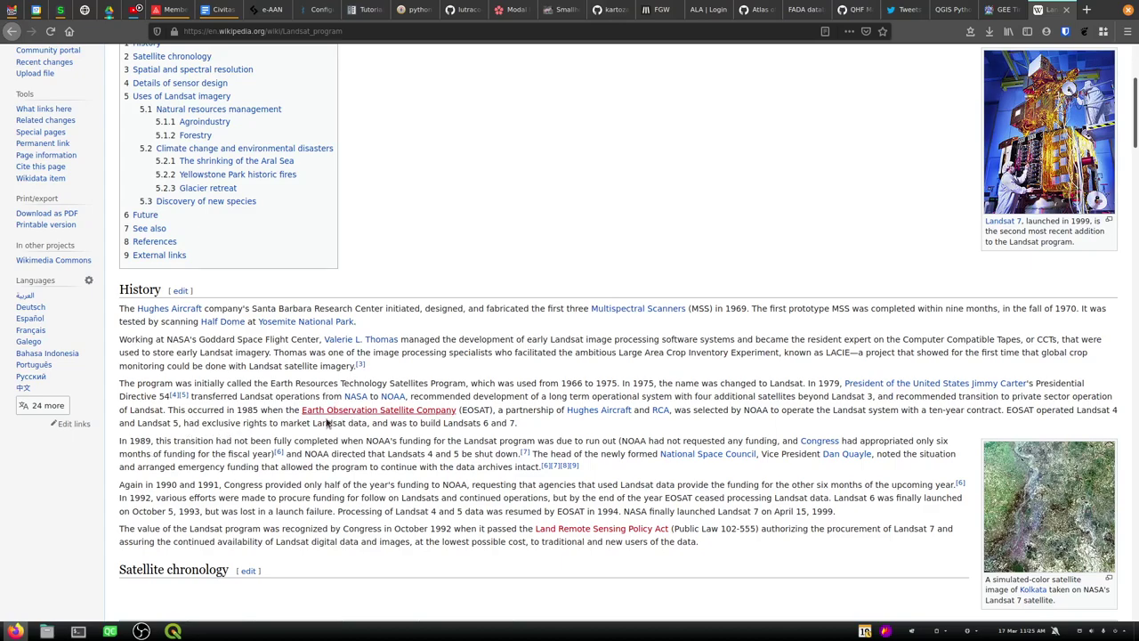
pyautogui.hotkey('alt', 'Tab')
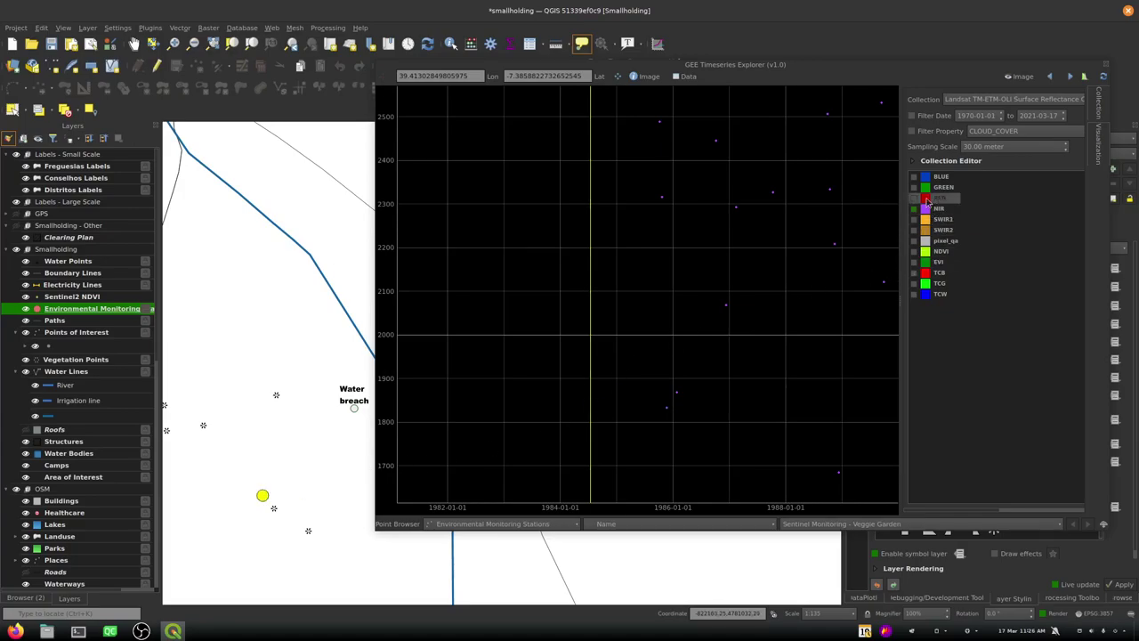
# Open the temporal profile data behind the NIR plot, examine the date and value of the first record, and close the data window
pyautogui.scroll(-3, 643, 216)
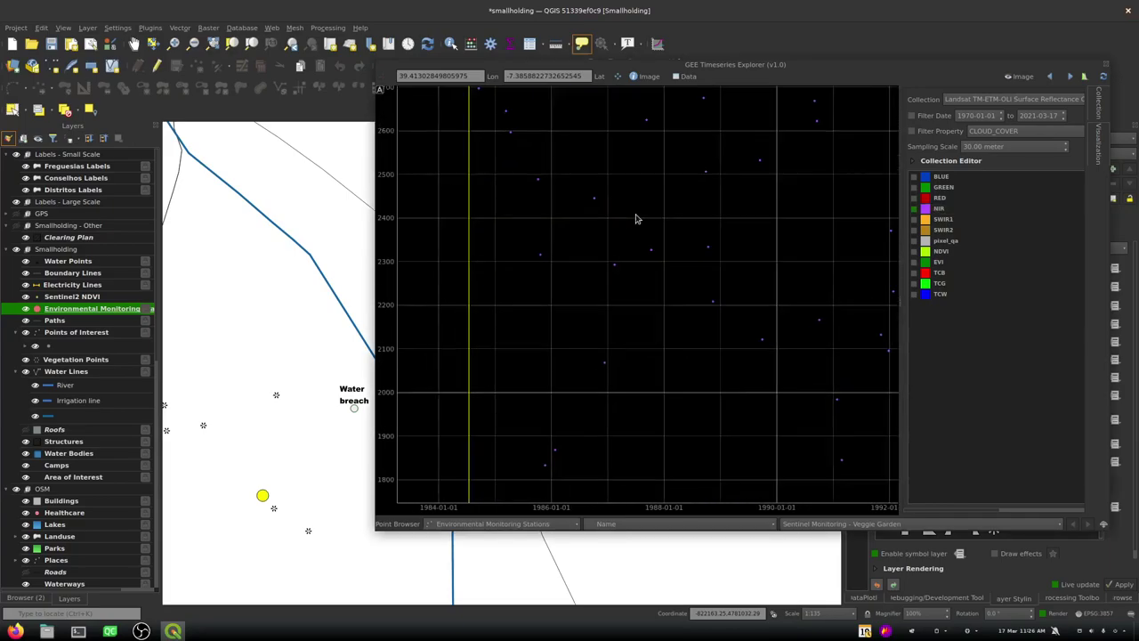
pyautogui.scroll(-1, 646, 228)
pyautogui.scroll(-1, 644, 227)
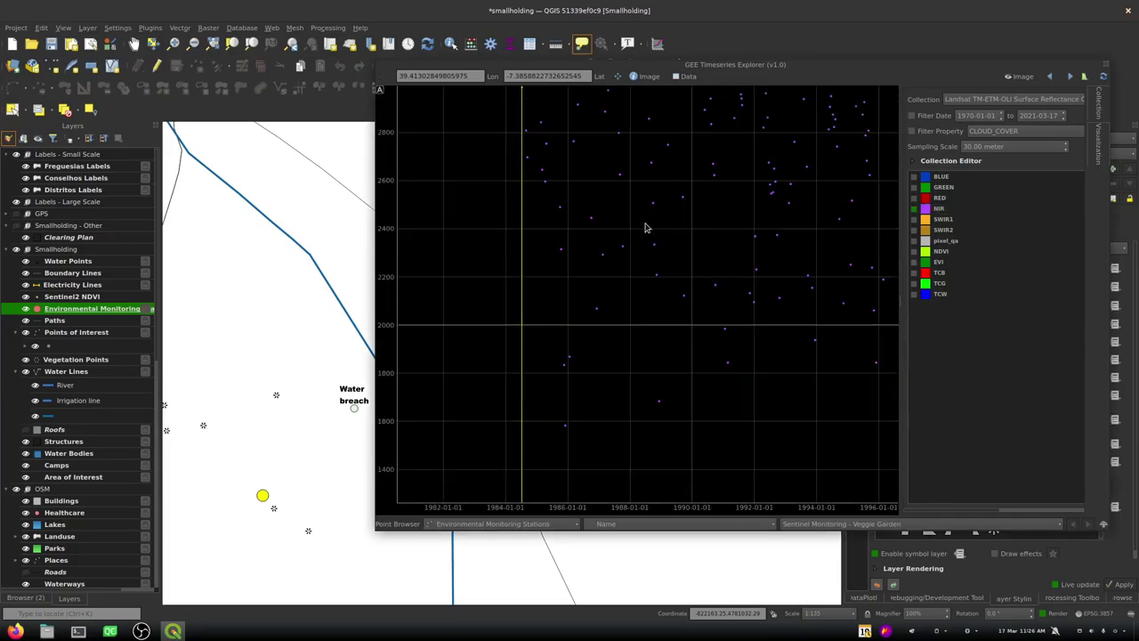
pyautogui.scroll(-2, 666, 228)
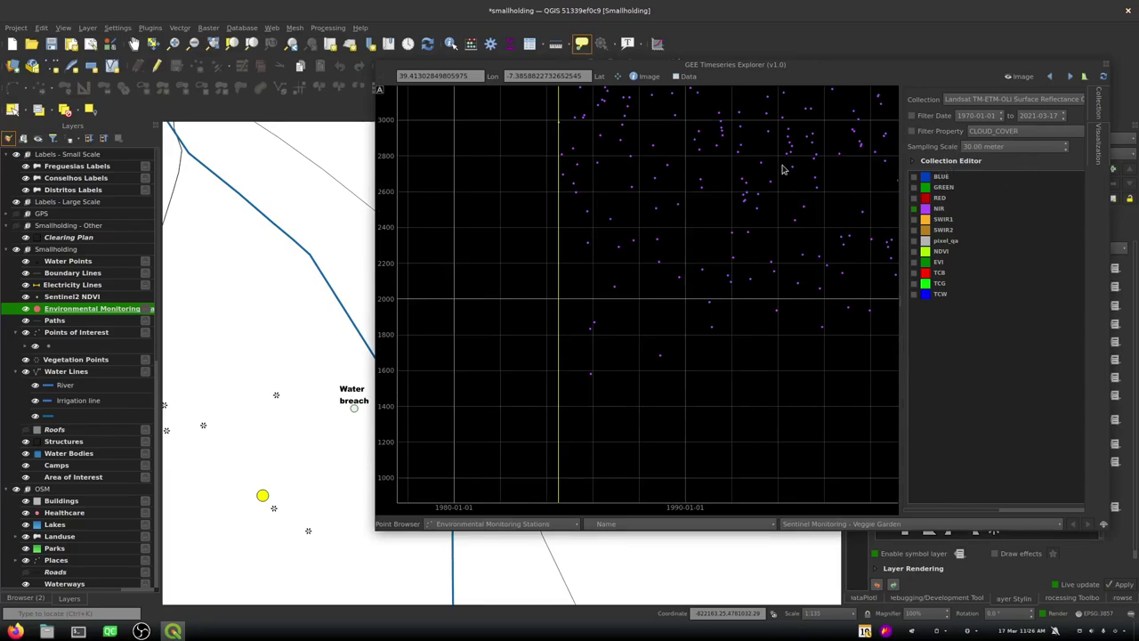
pyautogui.moveTo(771, 127); pyautogui.dragTo(682, 178)
pyautogui.scroll(-1, 712, 181)
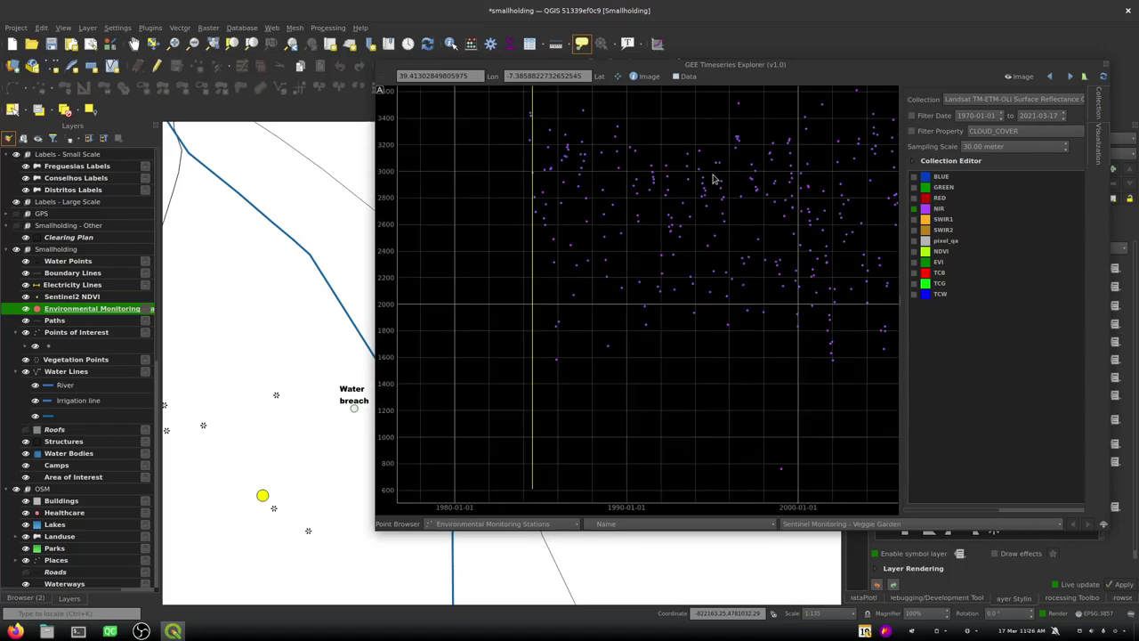
pyautogui.click(684, 80)
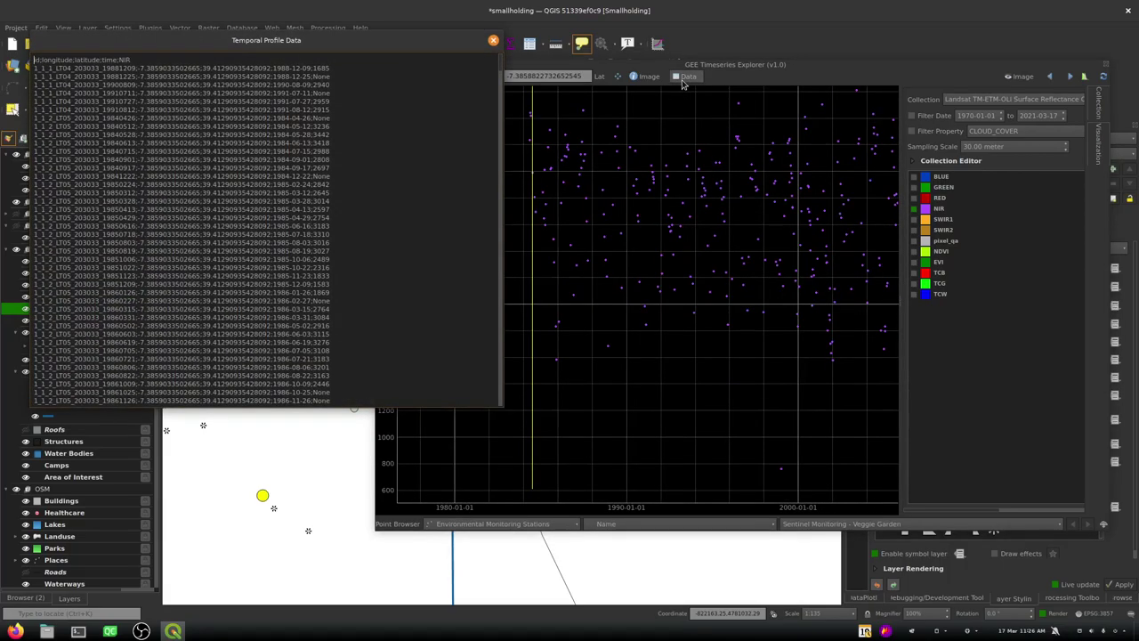
pyautogui.moveTo(342, 45); pyautogui.dragTo(673, 147)
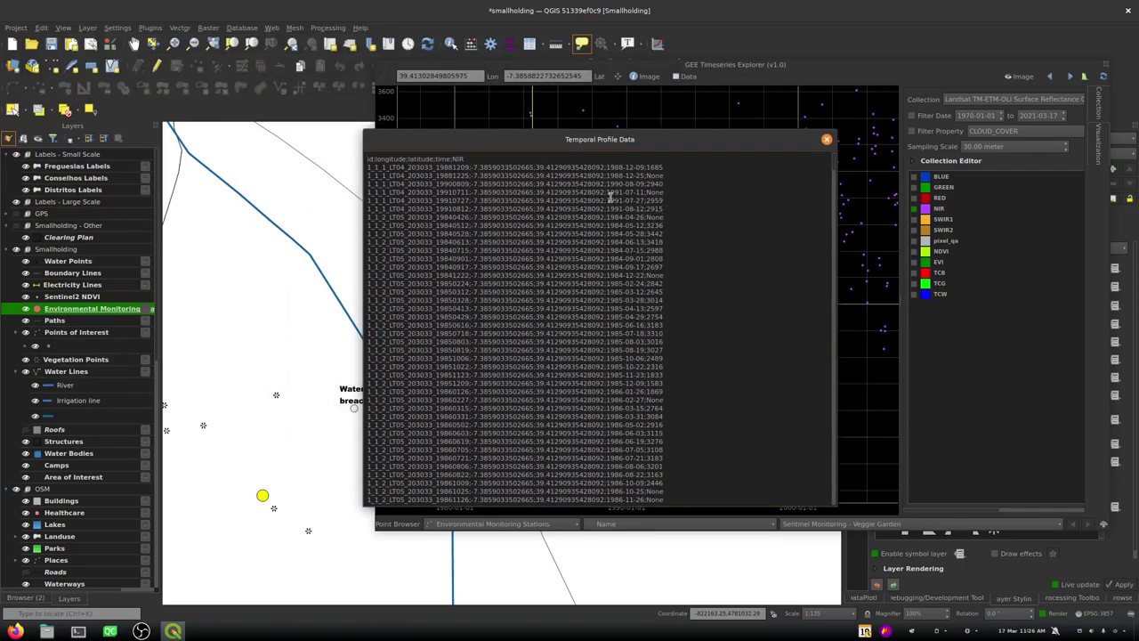
pyautogui.doubleClick(618, 168)
pyautogui.moveTo(642, 166); pyautogui.dragTo(611, 167)
pyautogui.click(638, 188)
pyautogui.click(827, 141)
# Fit the full NIR series in the plot and review the available filter properties, keeping CLOUD_COVER selected
pyautogui.moveTo(823, 186); pyautogui.dragTo(665, 253)
pyautogui.scroll(-4, 666, 251)
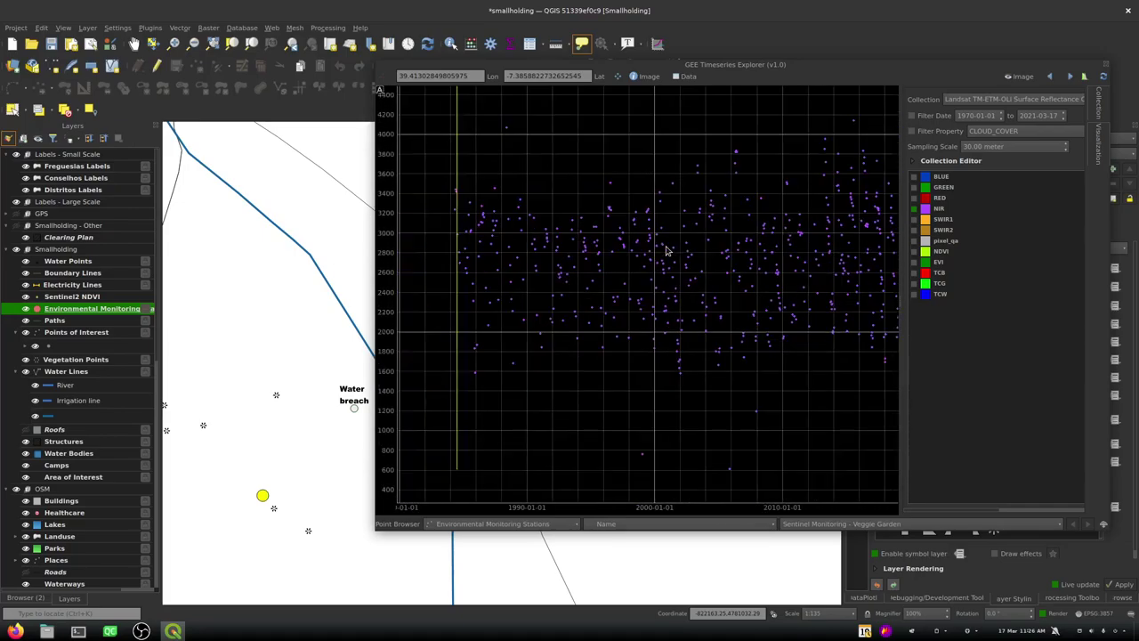
pyautogui.moveTo(750, 234); pyautogui.dragTo(681, 261)
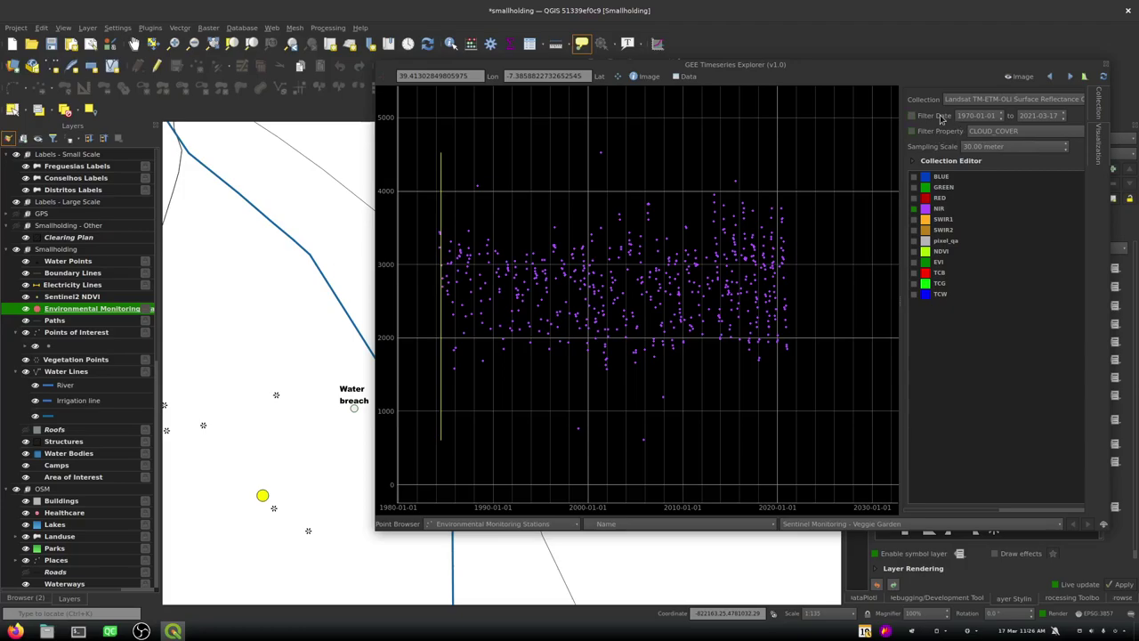
pyautogui.click(1017, 134)
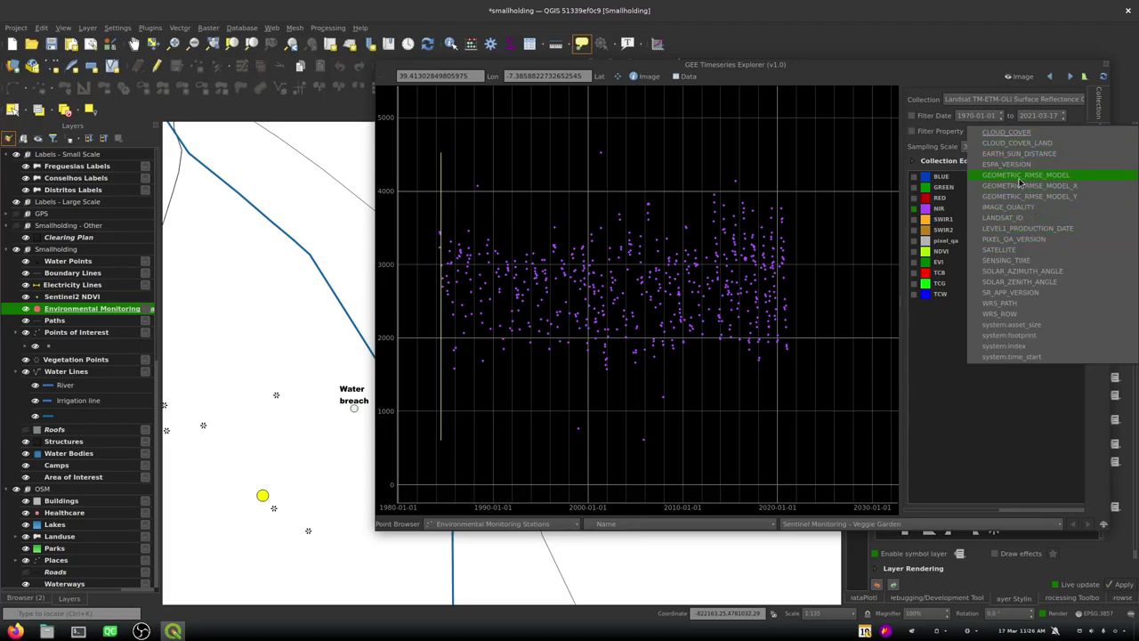
pyautogui.click(1000, 132)
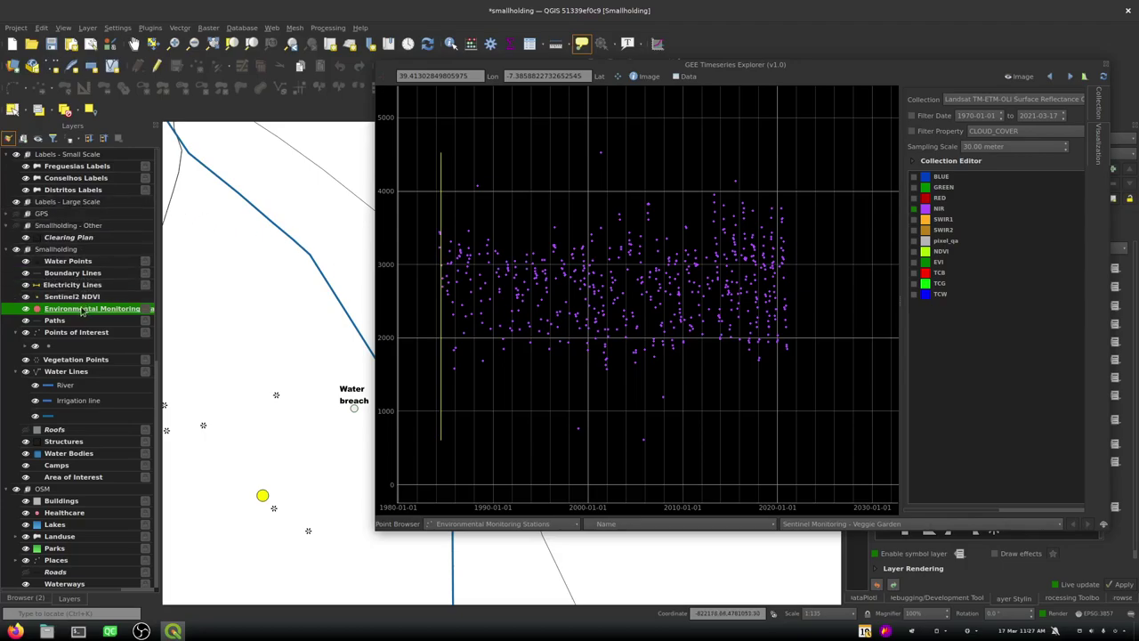
# Start editing the Environmental Monitoring Stations layer and add a point inside the rounded pond above the hatched structures
pyautogui.click(156, 67)
pyautogui.click(197, 67)
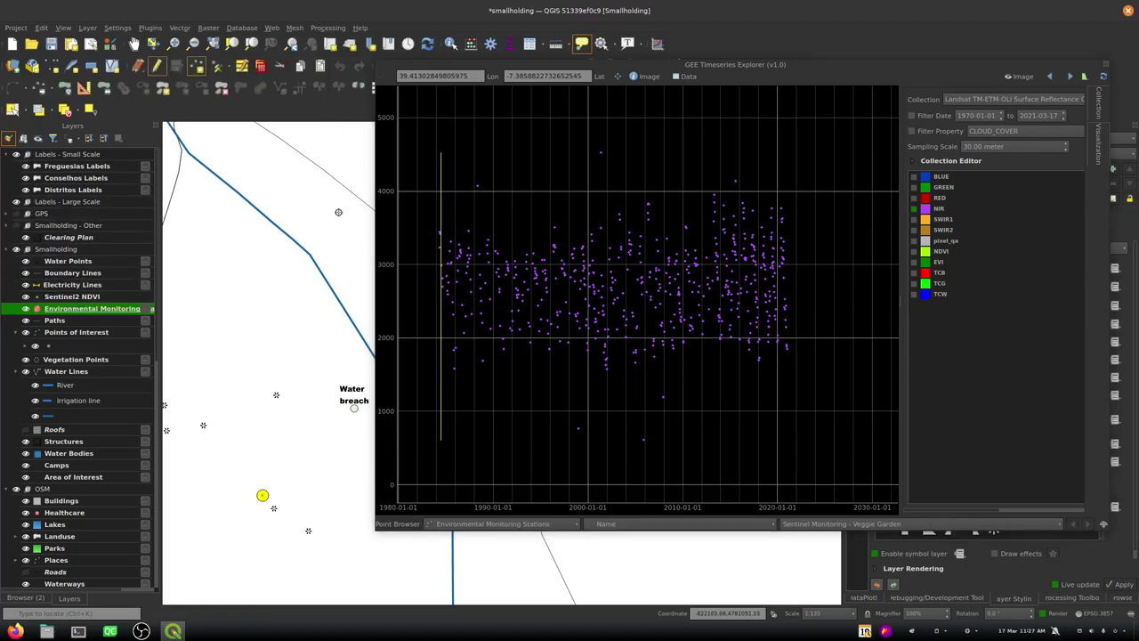
pyautogui.scroll(-3, 267, 415)
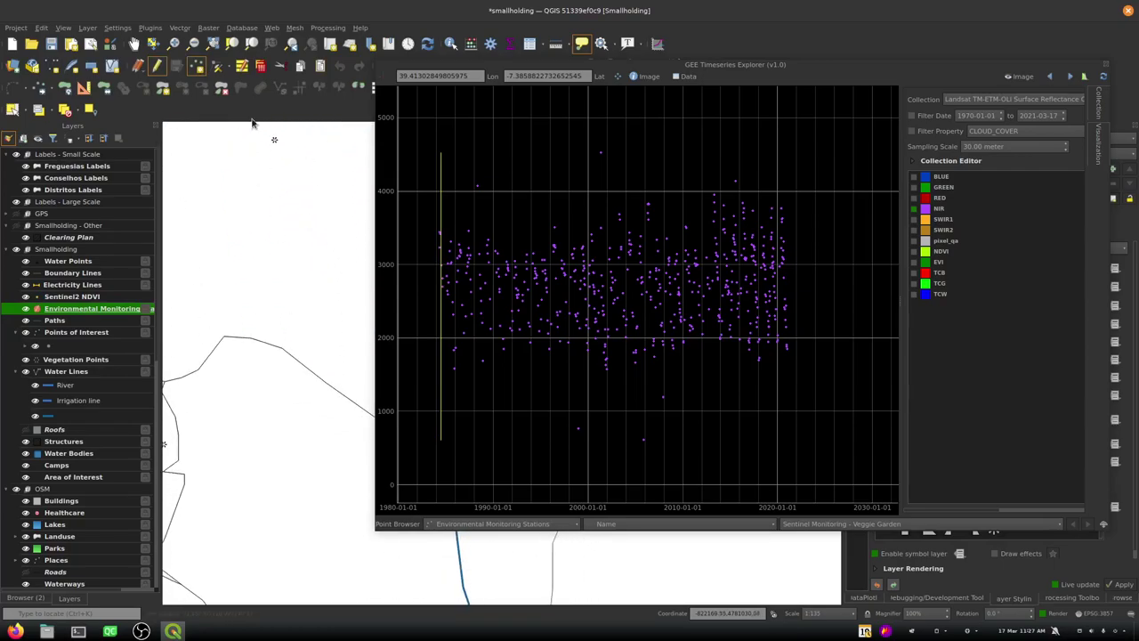
pyautogui.scroll(-4, 369, 302)
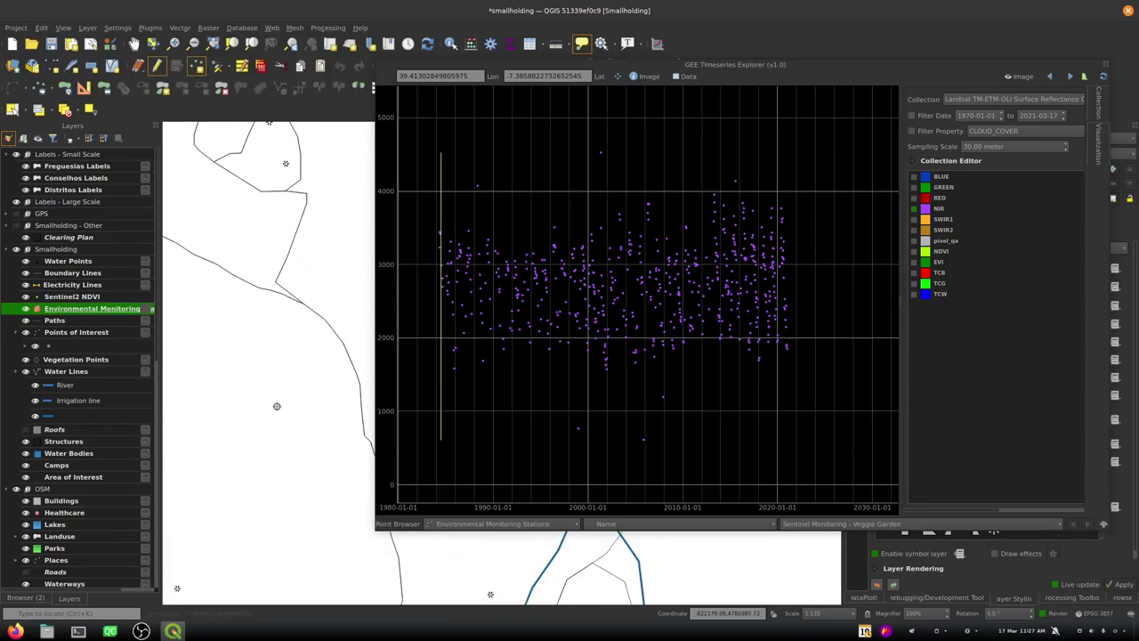
pyautogui.scroll(3, 335, 300)
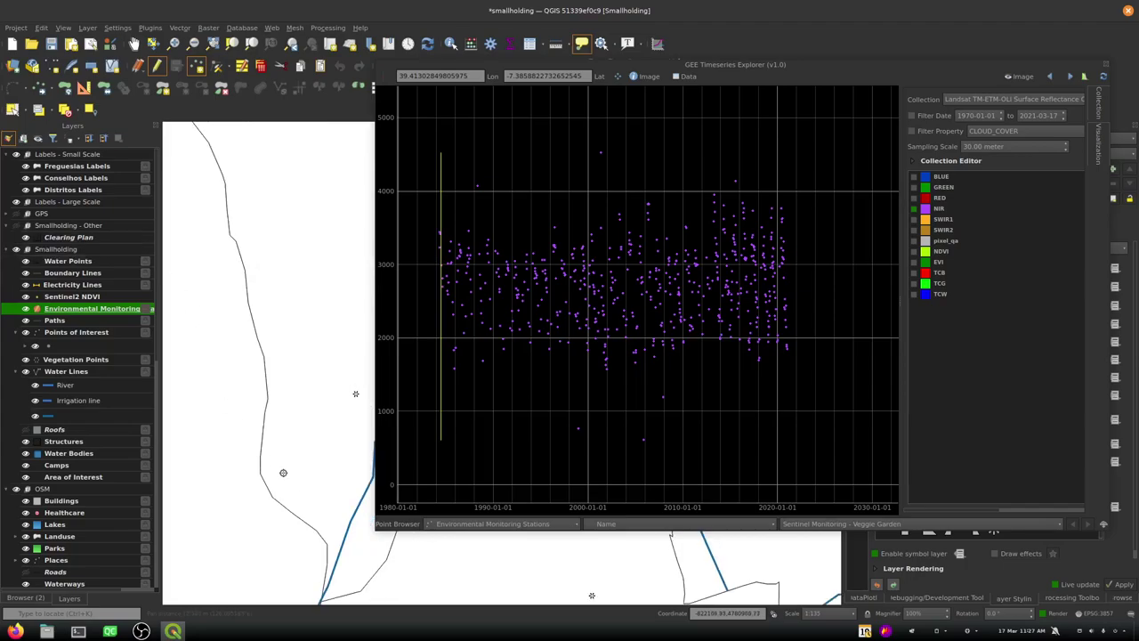
pyautogui.moveTo(334, 299)
pyautogui.mouseDown()
pyautogui.moveTo(252, 315)
pyautogui.moveTo(282, 415)
pyautogui.moveTo(165, 283)
pyautogui.moveTo(222, 338)
pyautogui.moveTo(173, 290)
pyautogui.moveTo(185, 293)
pyautogui.mouseUp()
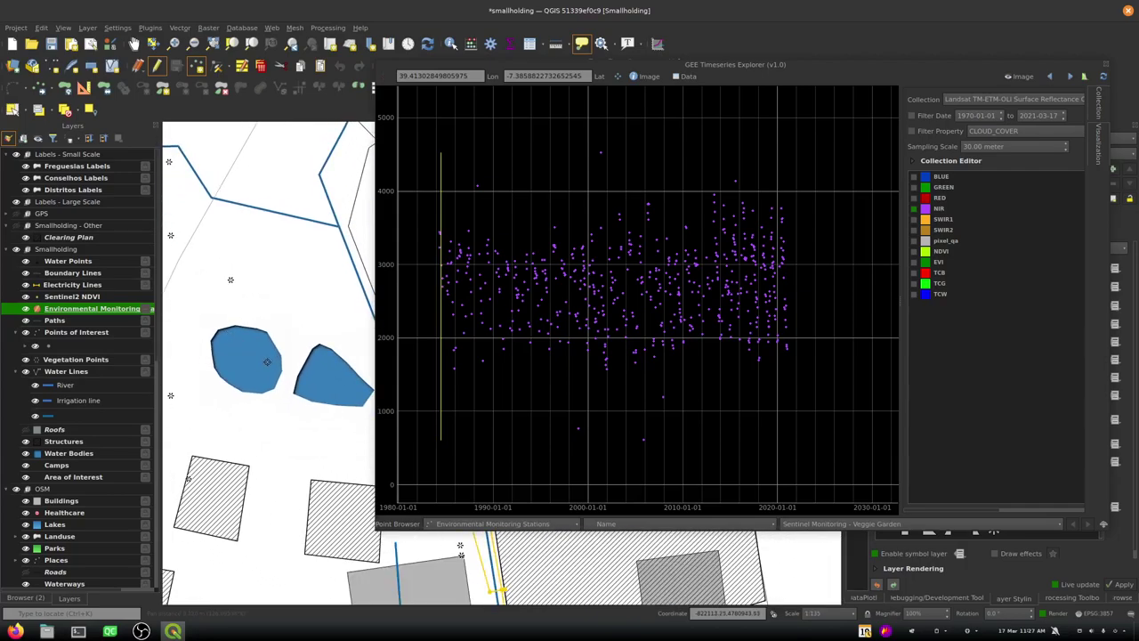
pyautogui.click(253, 360)
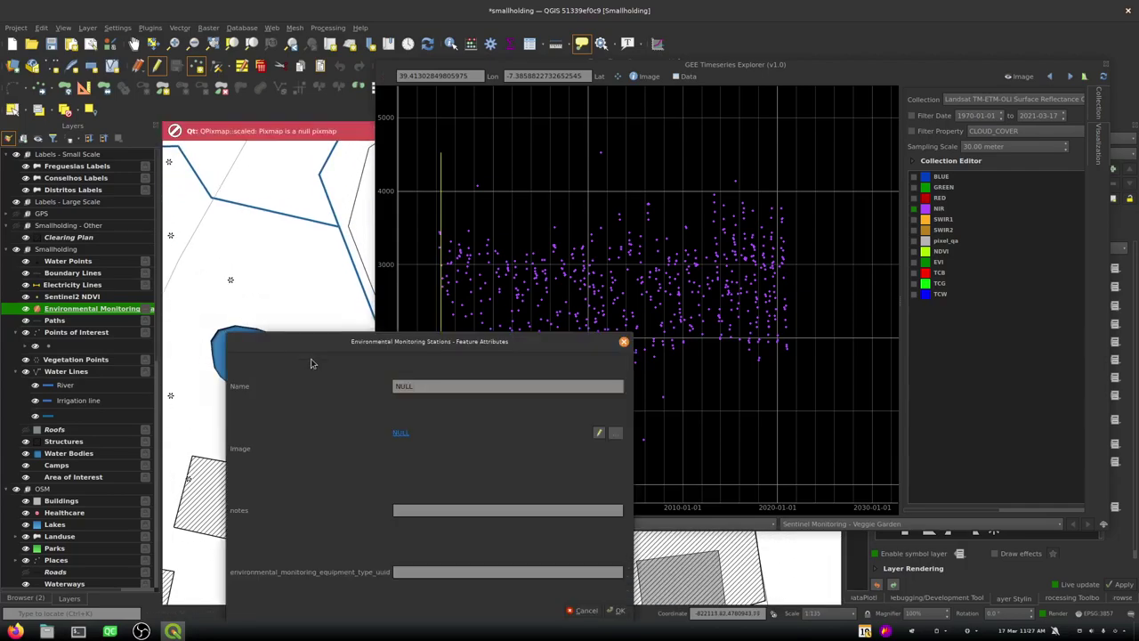
# Enter "Pond" in the new station's notes, accept its attributes, and end the layer's editing session
pyautogui.click(435, 507)
pyautogui.write('Pond')
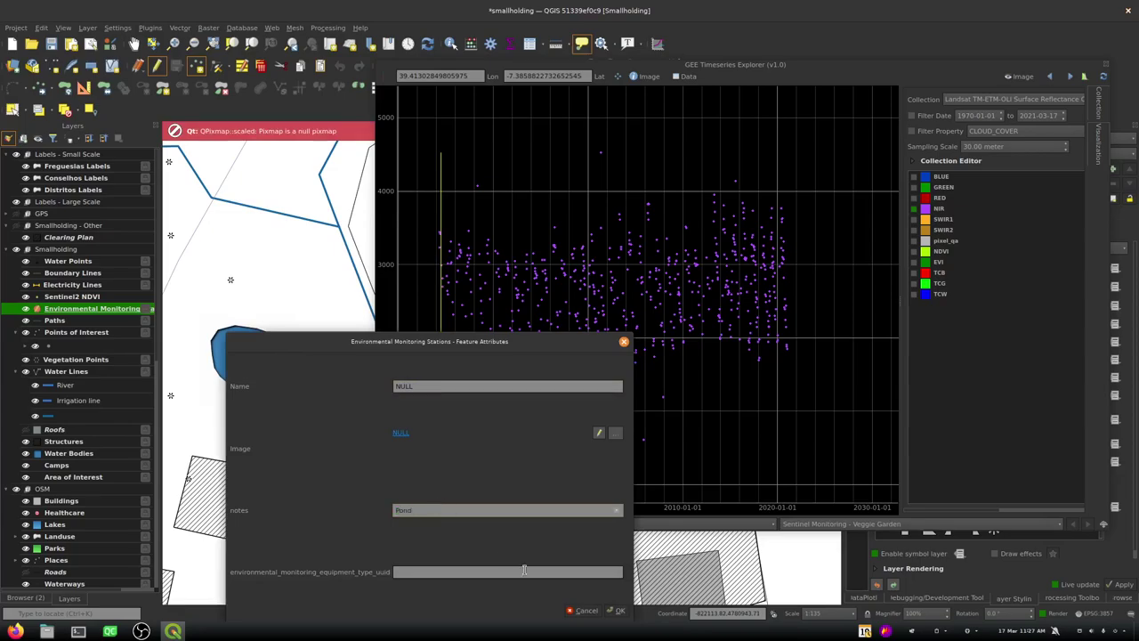
pyautogui.click(616, 610)
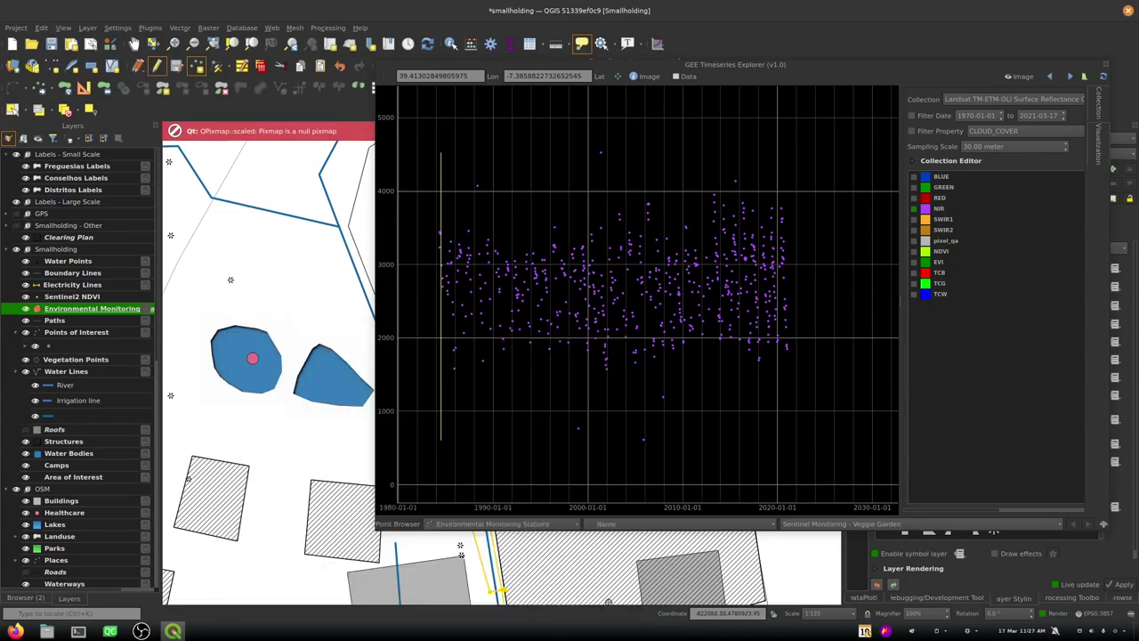
pyautogui.click(157, 67)
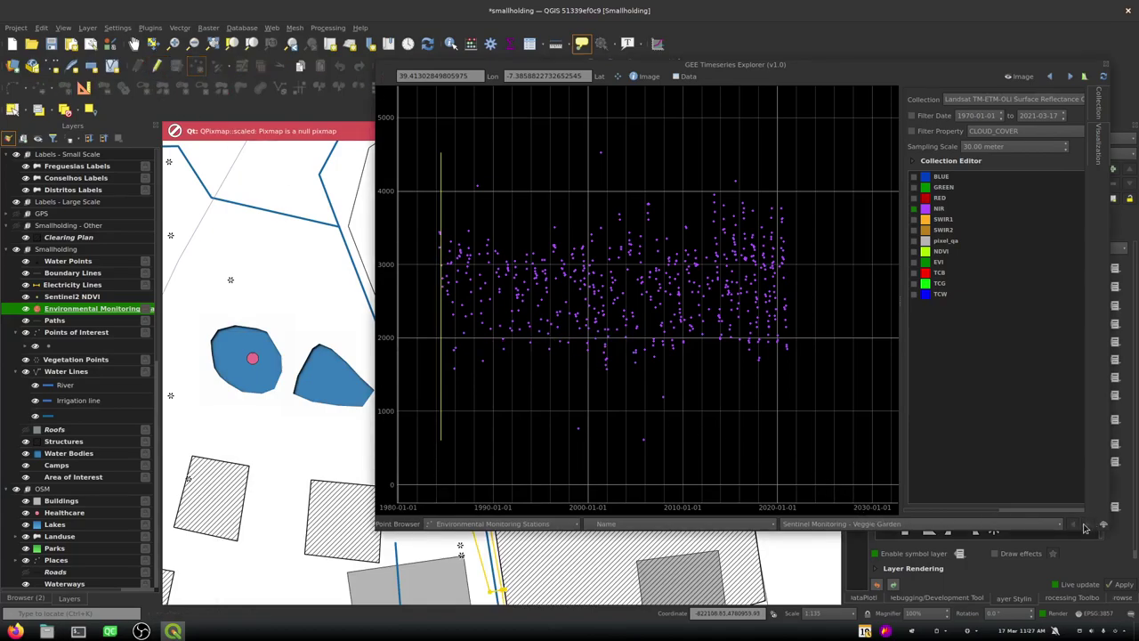
# Reload the Environmental Monitoring Stations layer in the point browser by switching layers and back, and identify its points by Name
pyautogui.click(538, 524)
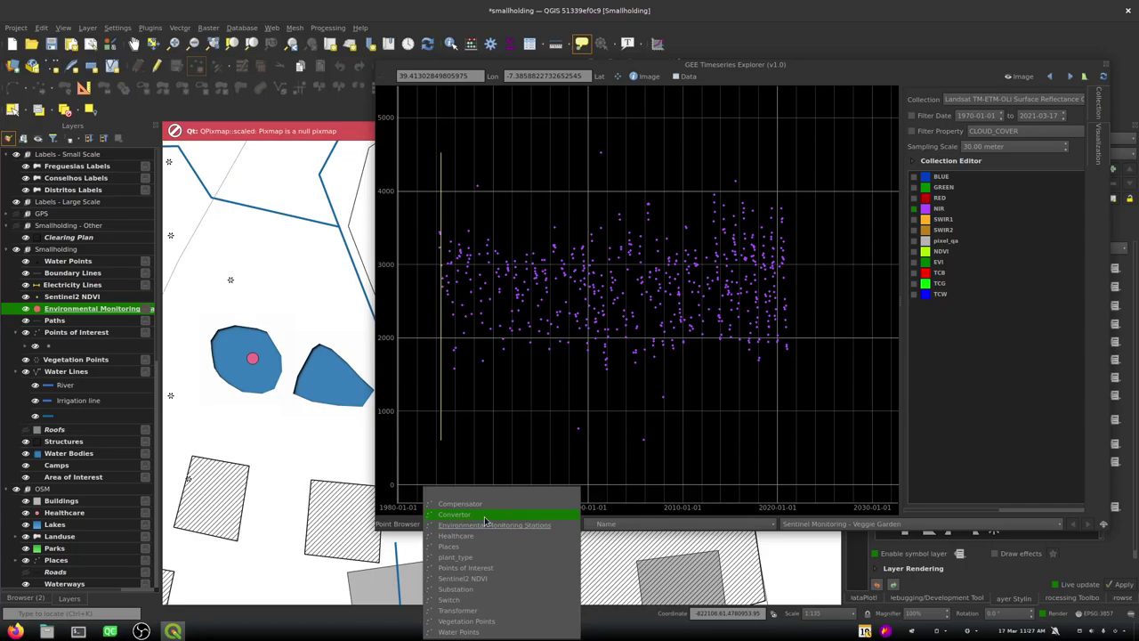
pyautogui.click(484, 522)
pyautogui.click(525, 527)
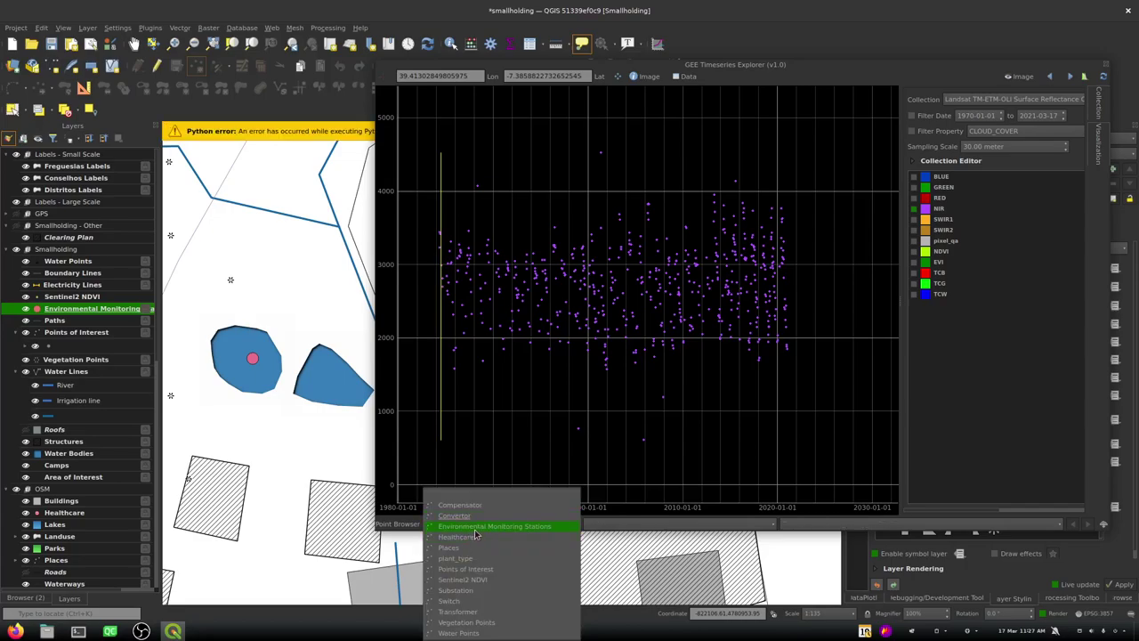
pyautogui.click(477, 527)
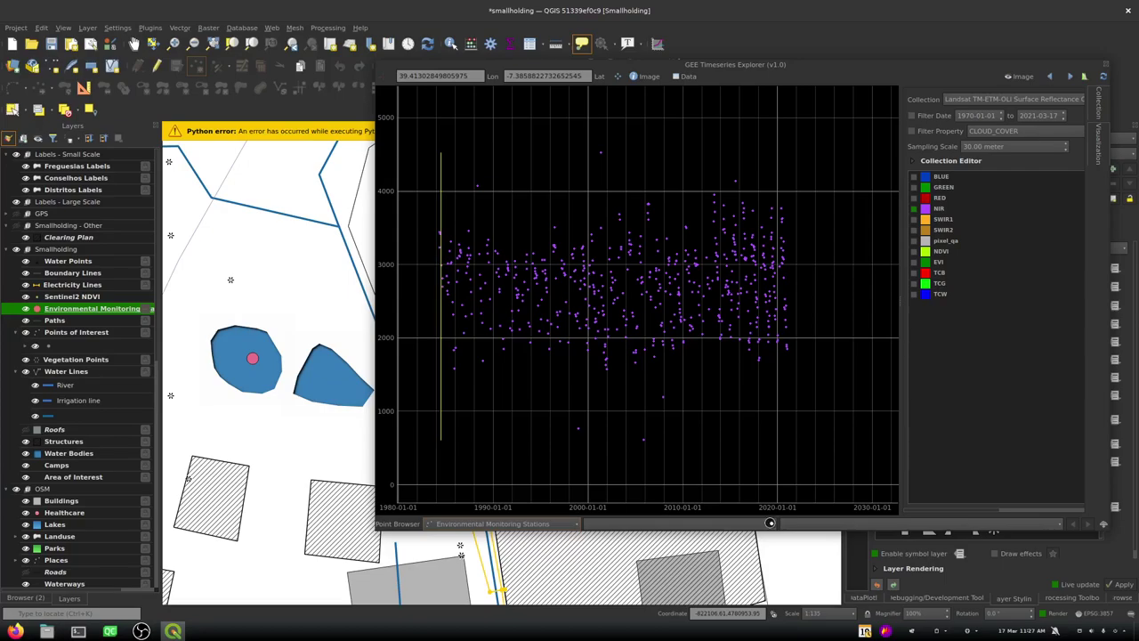
pyautogui.click(771, 522)
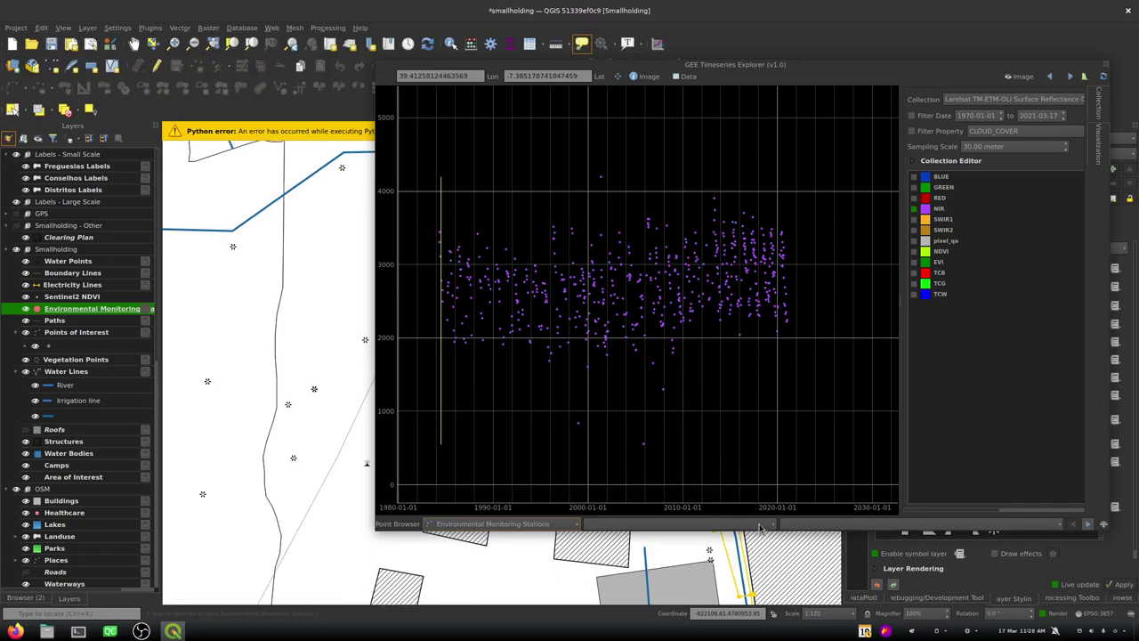
pyautogui.click(763, 524)
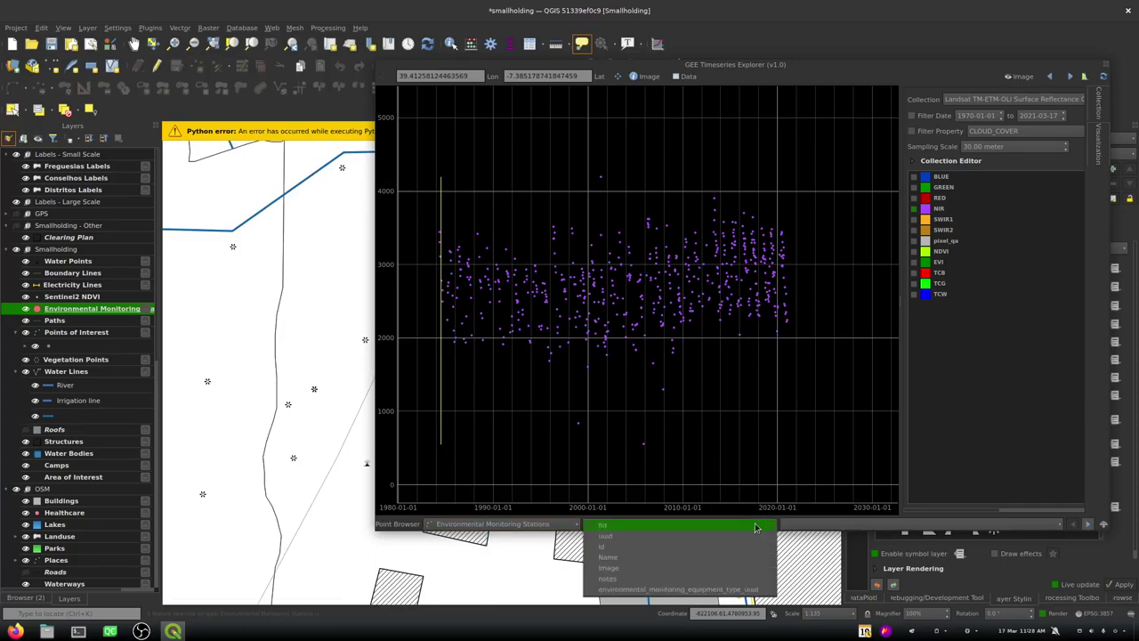
pyautogui.click(634, 558)
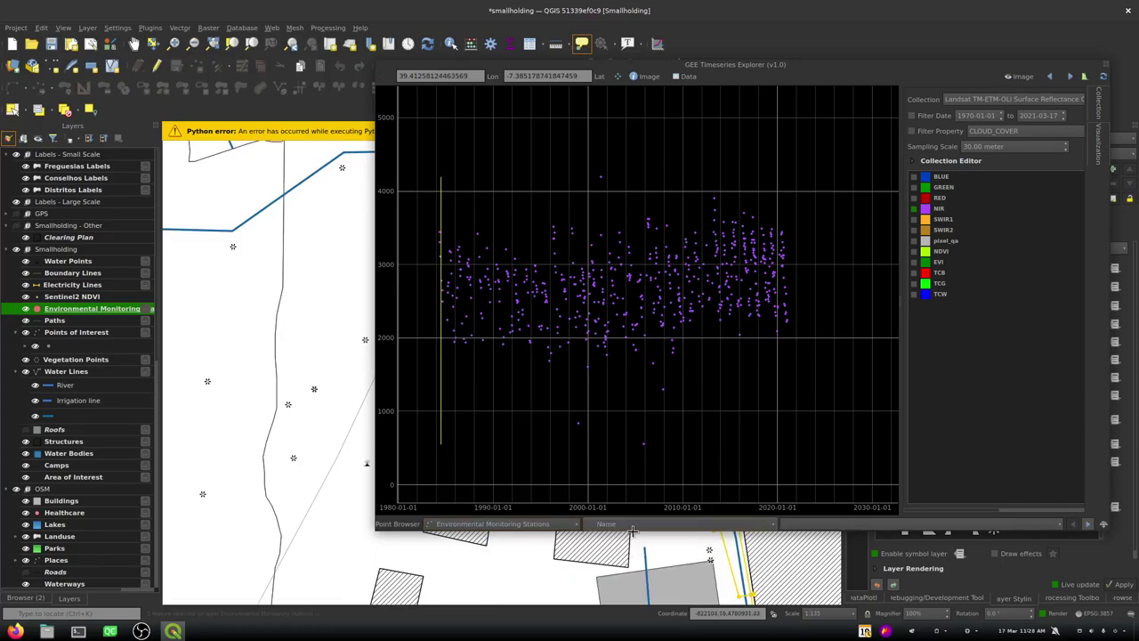
# Browse the monitoring points and load the time series for Sentinel Monitoring - Veggie Garden
pyautogui.click(1059, 525)
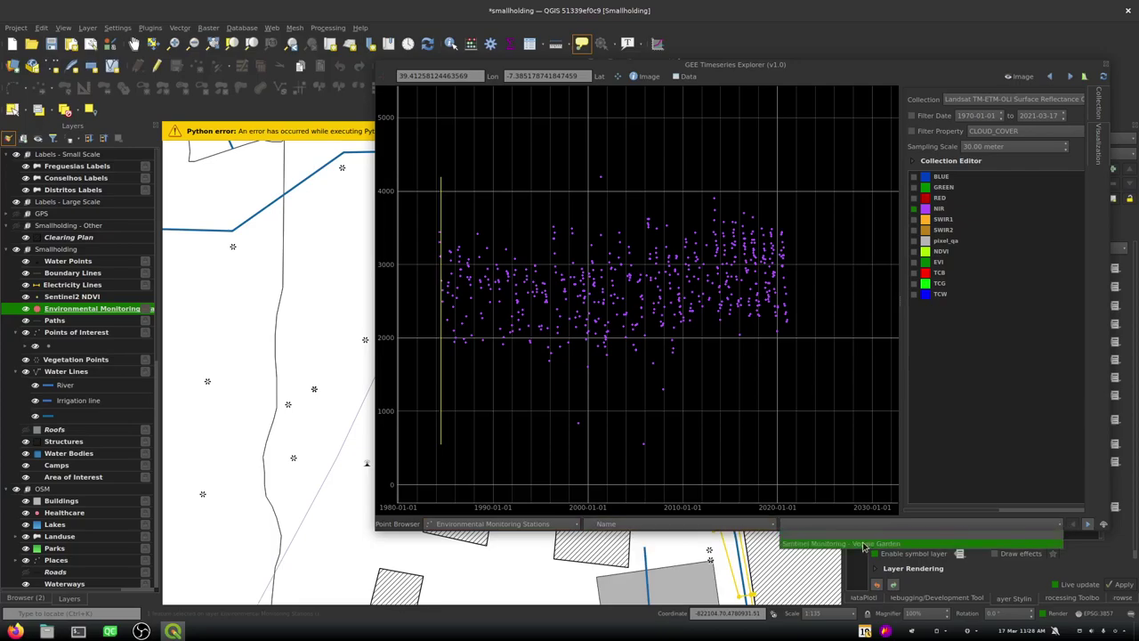
pyautogui.click(862, 545)
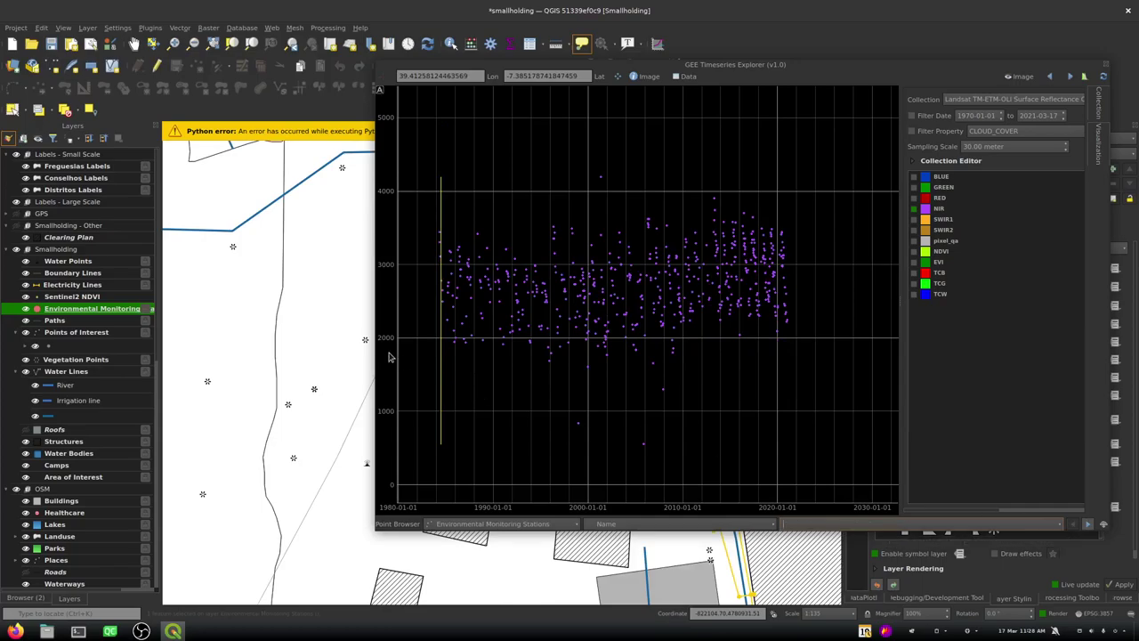
pyautogui.click(1086, 525)
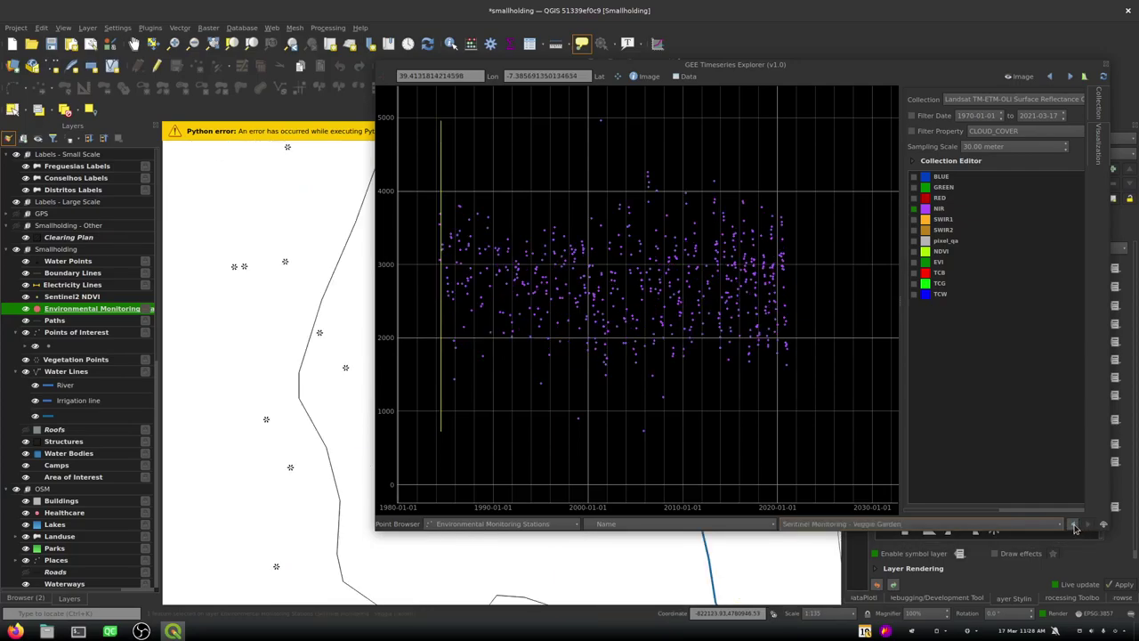
pyautogui.click(1074, 525)
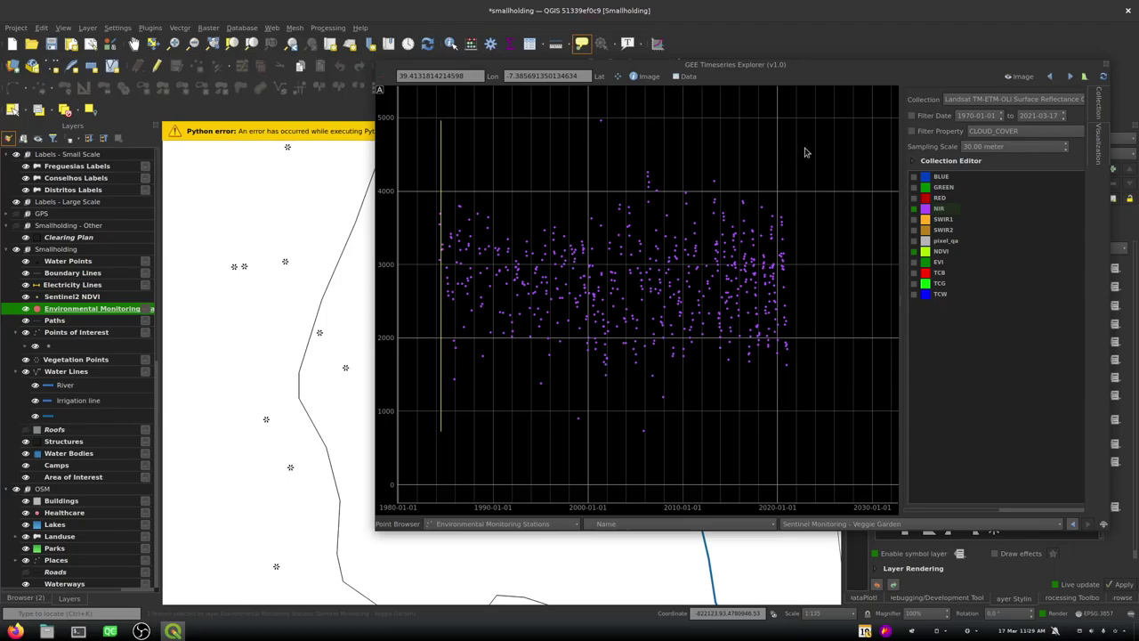
# Download the time series data of all points into the tmp folder
pyautogui.click(1103, 528)
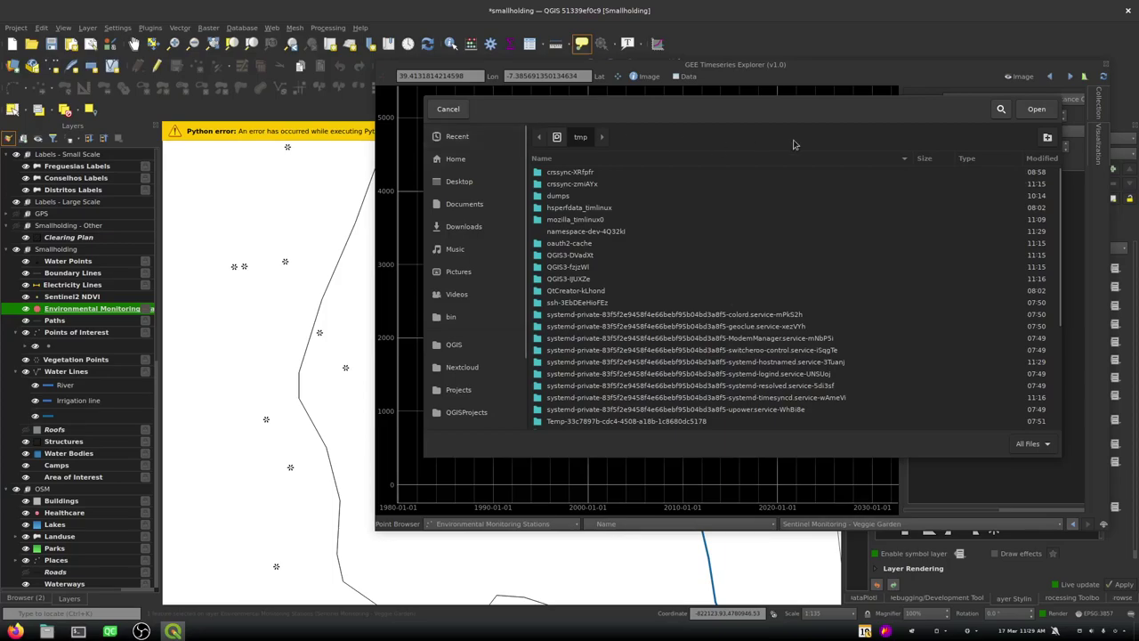
pyautogui.click(1036, 110)
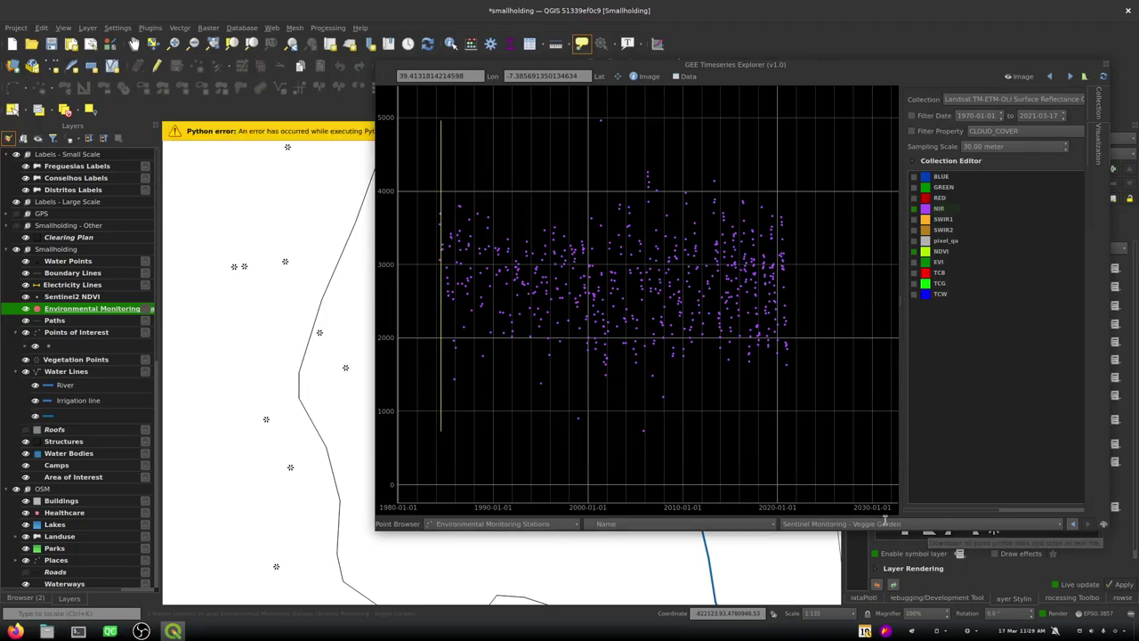
# Open /tmp in the file manager, look through it for the downloaded time series files, and return to QGIS
pyautogui.click(46, 630)
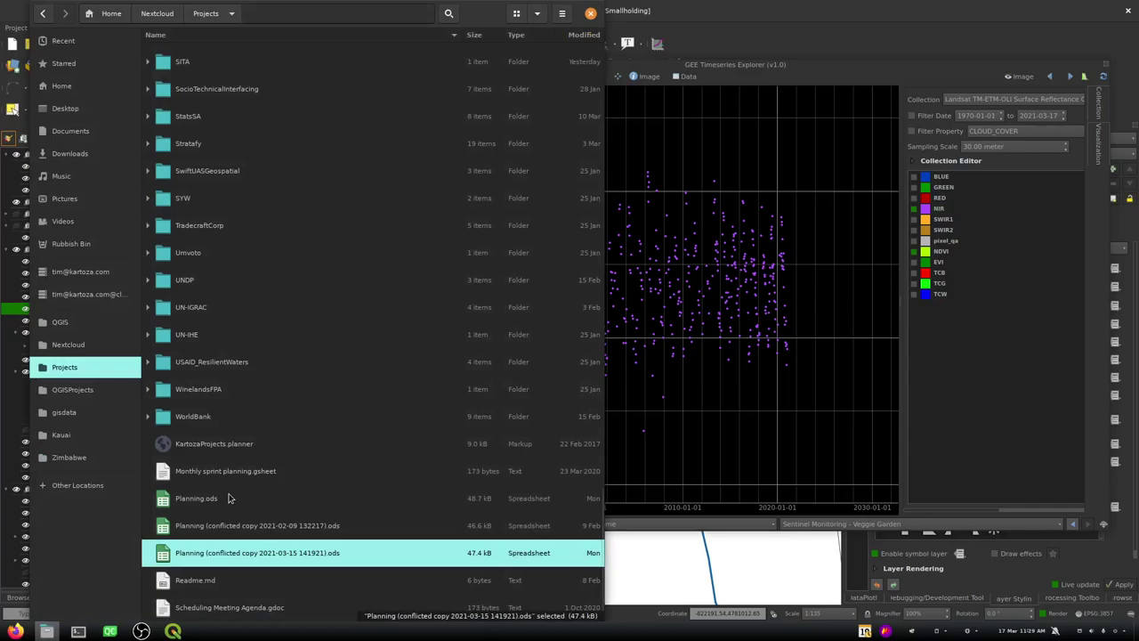
pyautogui.hotkey('ctrl', 'l')
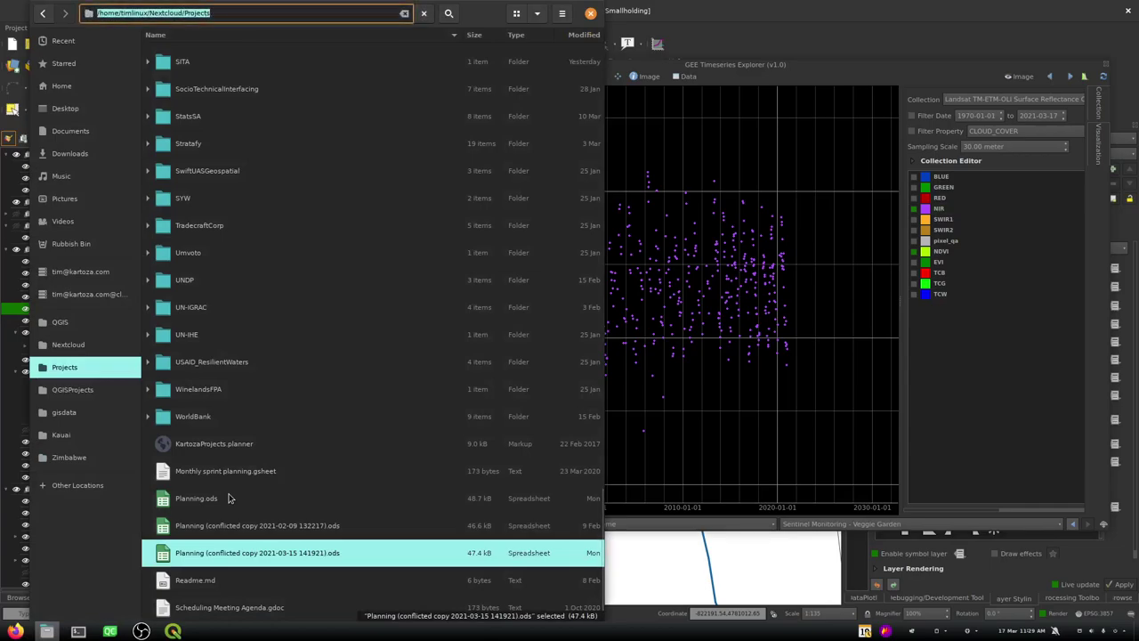
pyautogui.write('/tmp')
pyautogui.press('Return')
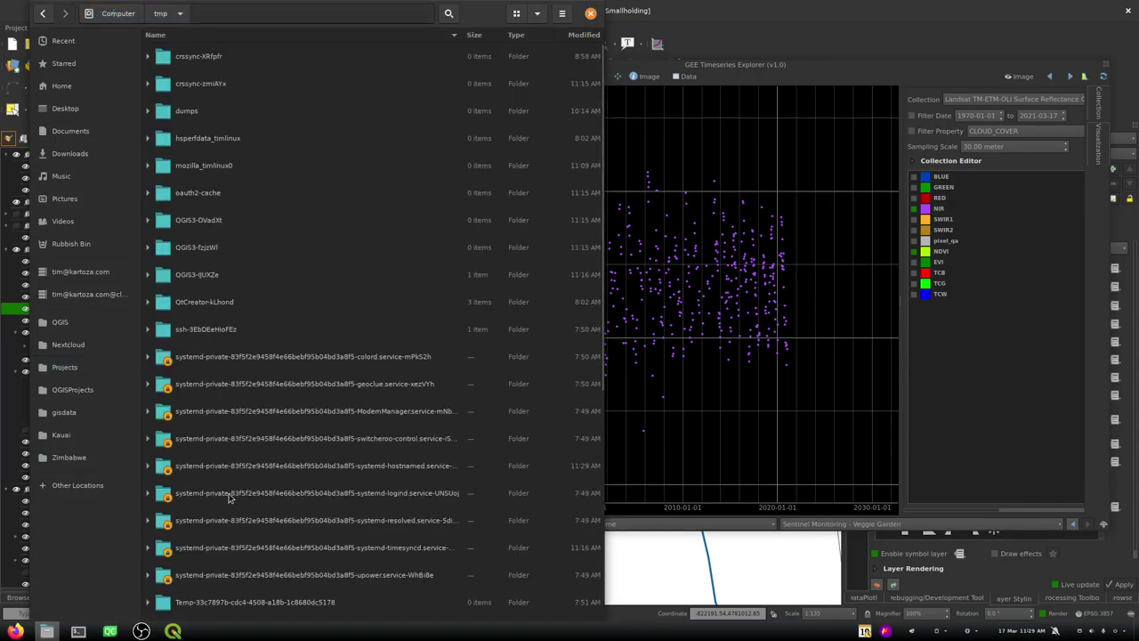
pyautogui.scroll(-5, 294, 451)
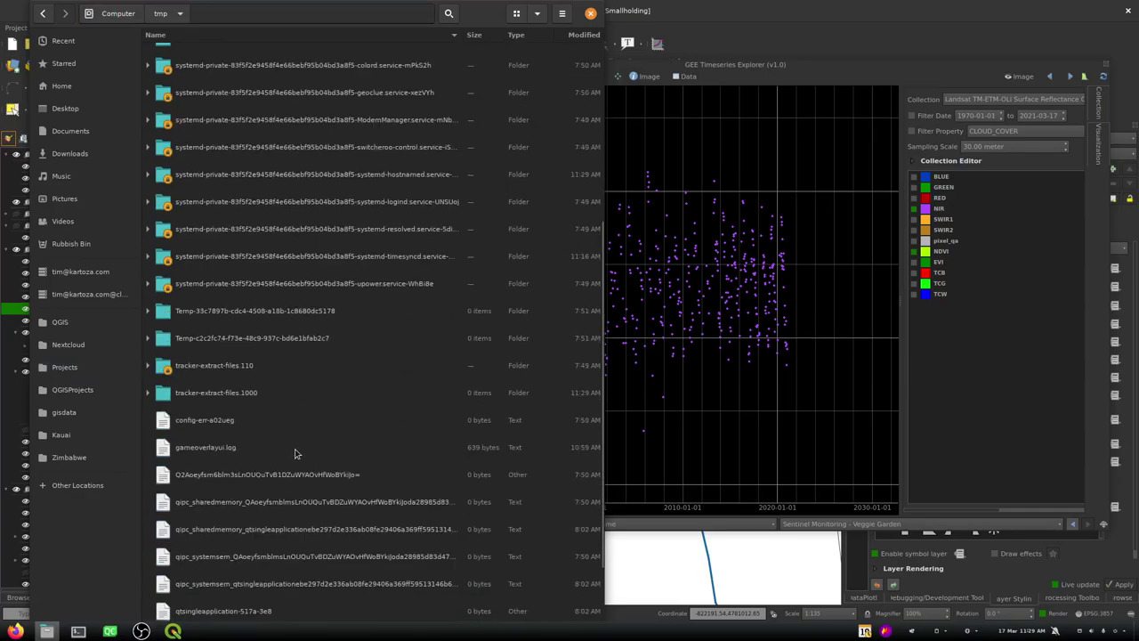
pyautogui.scroll(-1, 296, 453)
pyautogui.scroll(-1, 296, 454)
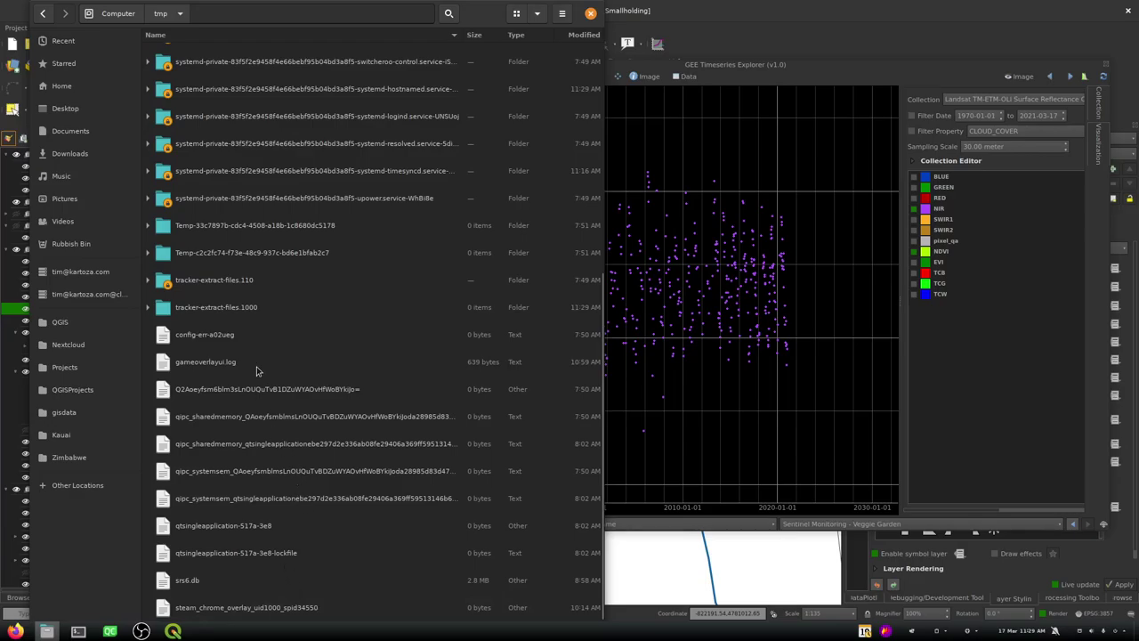
pyautogui.scroll(2, 256, 371)
pyautogui.scroll(1, 256, 371)
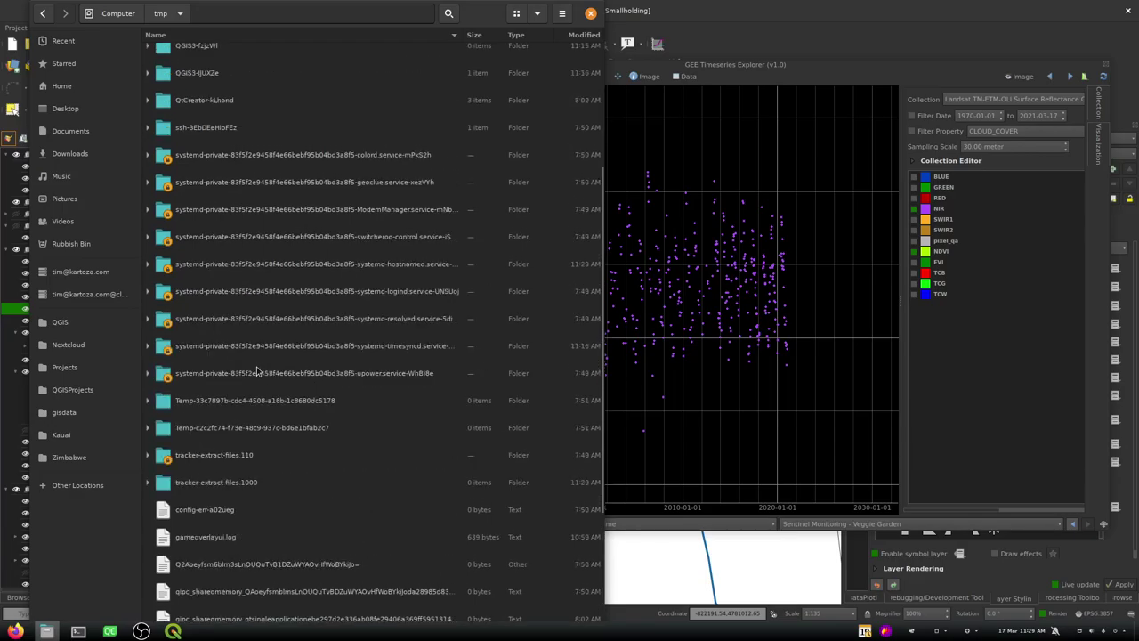
pyautogui.click(999, 302)
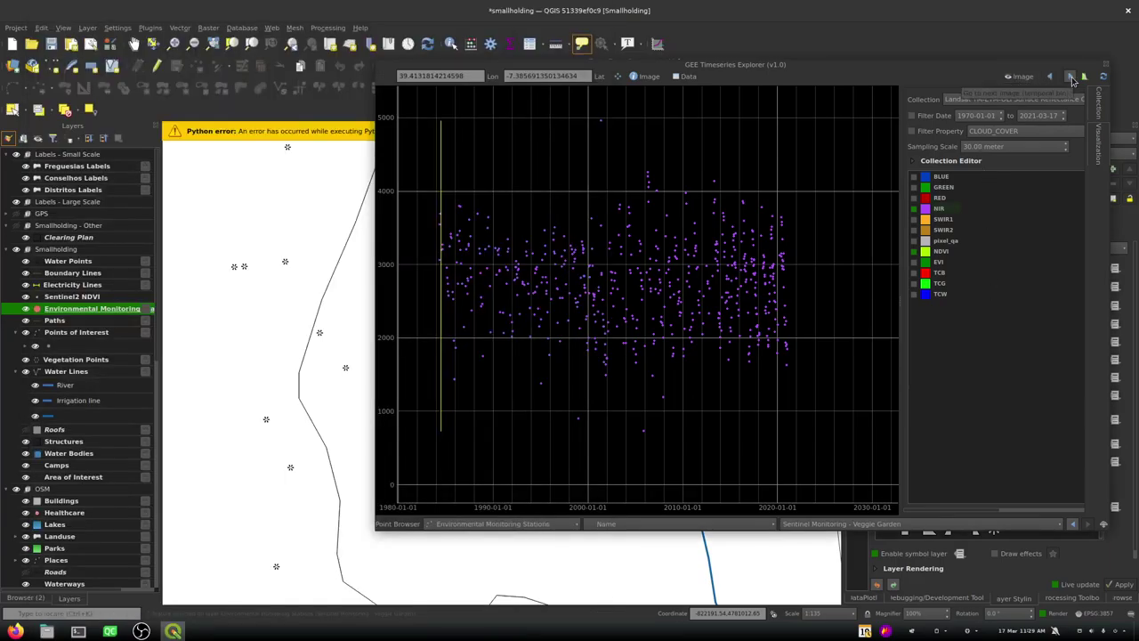
# Open the temporal profile data, copy all of its records, and paste them into a new gedit document
pyautogui.click(683, 77)
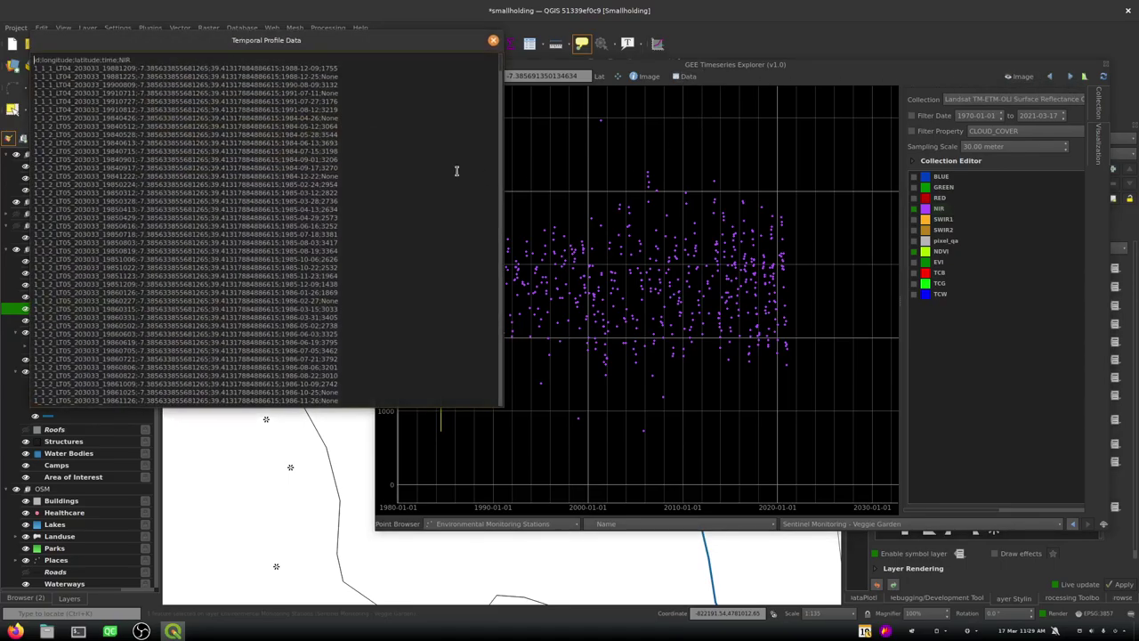
pyautogui.hotkey('ctrl', 'a')
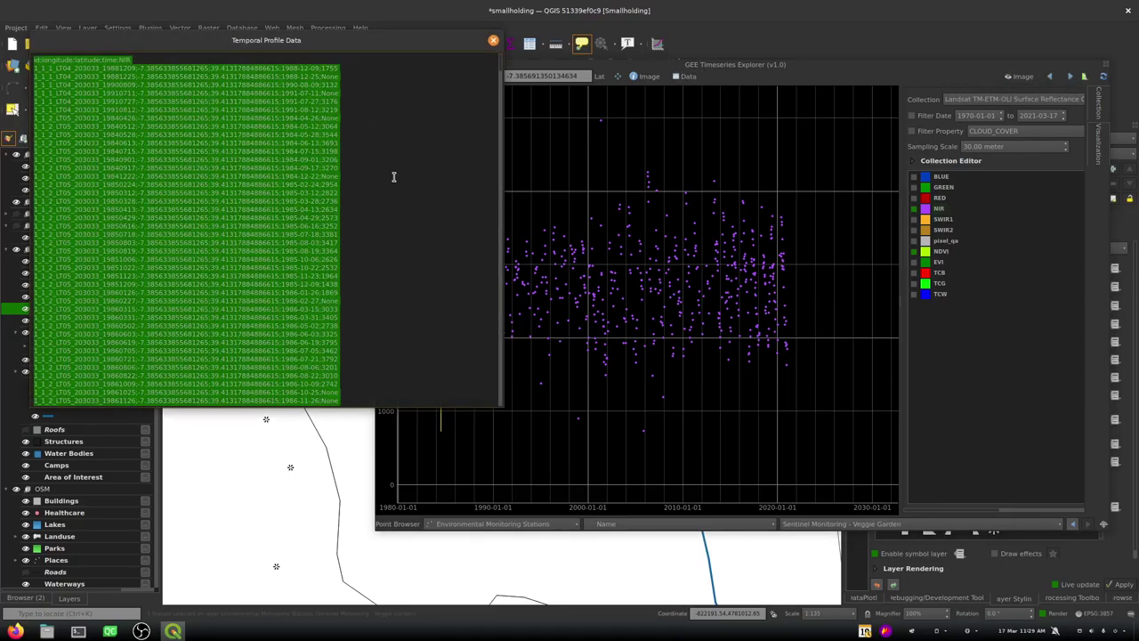
pyautogui.press('super')
pyautogui.write('gedit')
pyautogui.press('Return')
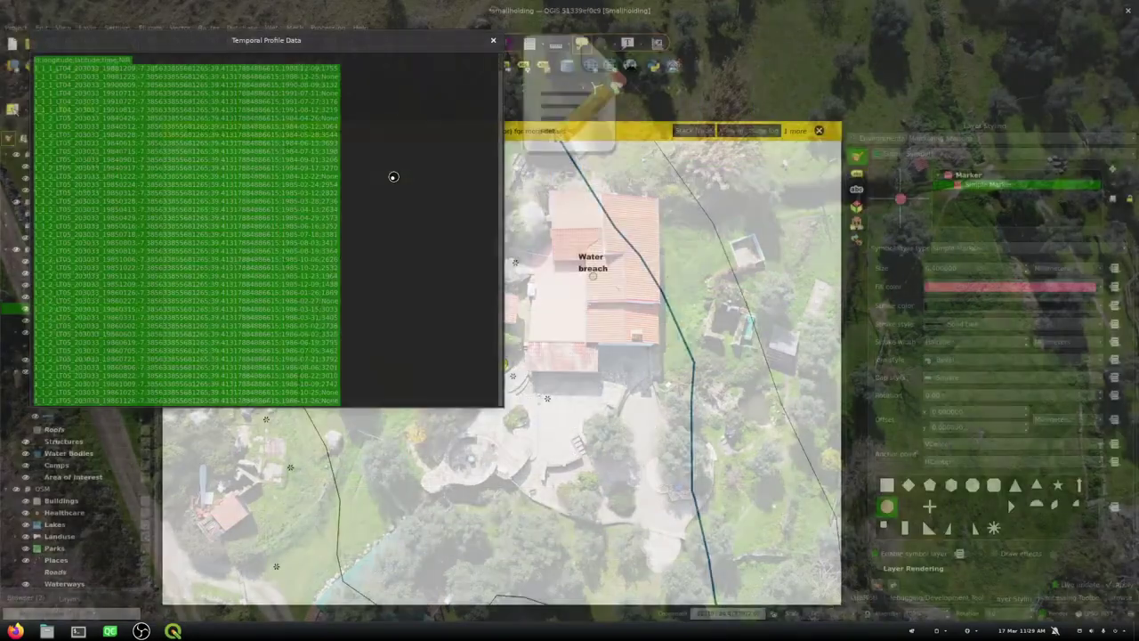
pyautogui.hotkey('ctrl', 'v')
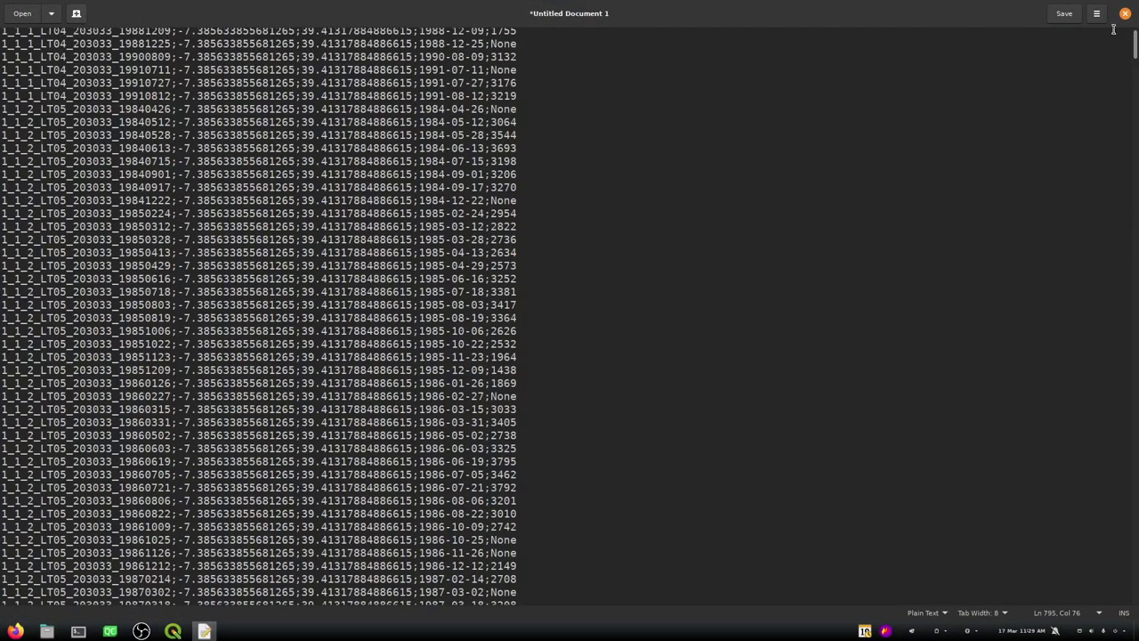
# Start saving the pasted profile data document and browse to the Maceira folder inside gisdata
pyautogui.click(1064, 13)
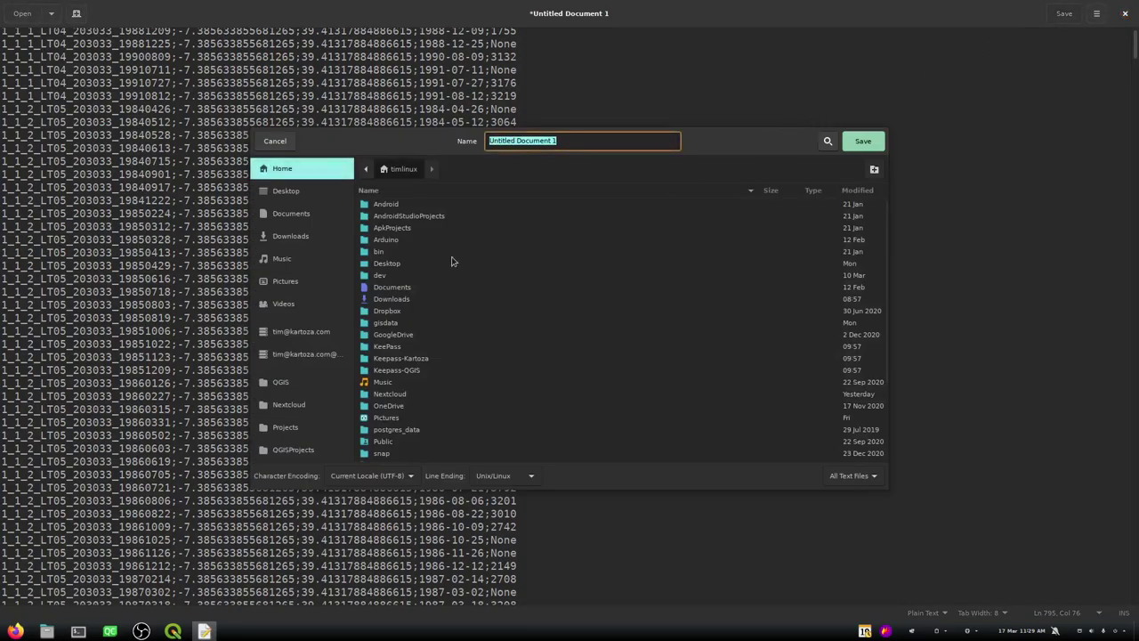
pyautogui.click(293, 237)
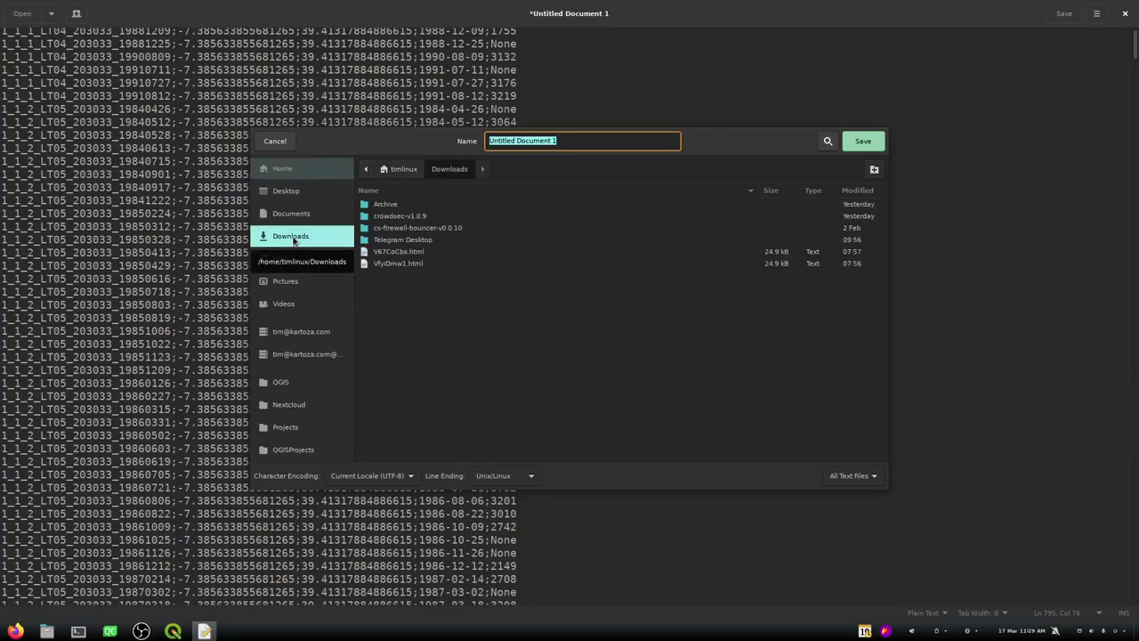
pyautogui.click(403, 169)
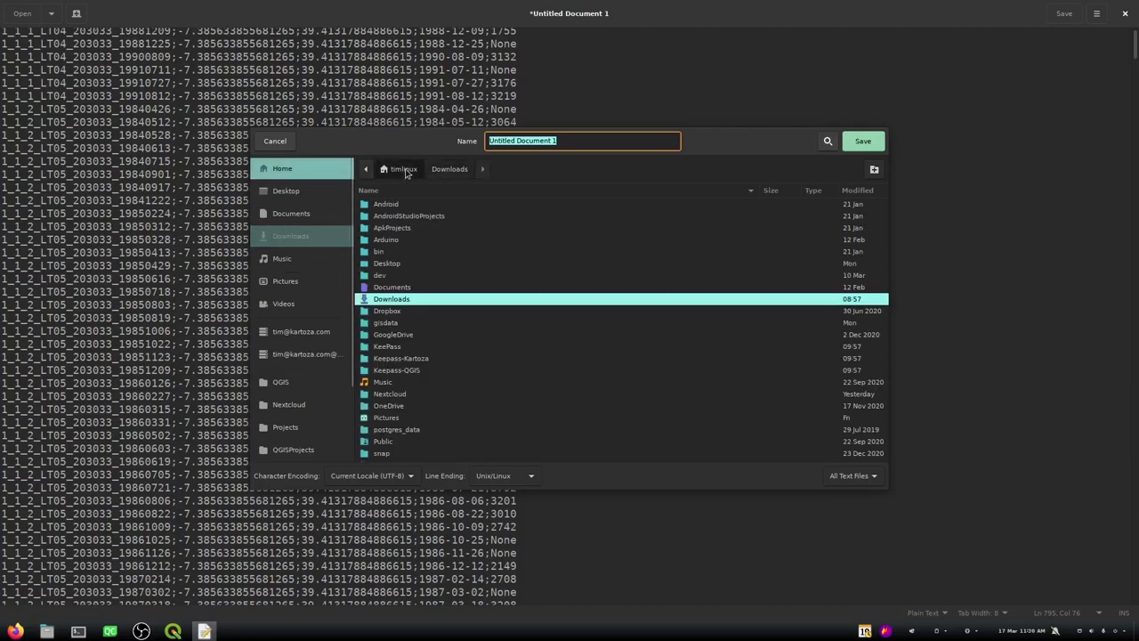
pyautogui.scroll(-1, 292, 415)
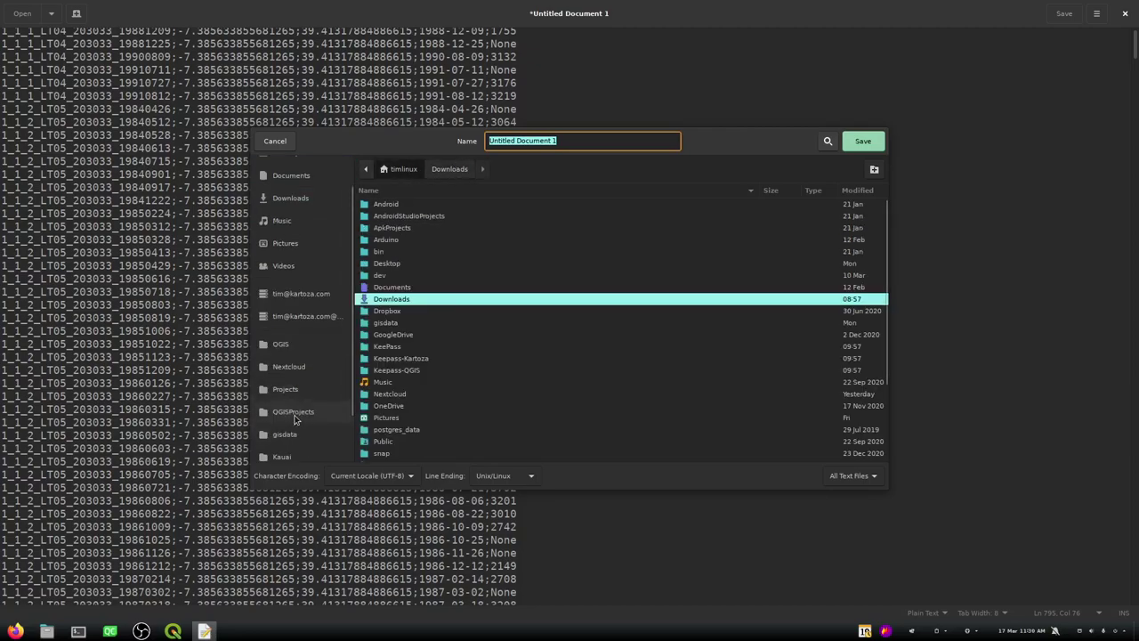
pyautogui.click(294, 434)
pyautogui.scroll(-4, 491, 280)
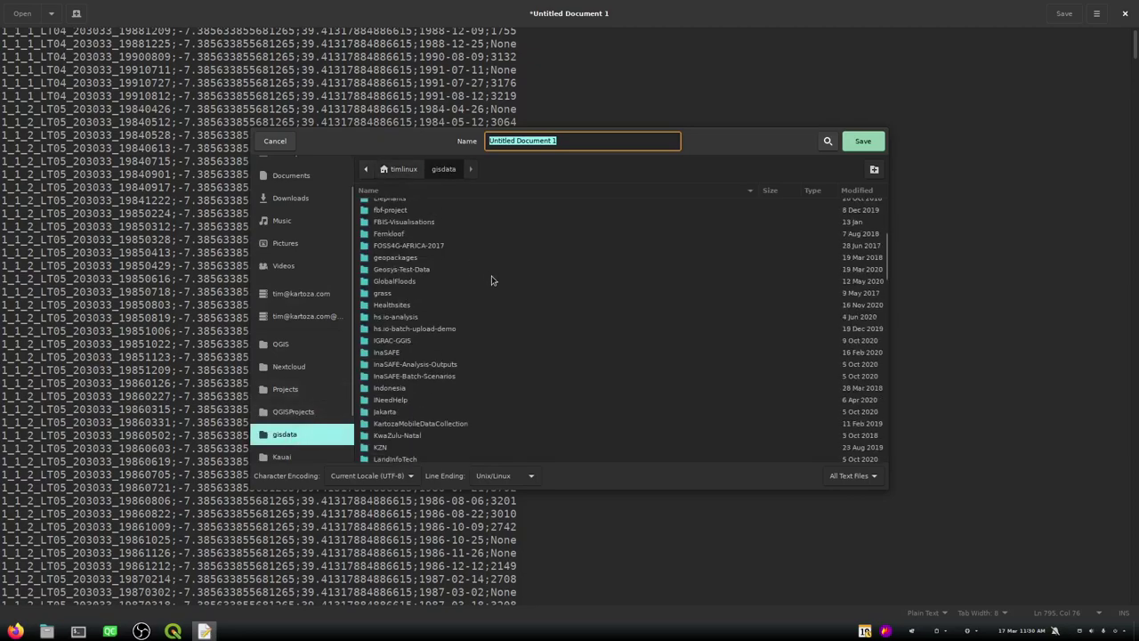
pyautogui.scroll(-5, 491, 280)
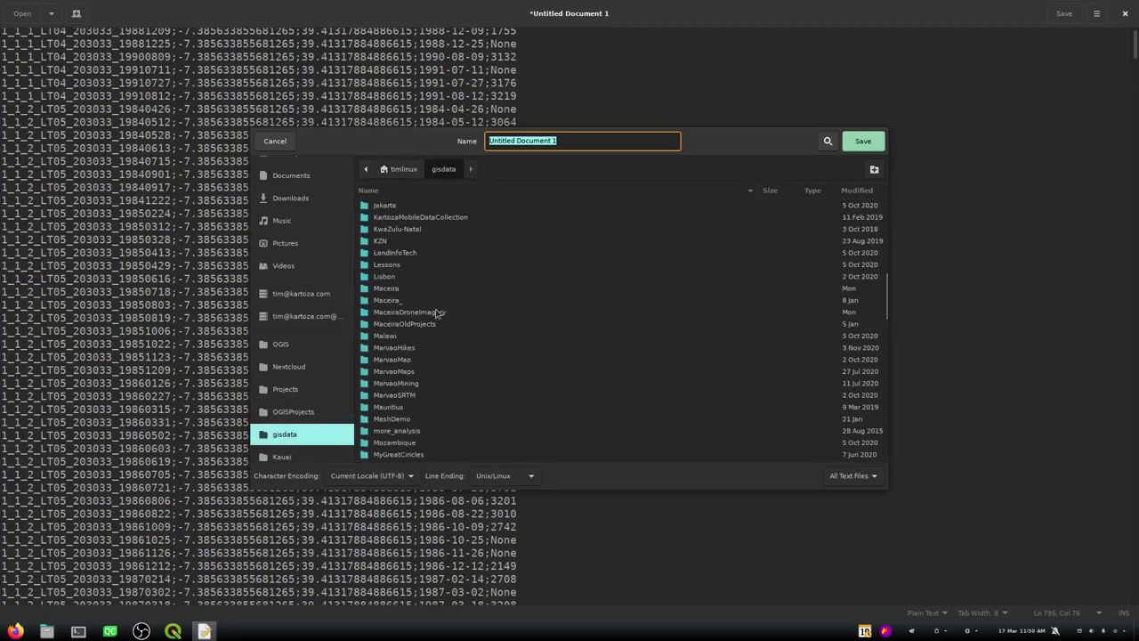
pyautogui.click(385, 289)
pyautogui.doubleClick(384, 290)
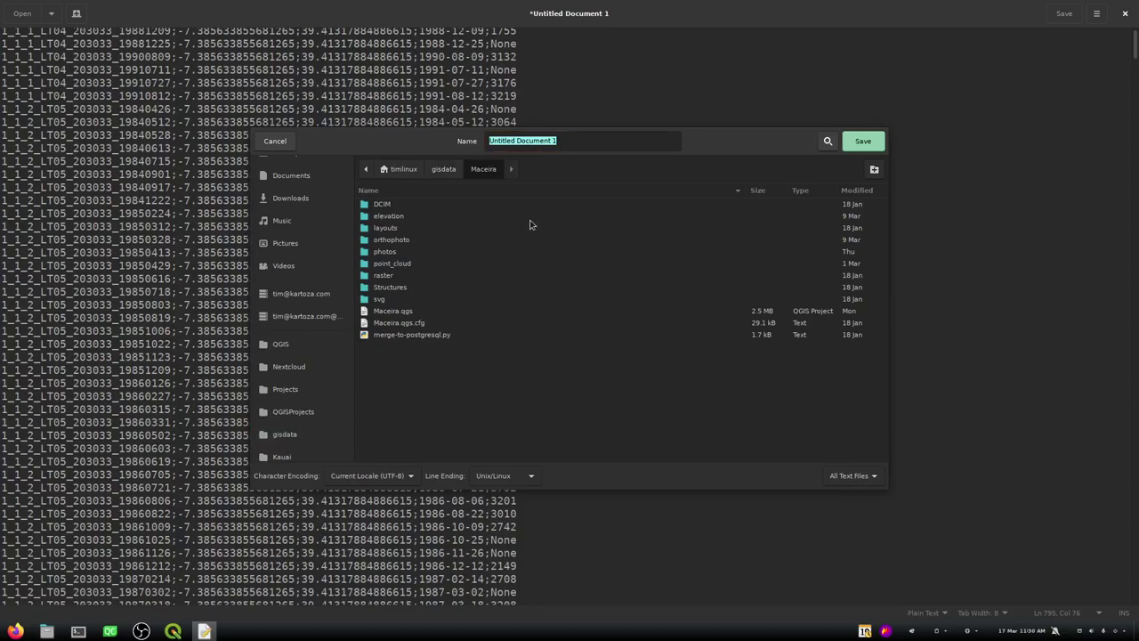
# Create a new folder named remote_sensing inside the Maceira folder
pyautogui.click(873, 171)
pyautogui.write('remote')
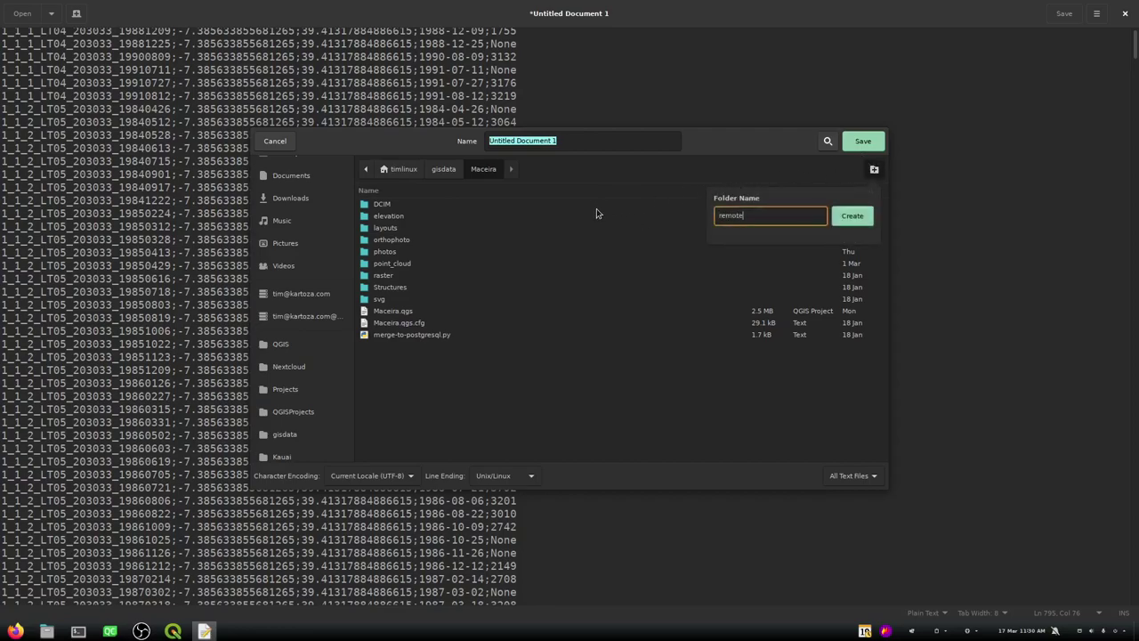
pyautogui.write('_sensing')
pyautogui.press('Return')
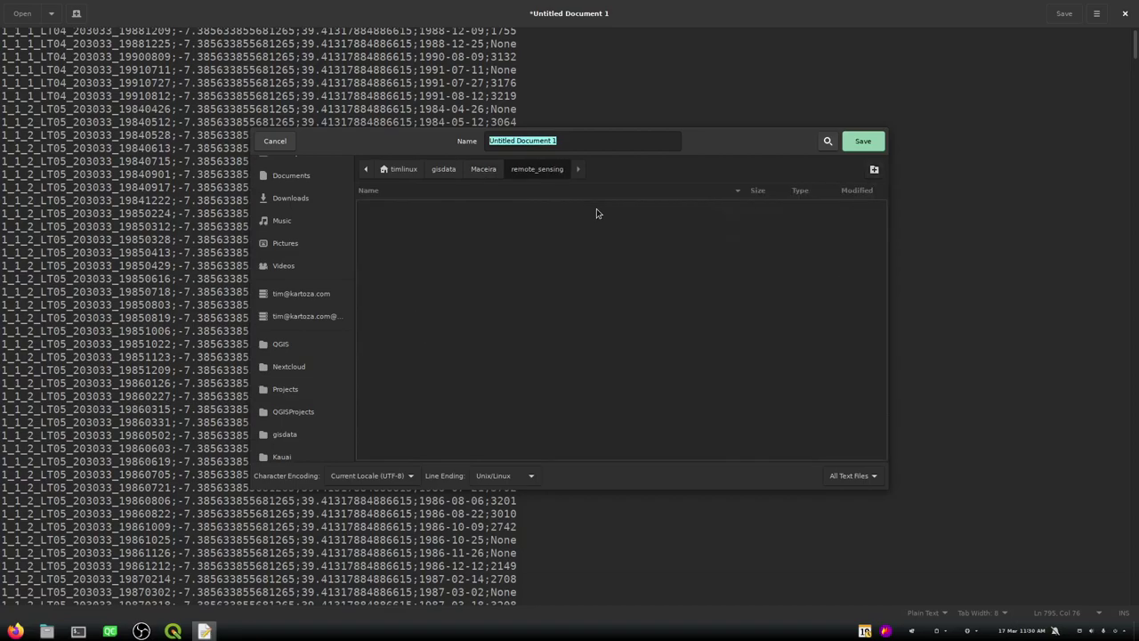
# Save the document as landsat_ndvi_veggie_garden.txt in the remote_sensing folder
pyautogui.doubleClick(567, 139)
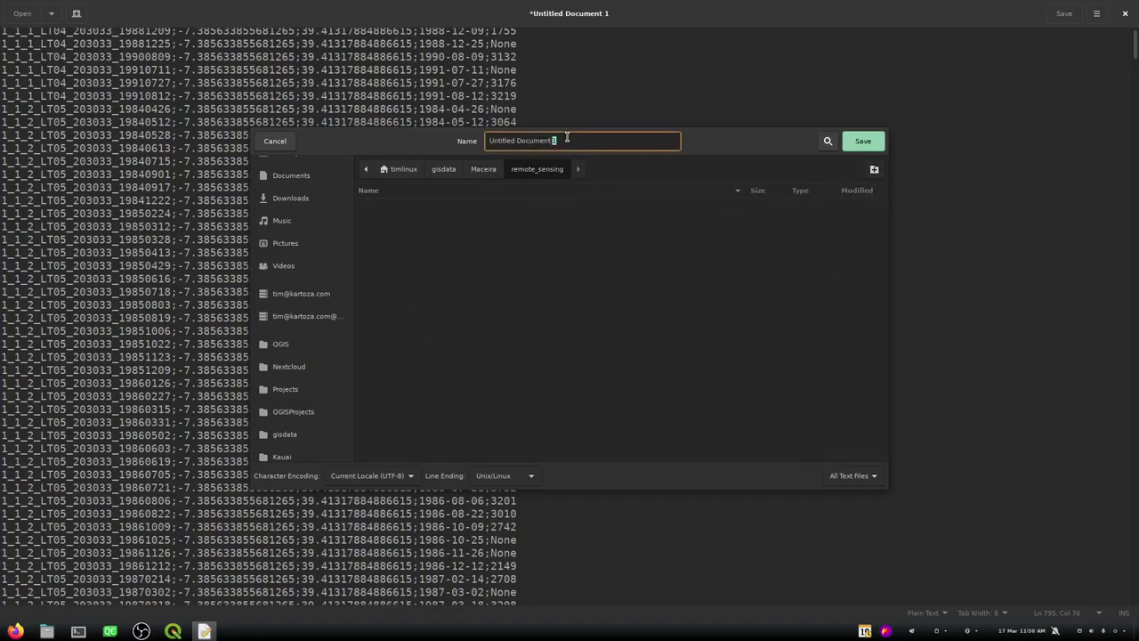
pyautogui.click(567, 139)
pyautogui.write('land')
pyautogui.press('Return')
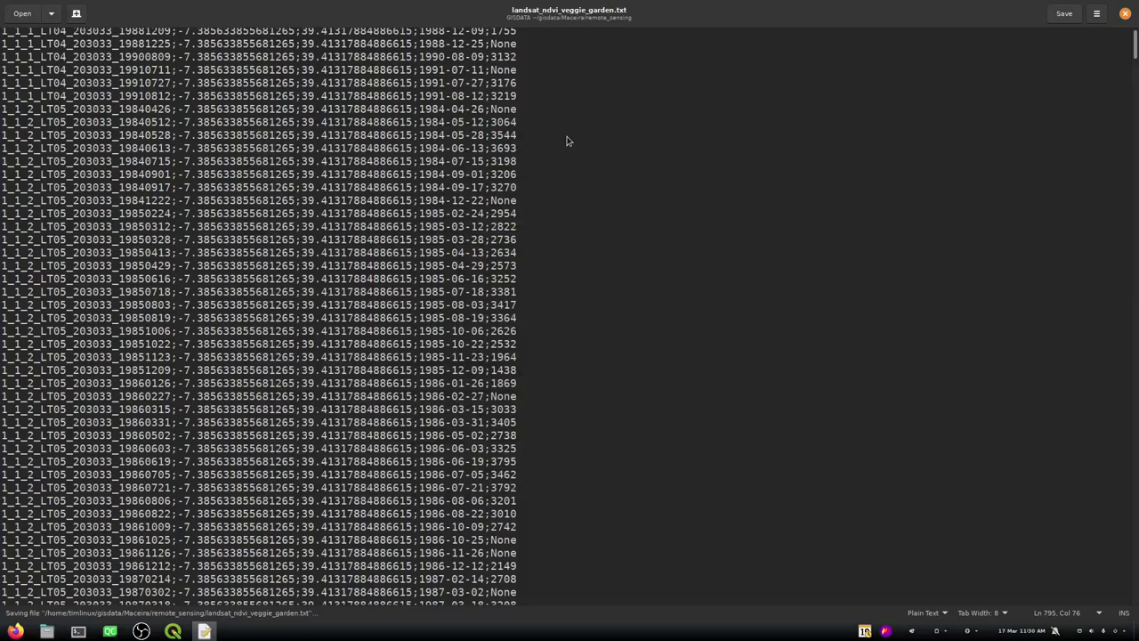
# Switch from the text editor back to QGIS with the GEE Timeseries Explorer plot in view
pyautogui.hotkey('alt', 'Tab')
pyautogui.hotkey('alt', 'Tab')
pyautogui.hotkey('alt', 'Tab')
pyautogui.press('Tab')
pyautogui.click(403, 298)
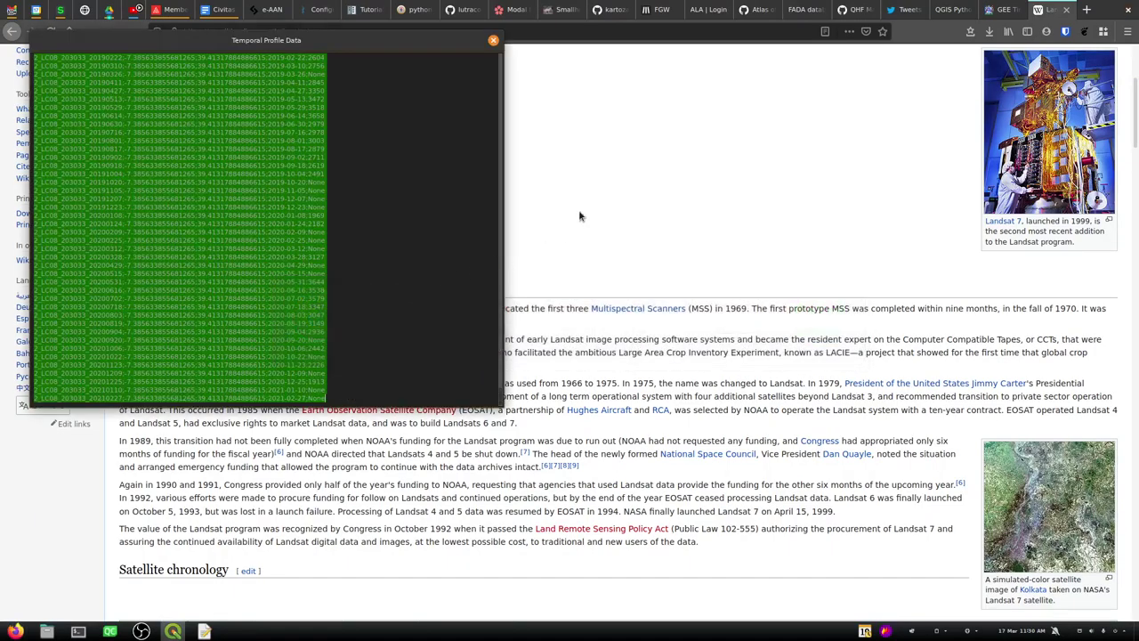
pyautogui.hotkey('alt', 'Tab')
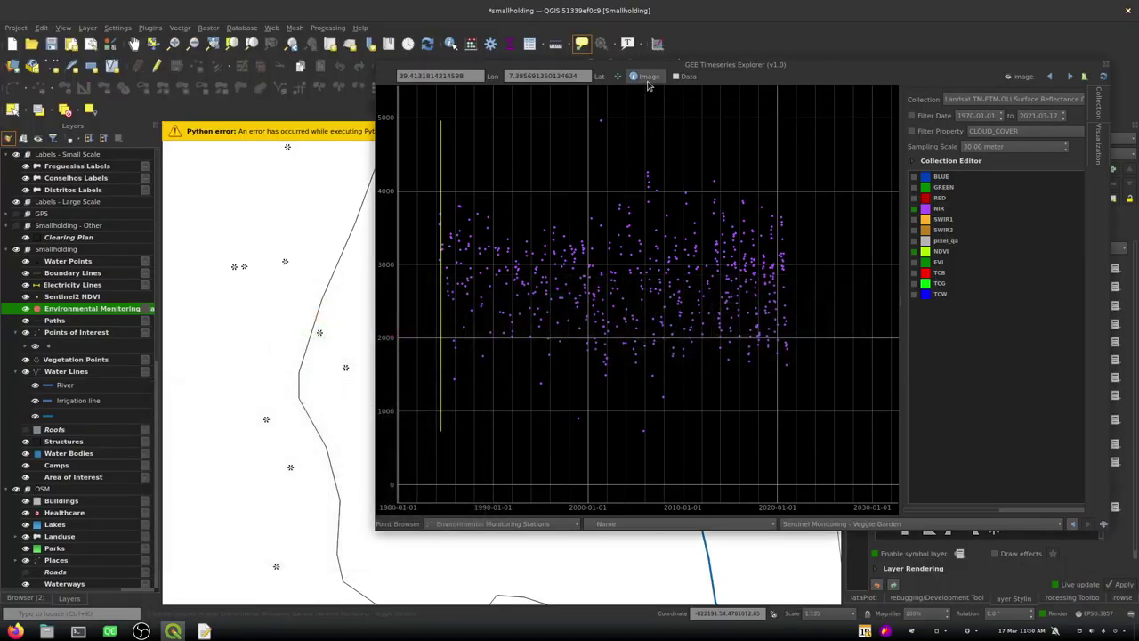
# Examine the acquisition date in the image metadata of the selected observation and of another one around 1987
pyautogui.click(648, 82)
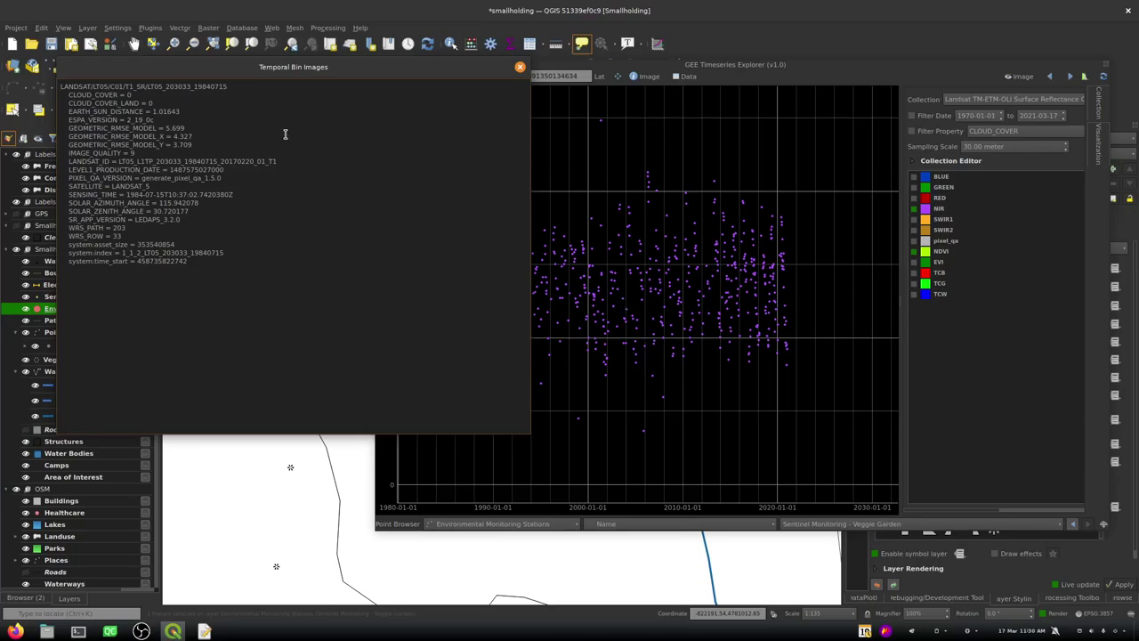
pyautogui.moveTo(210, 87); pyautogui.dragTo(197, 86)
pyautogui.click(195, 92)
pyautogui.click(519, 65)
pyautogui.click(472, 283)
pyautogui.moveTo(194, 86); pyautogui.dragTo(212, 86)
pyautogui.click(521, 68)
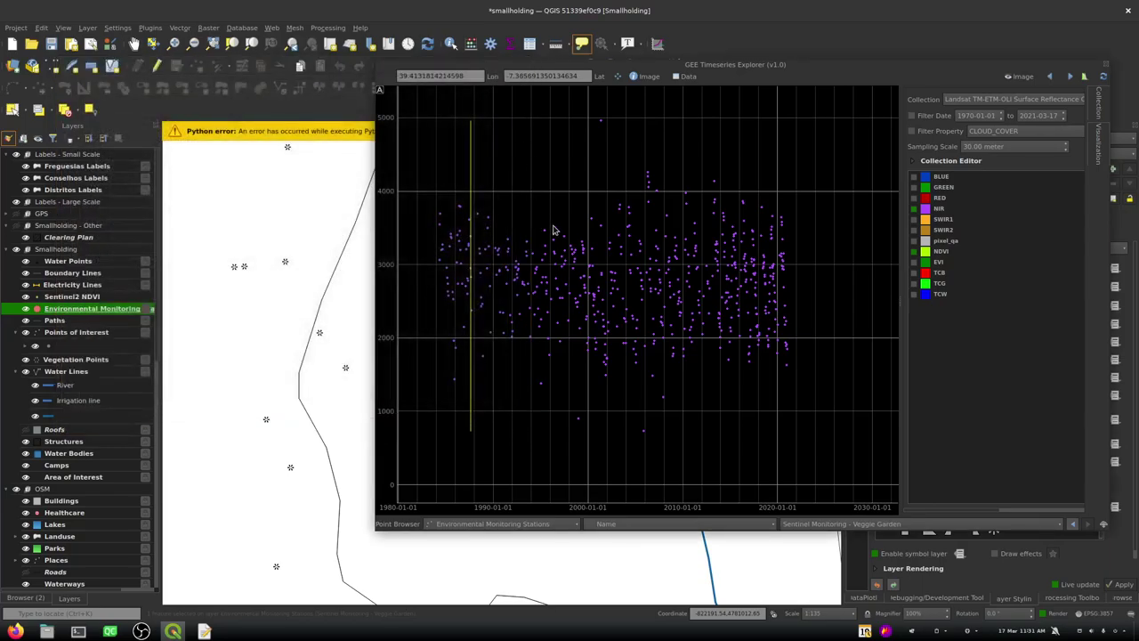
# Select the highest outlier in the plot, around 2001, and examine its image metadata, including the acquisition date
pyautogui.click(601, 125)
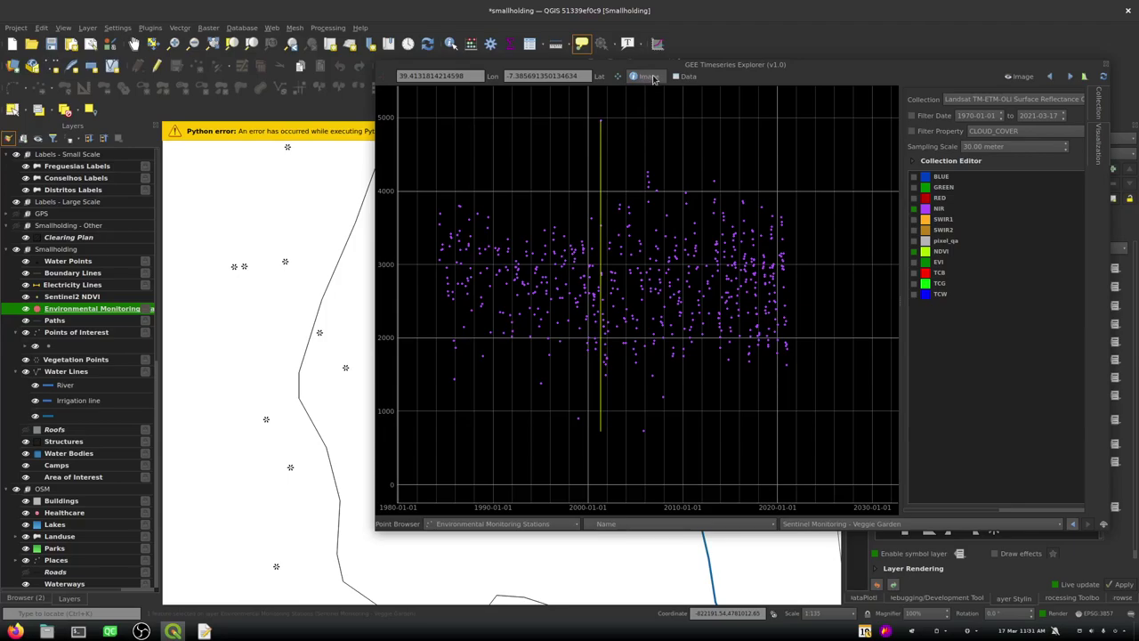
pyautogui.click(647, 77)
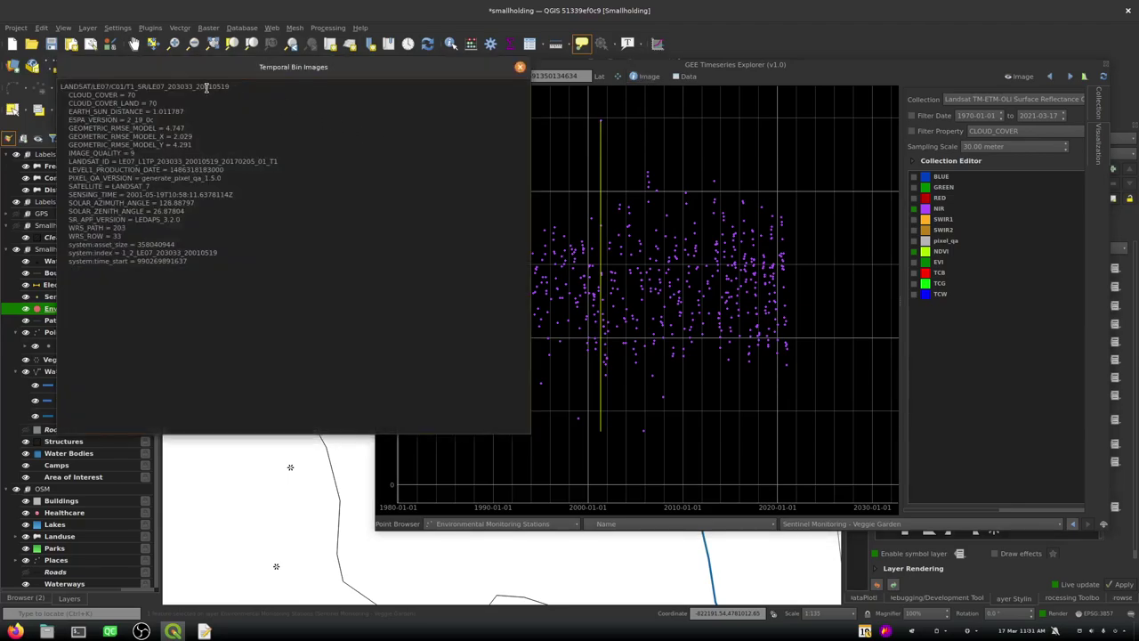
pyautogui.moveTo(201, 86); pyautogui.dragTo(210, 87)
pyautogui.click(254, 108)
pyautogui.click(520, 67)
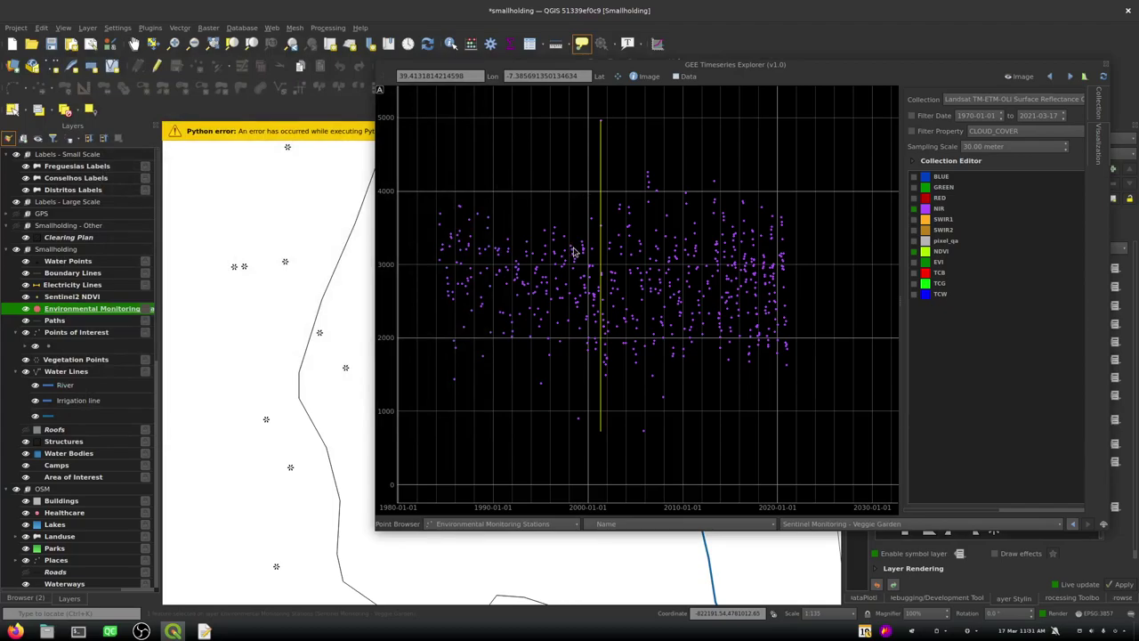
# Select the lowest outlier in the plot, around 2005, and read its image metadata
pyautogui.click(646, 433)
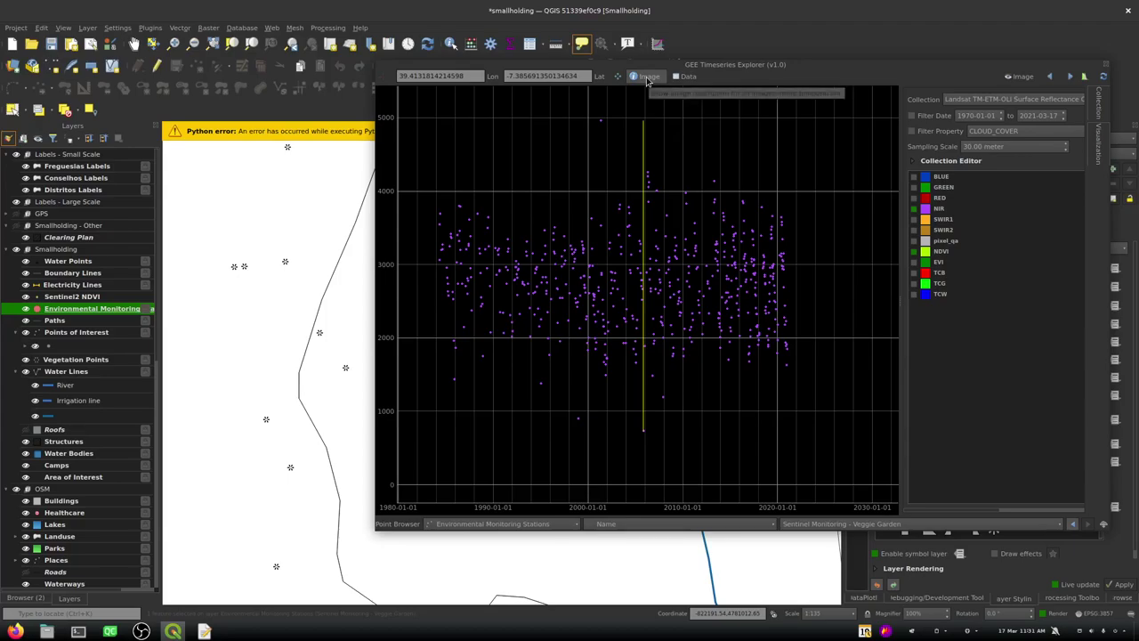
pyautogui.click(647, 78)
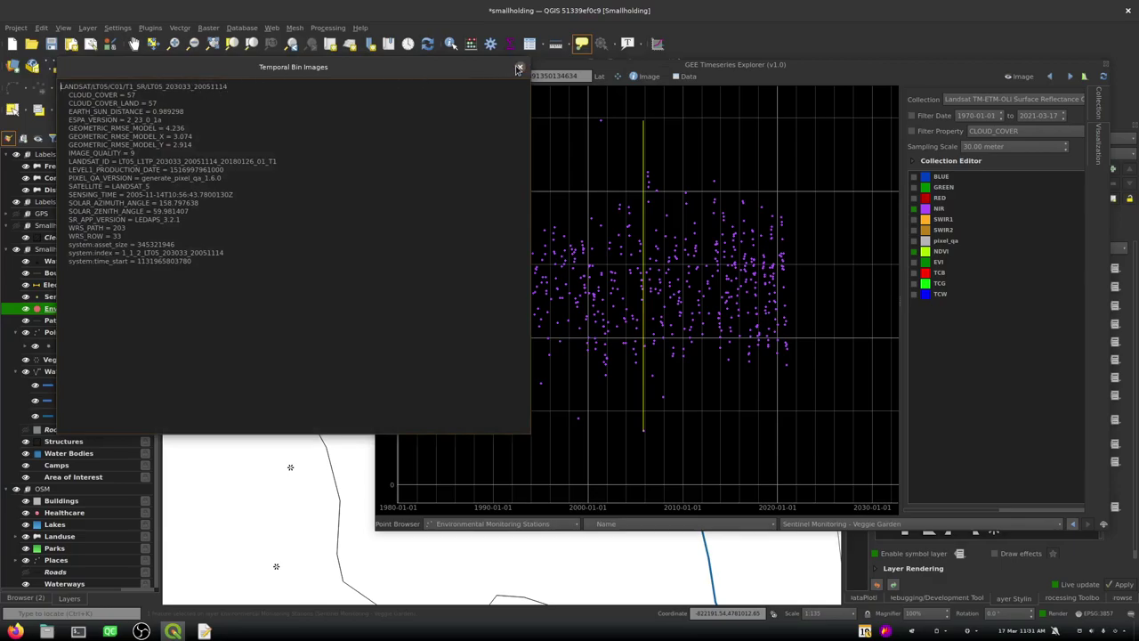
pyautogui.click(519, 69)
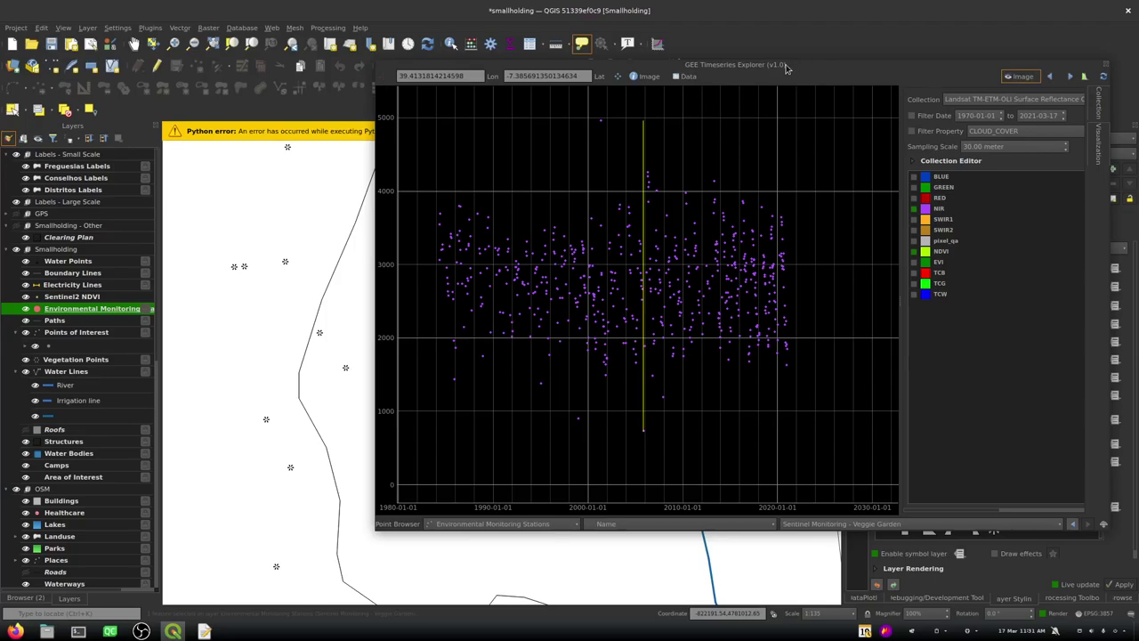
# Move the GEE Timeseries Explorer window off the map canvas and dismiss the Python error messages
pyautogui.moveTo(793, 71); pyautogui.dragTo(1138, 48)
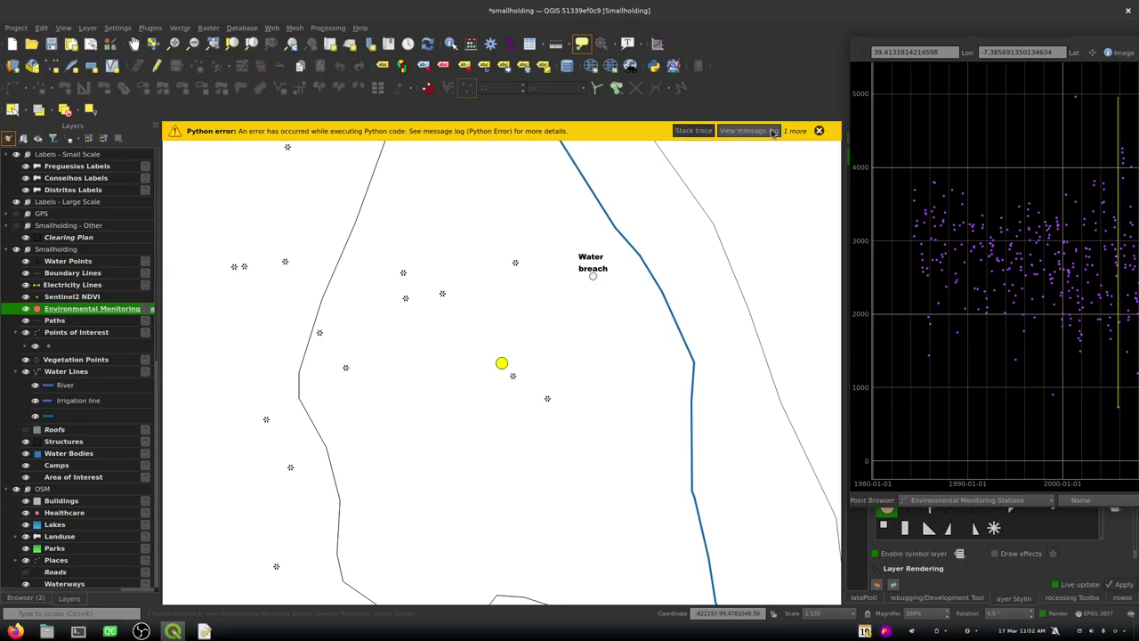
pyautogui.click(819, 131)
pyautogui.click(819, 130)
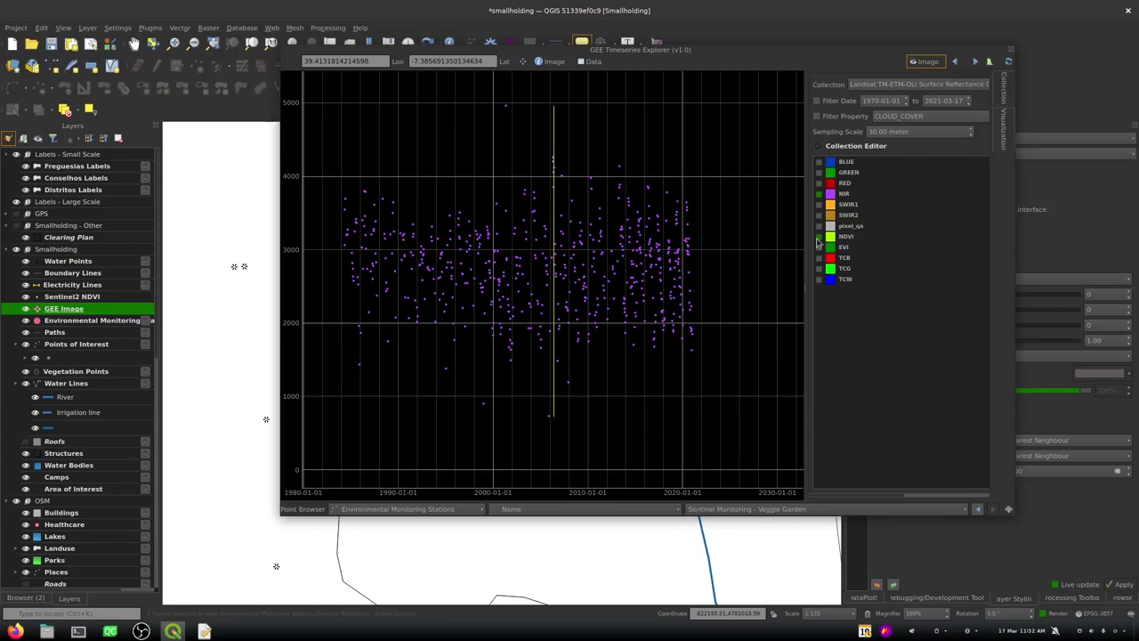
# Turn on the image display for an observation around 2008 and examine the GEE Image on the map at a smaller scale
pyautogui.click(923, 64)
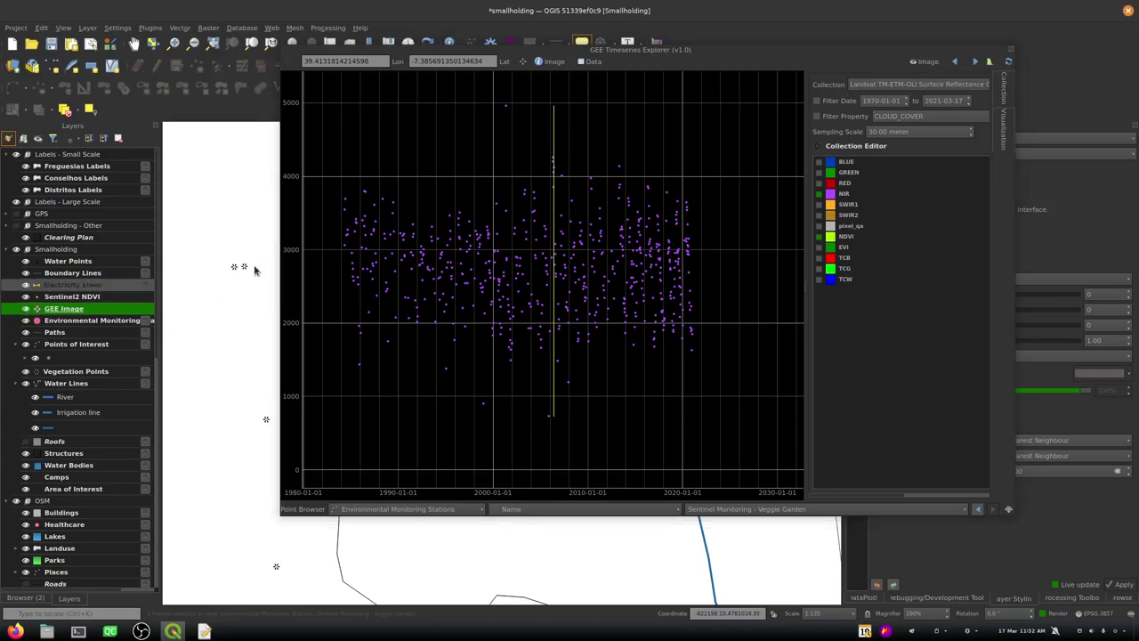
pyautogui.click(923, 64)
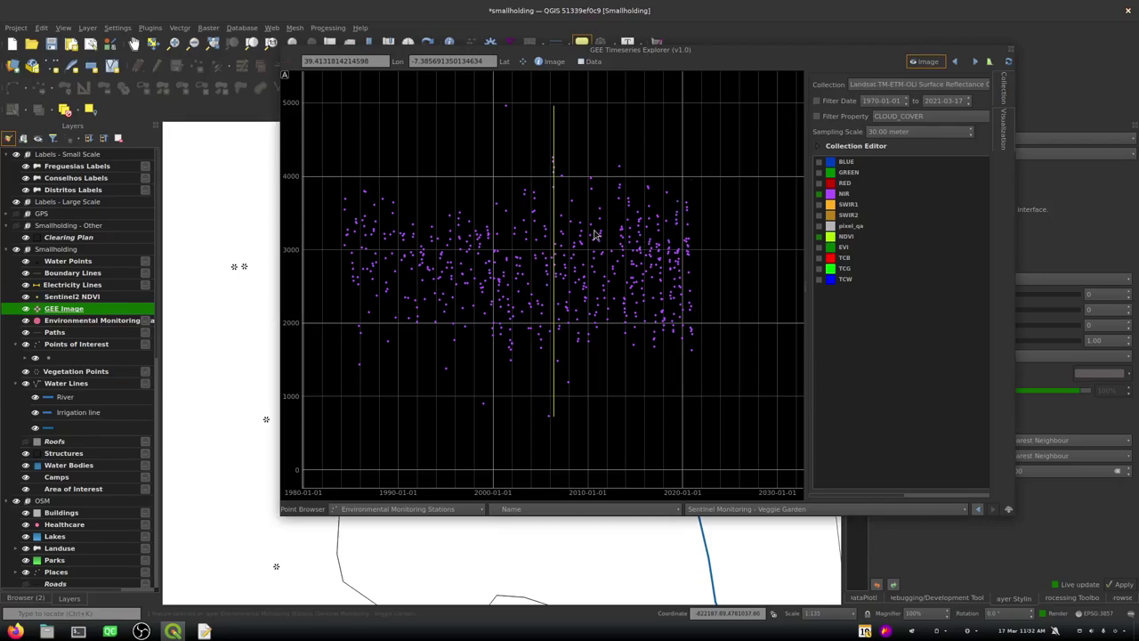
pyautogui.click(574, 250)
pyautogui.moveTo(712, 55); pyautogui.dragTo(1138, 68)
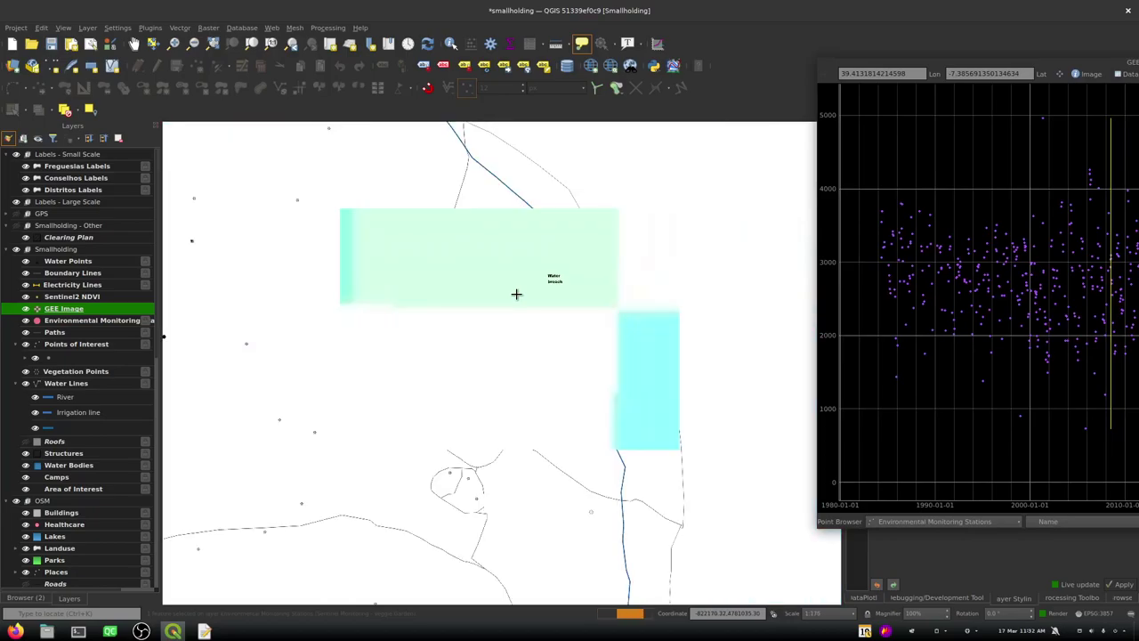
pyautogui.scroll(-3, 516, 294)
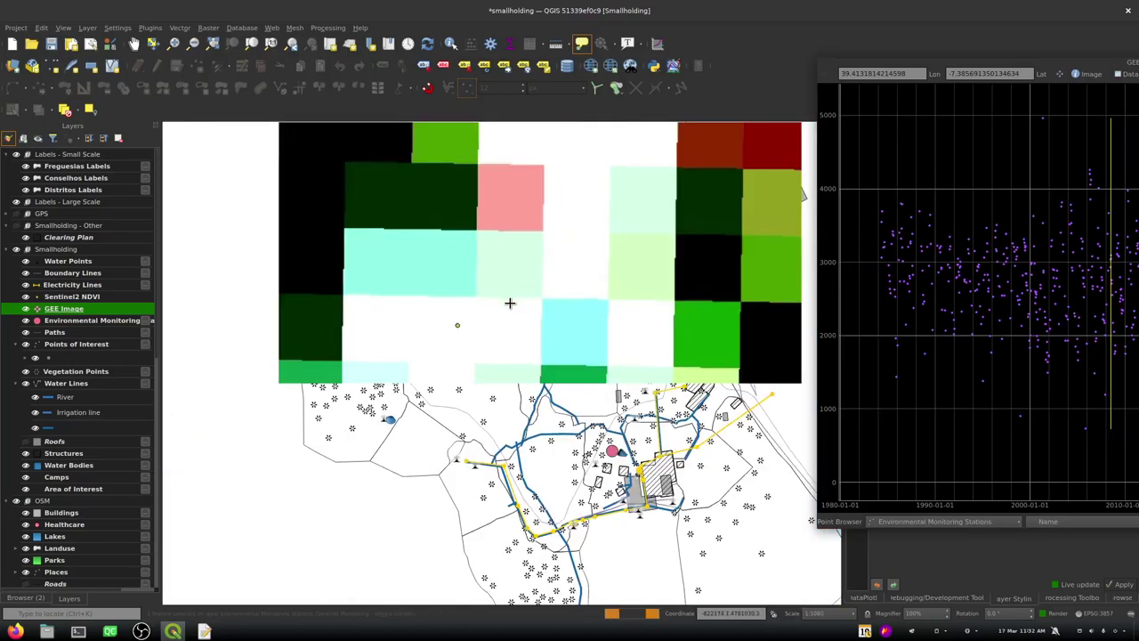
pyautogui.scroll(-3, 510, 303)
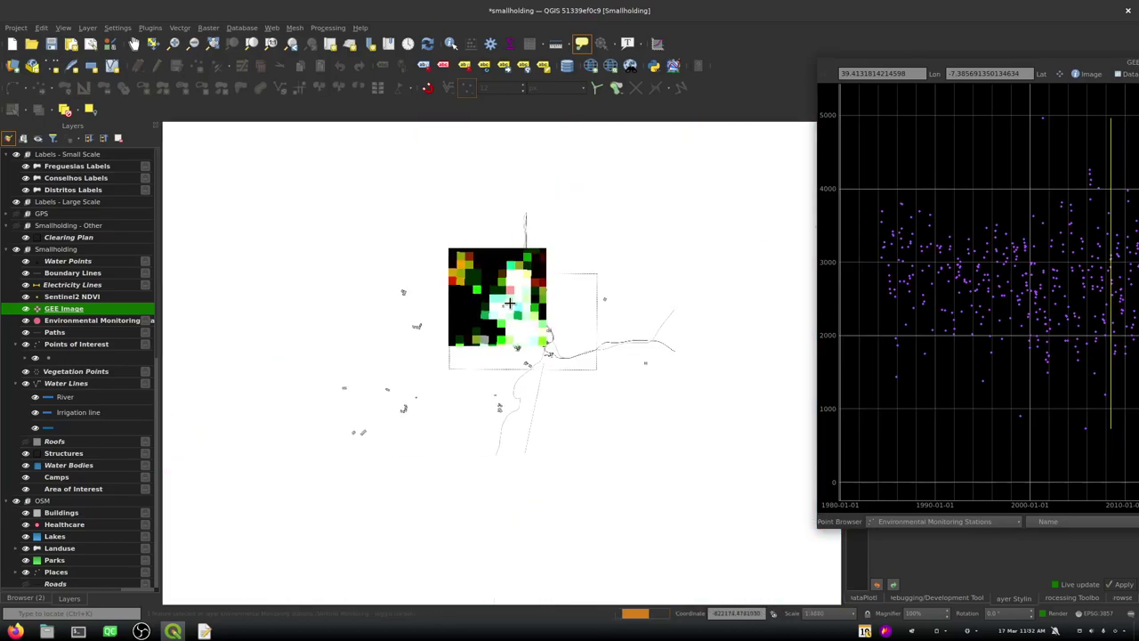
pyautogui.scroll(1, 509, 306)
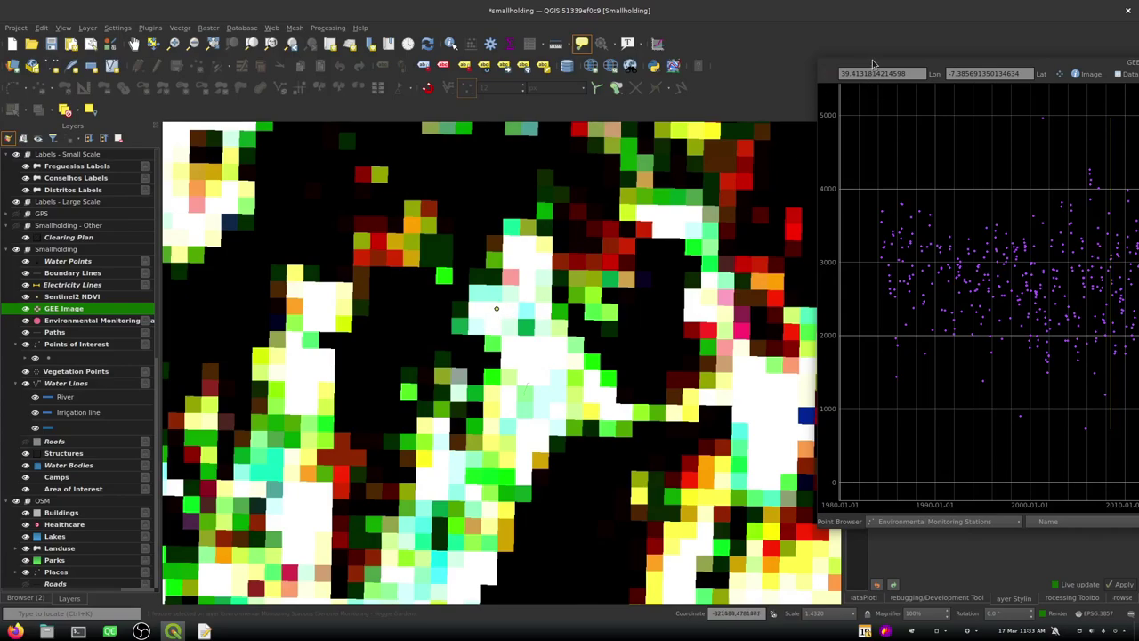
# Bring the GEE Timeseries Explorer window back and review the available satellite collections without changing the selection
pyautogui.moveTo(872, 64); pyautogui.dragTo(388, 105)
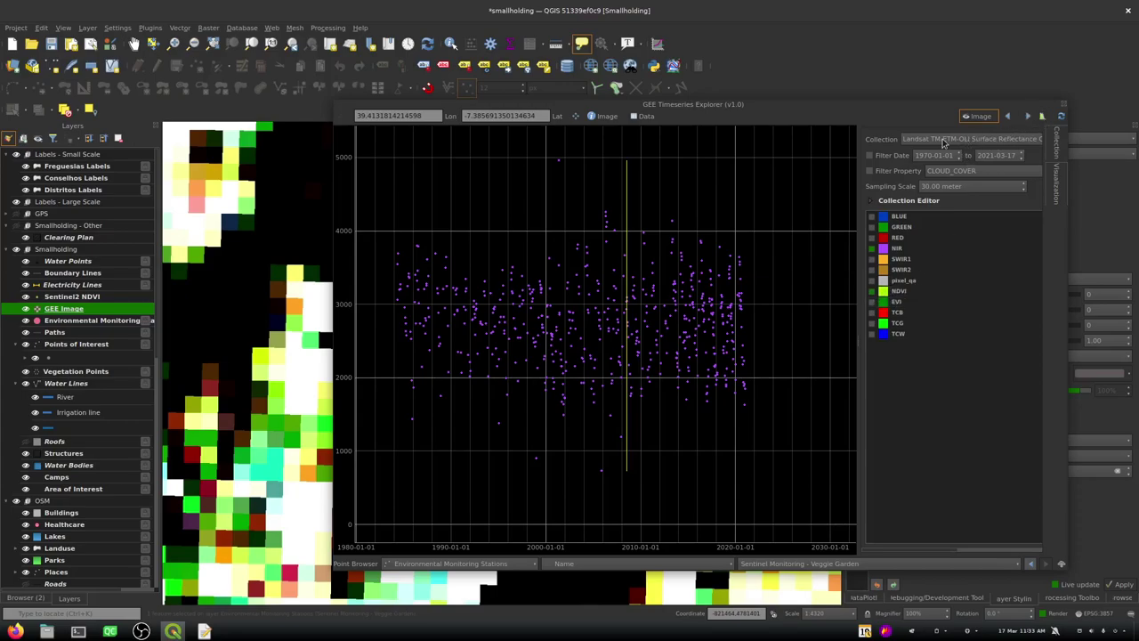
pyautogui.click(946, 140)
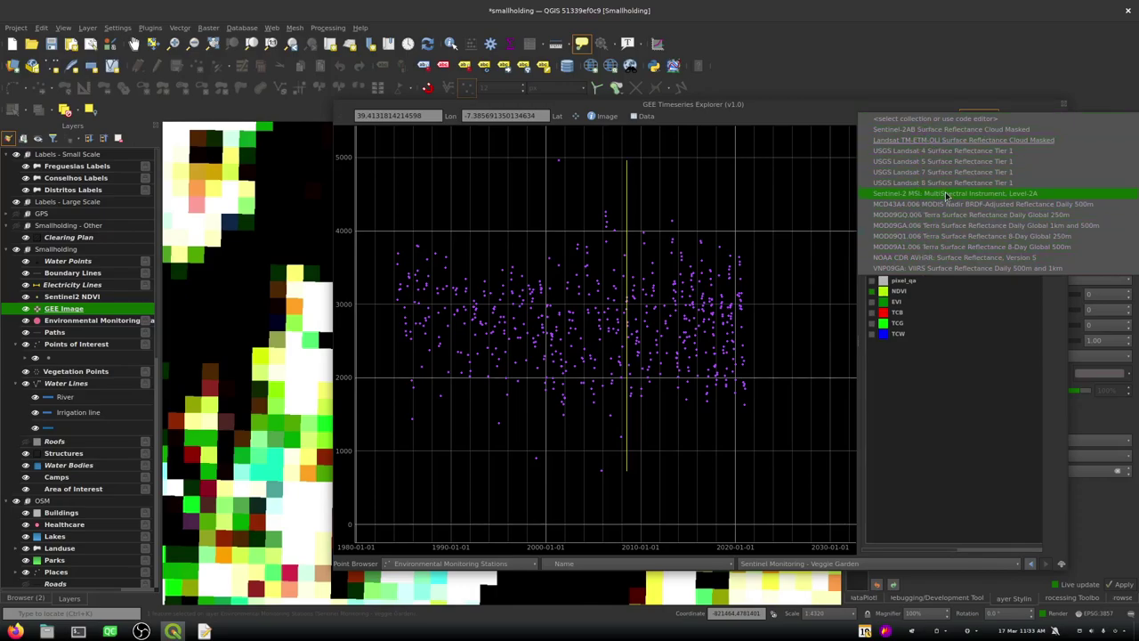
pyautogui.click(913, 59)
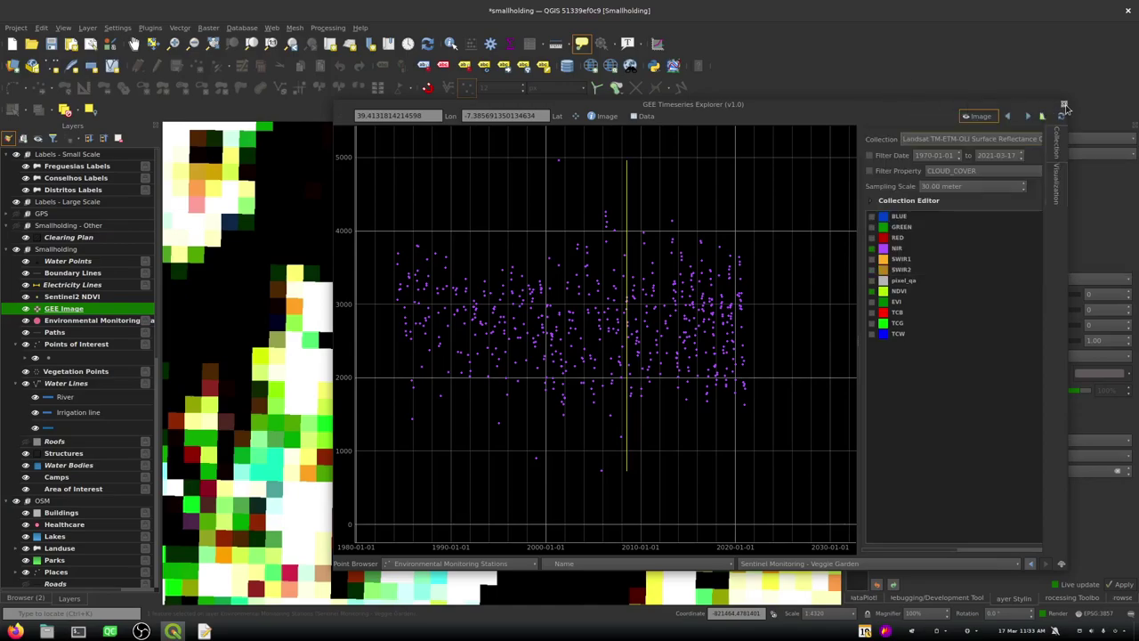
# Close the GEE Timeseries Explorer window and hide the GEE Image layer
pyautogui.click(1065, 105)
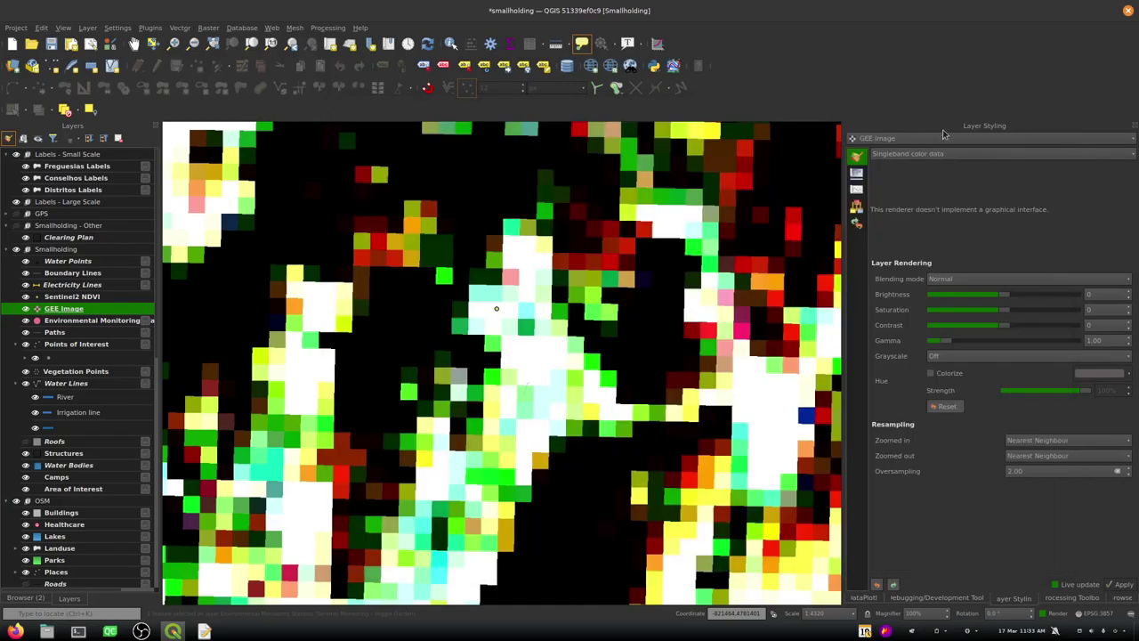
pyautogui.click(26, 309)
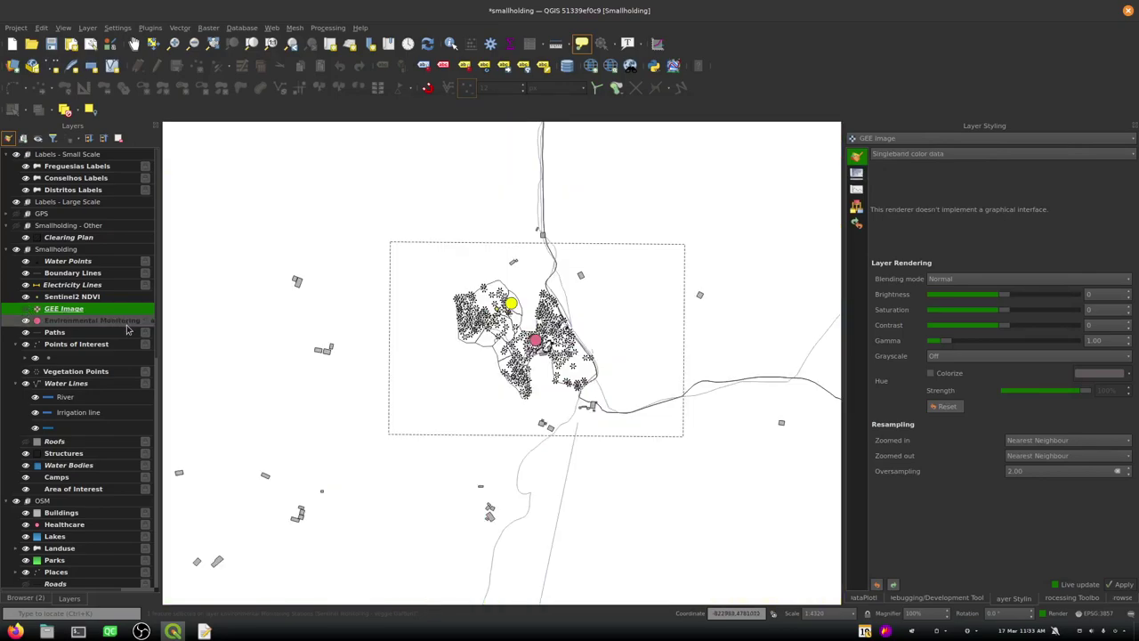
# Choose landsat_ndvi_veggie_garden.txt from gisdata/Maceira/remote_sensing as the source file for a new delimited text layer
pyautogui.click(93, 28)
pyautogui.moveTo(127, 36)
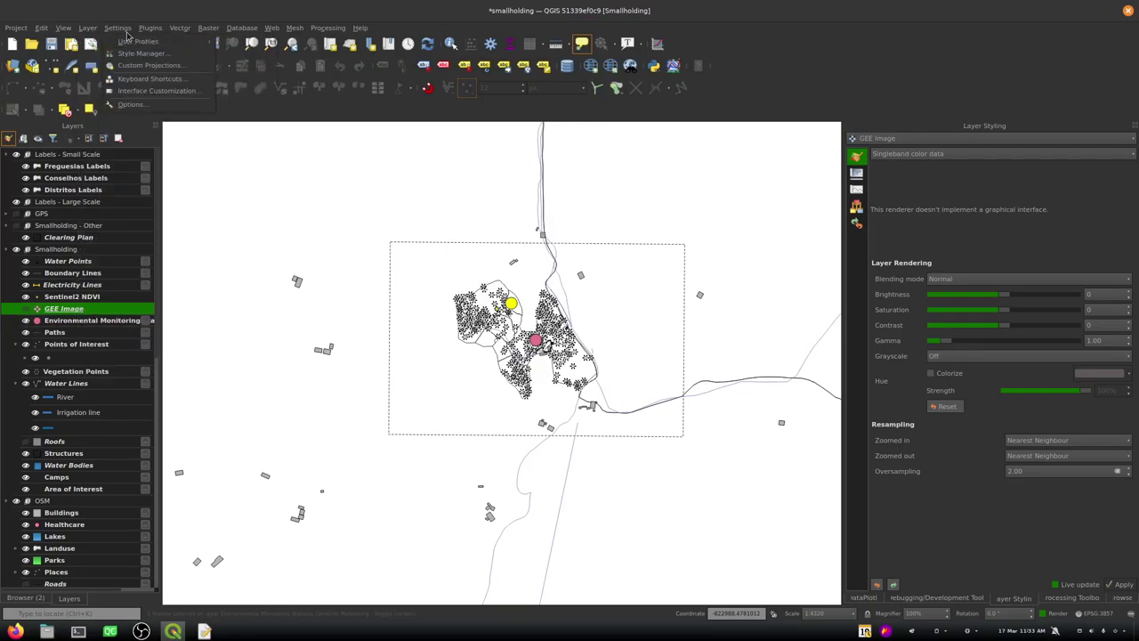
pyautogui.moveTo(82, 32)
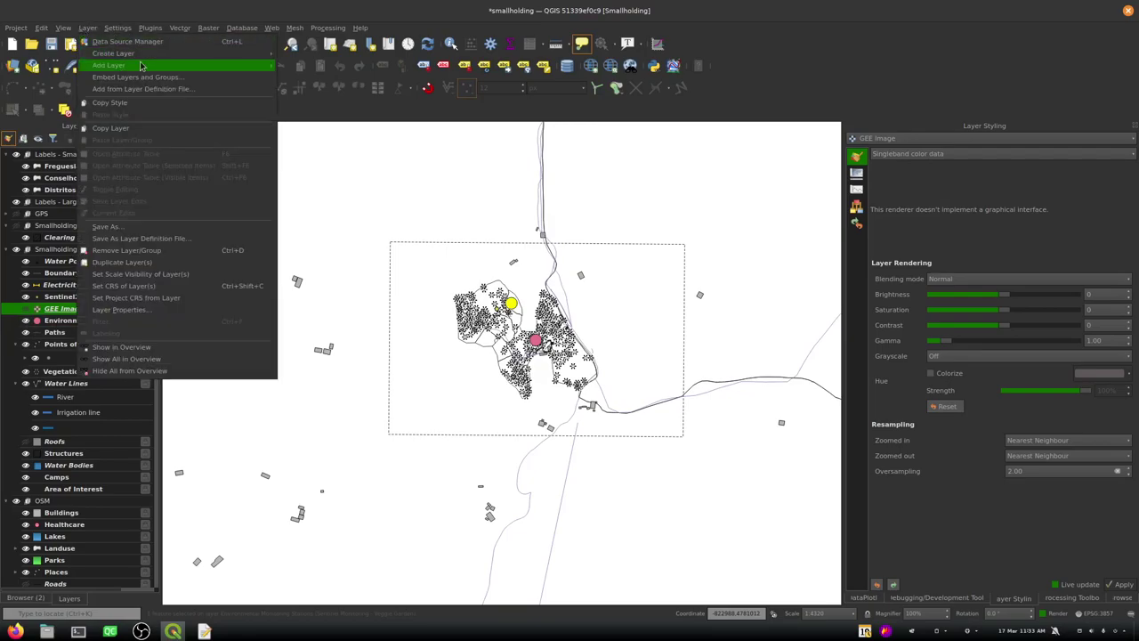
pyautogui.moveTo(209, 67)
pyautogui.click(313, 104)
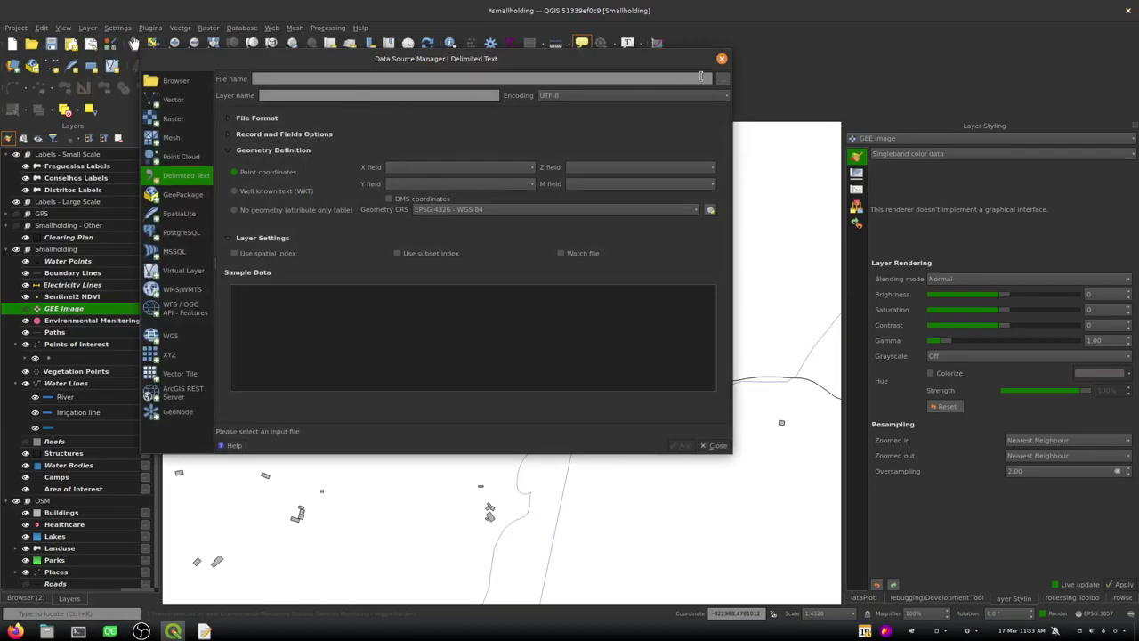
pyautogui.click(720, 79)
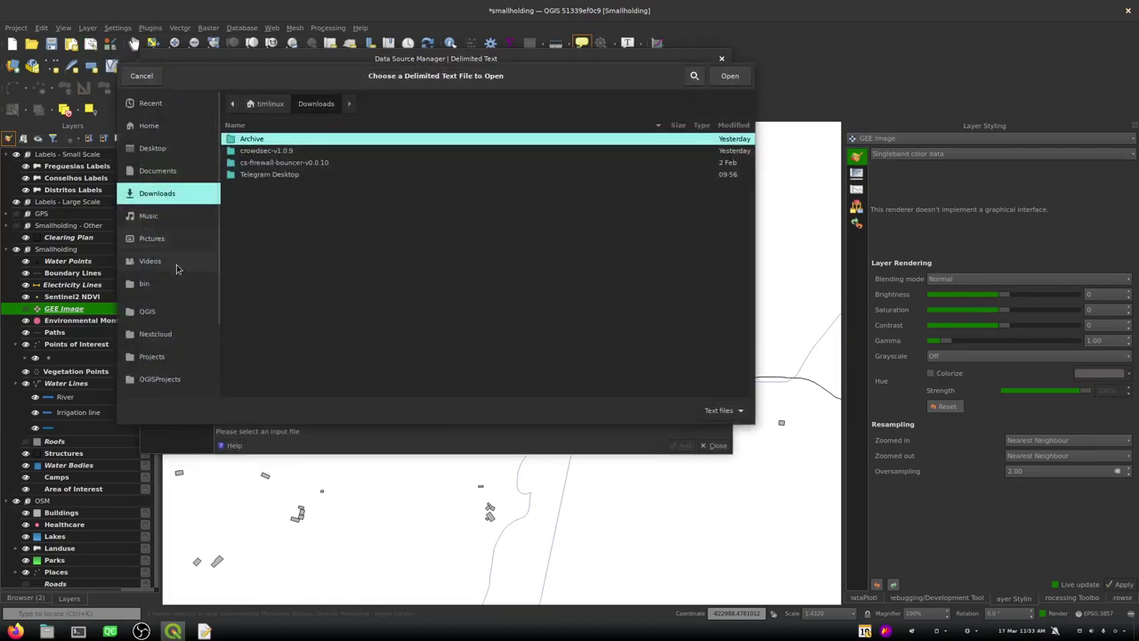
pyautogui.click(156, 356)
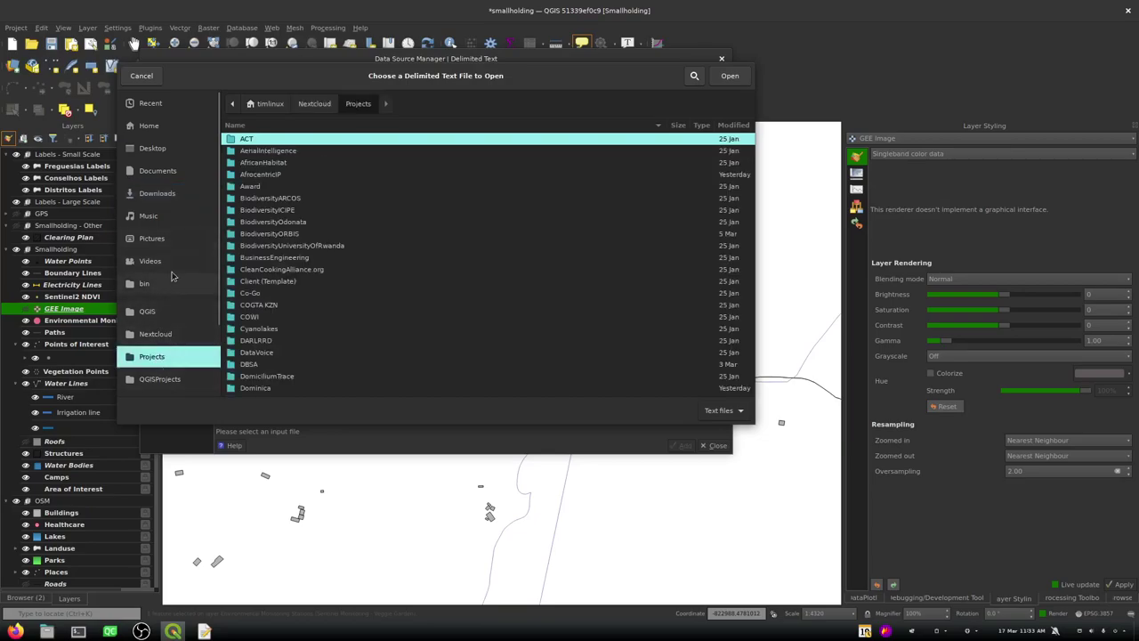
pyautogui.click(279, 104)
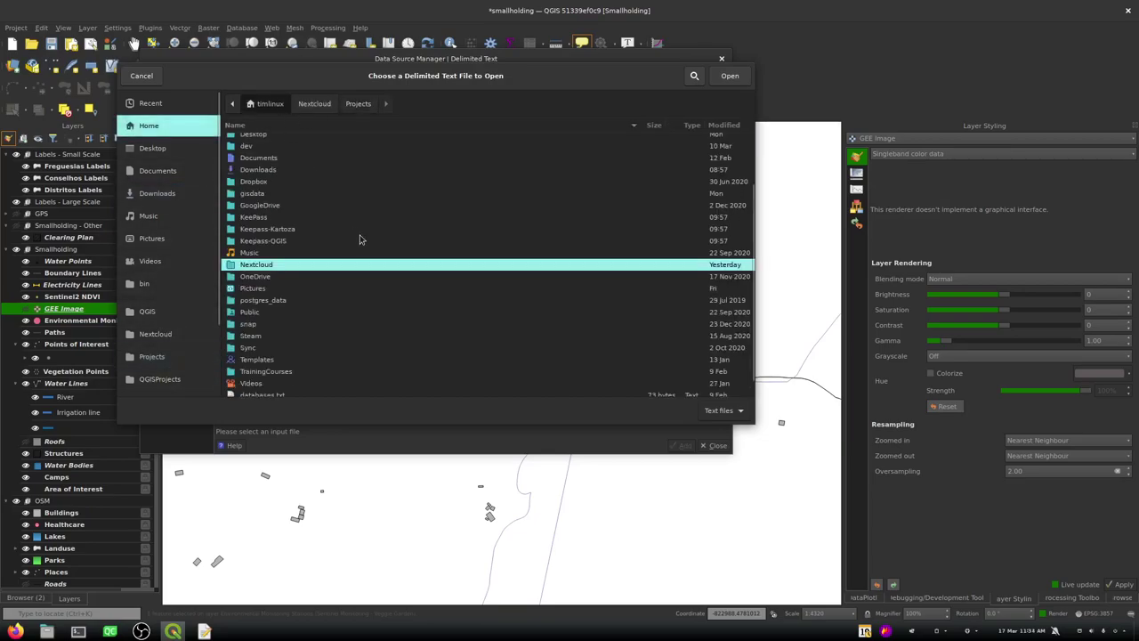
pyautogui.doubleClick(254, 193)
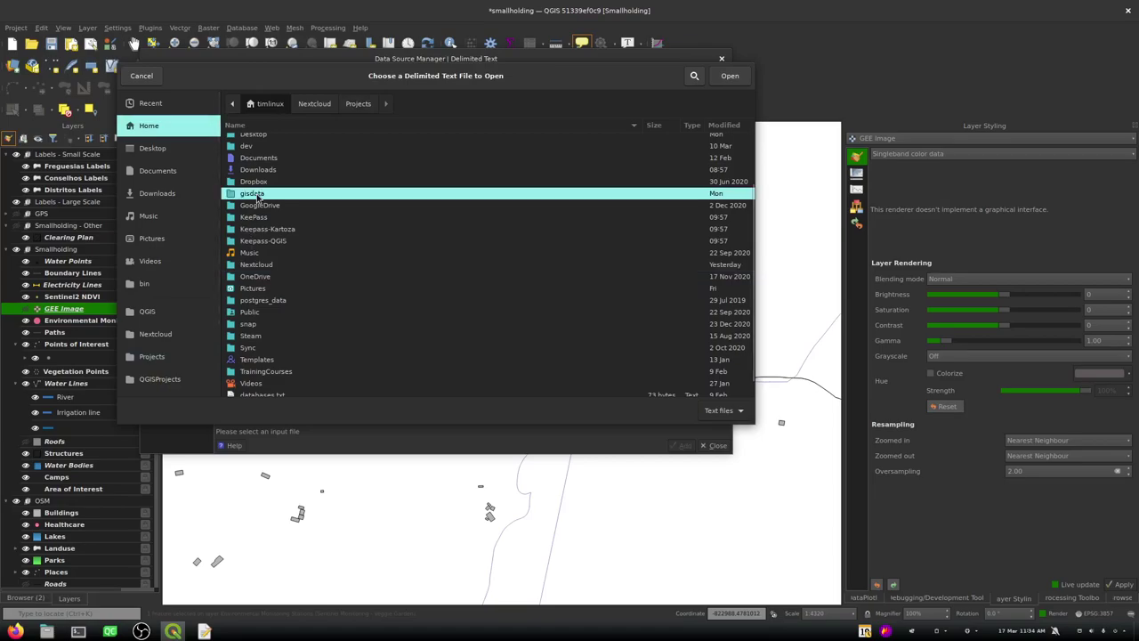
pyautogui.scroll(-15, 394, 270)
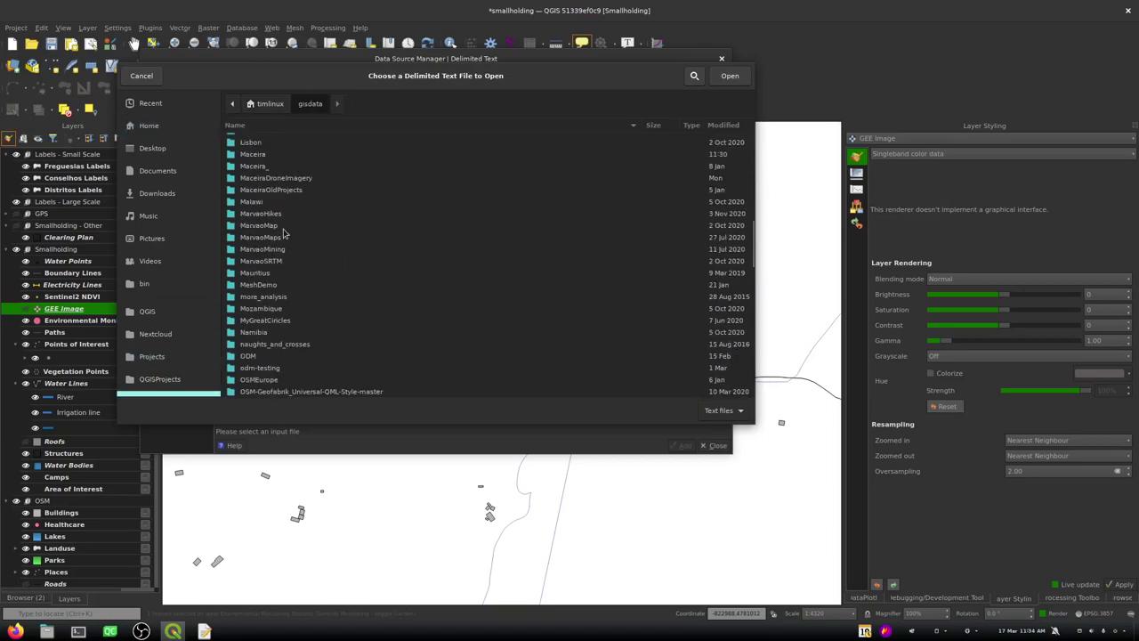
pyautogui.doubleClick(250, 154)
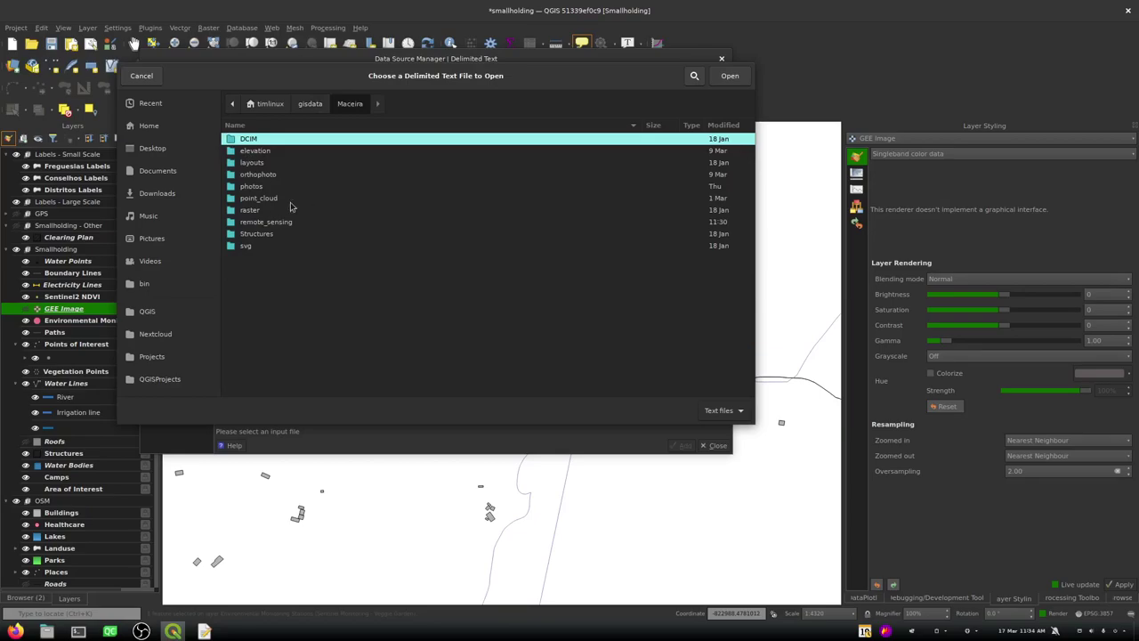
pyautogui.doubleClick(265, 223)
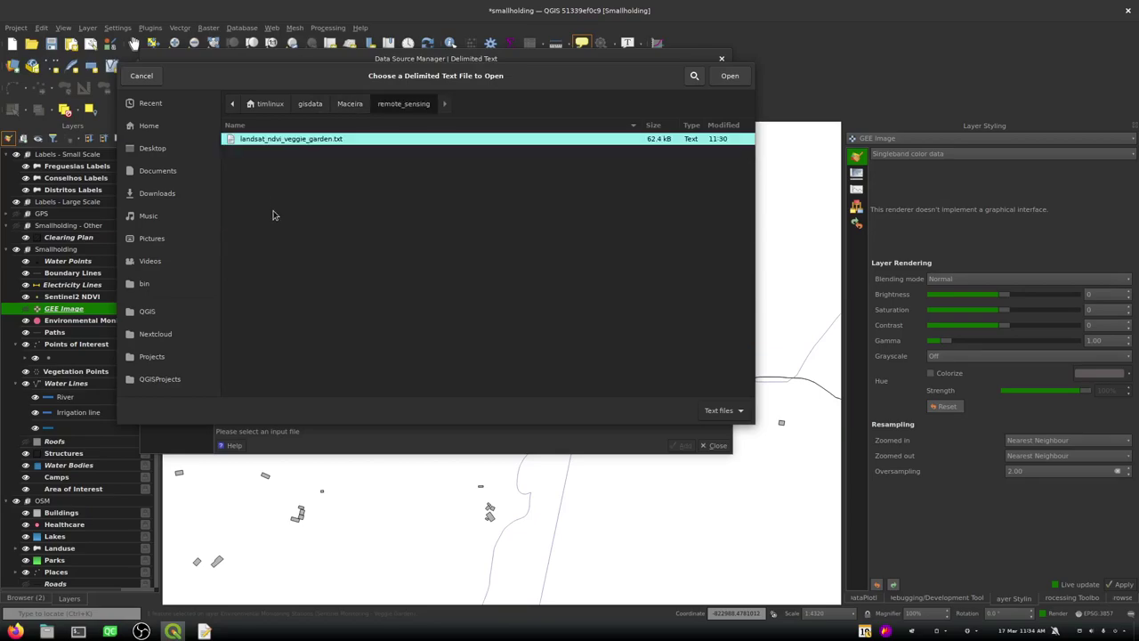
pyautogui.doubleClick(270, 141)
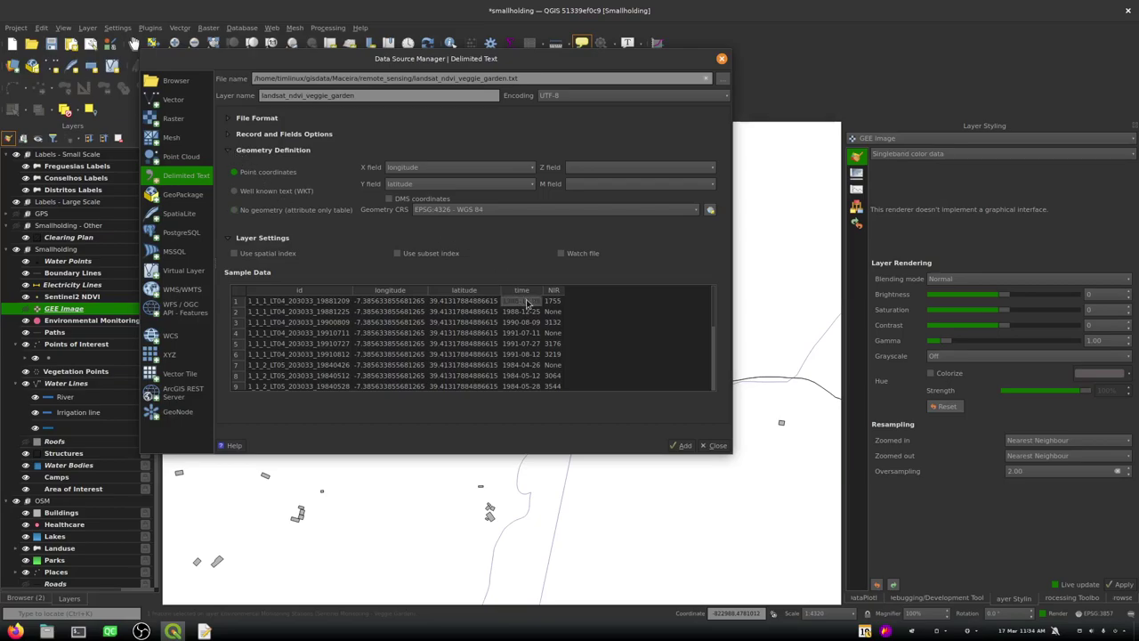
# Show the record and field options, add the delimited text file as a point layer, and close the data source window
pyautogui.click(229, 135)
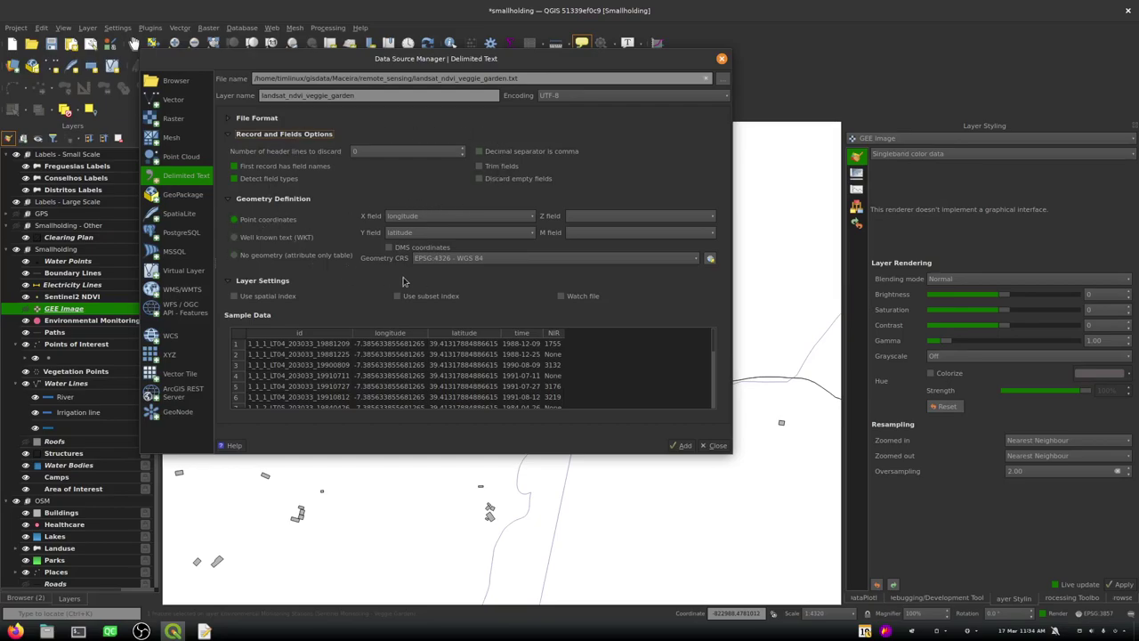
pyautogui.click(681, 445)
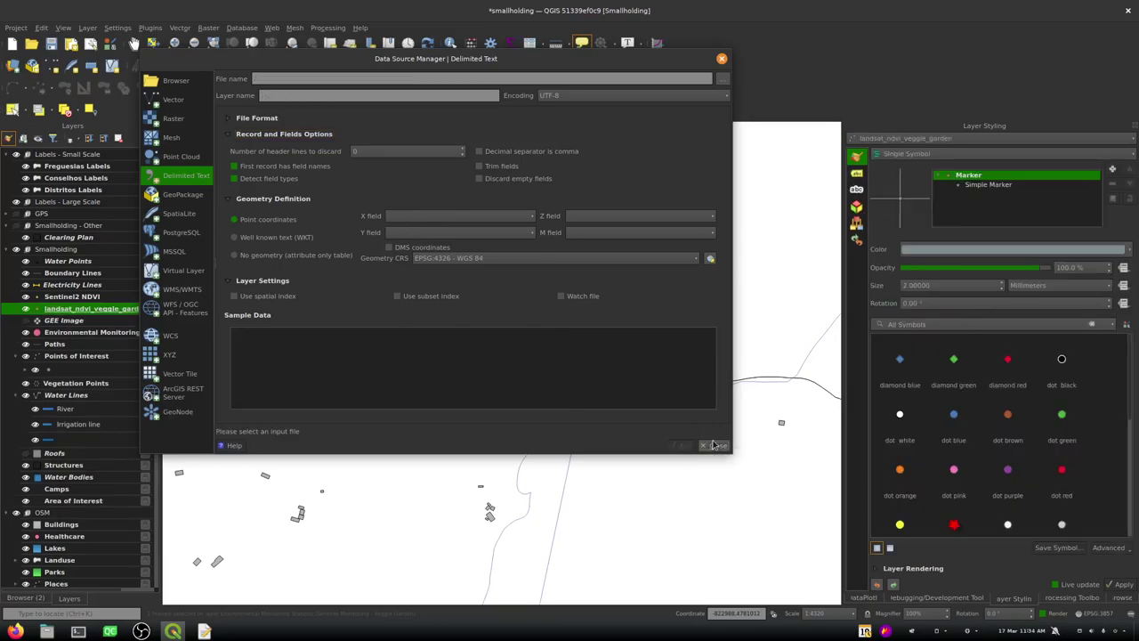
pyautogui.click(714, 445)
# Enlarge the marker of the Sentinel2 NDVI layer to 4.4 mm
pyautogui.click(72, 298)
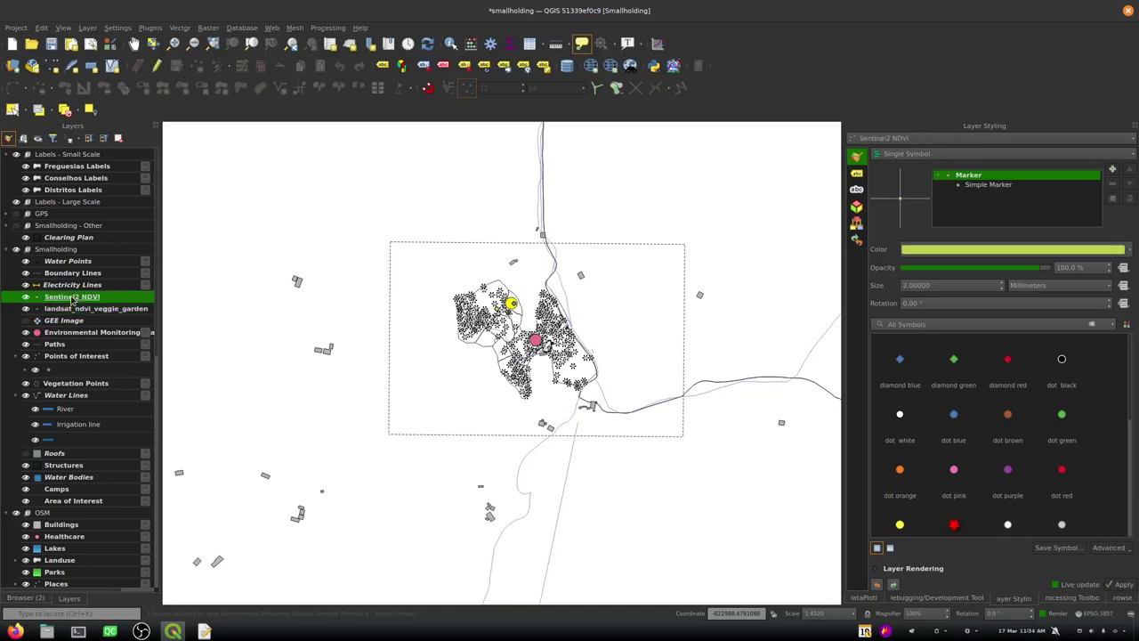
pyautogui.scroll(2, 544, 293)
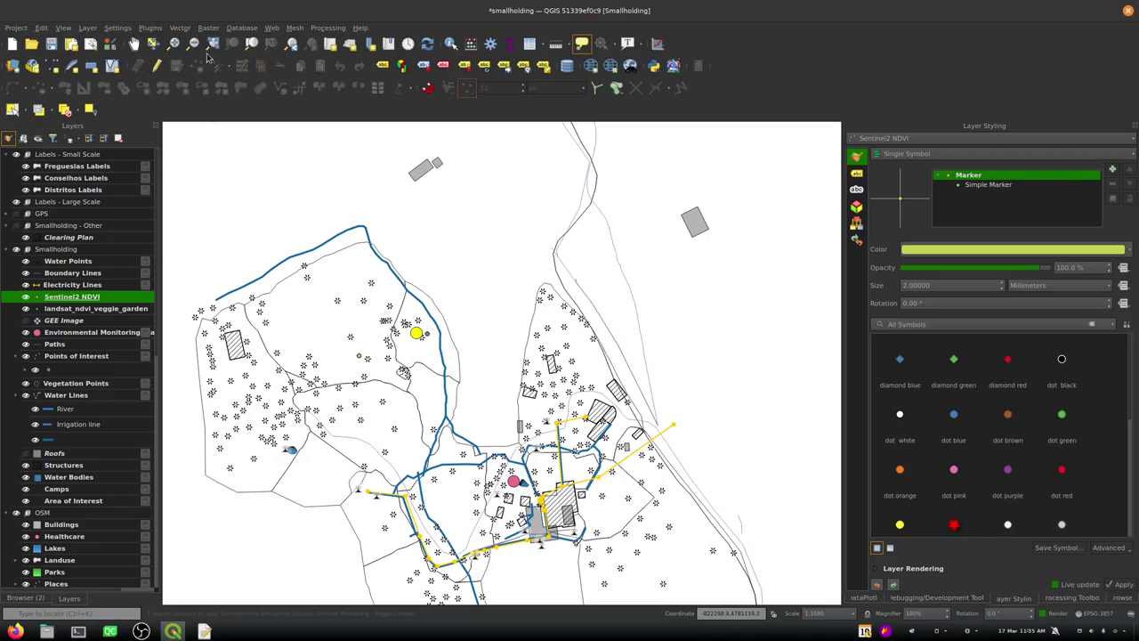
pyautogui.click(133, 43)
pyautogui.doubleClick(1004, 285)
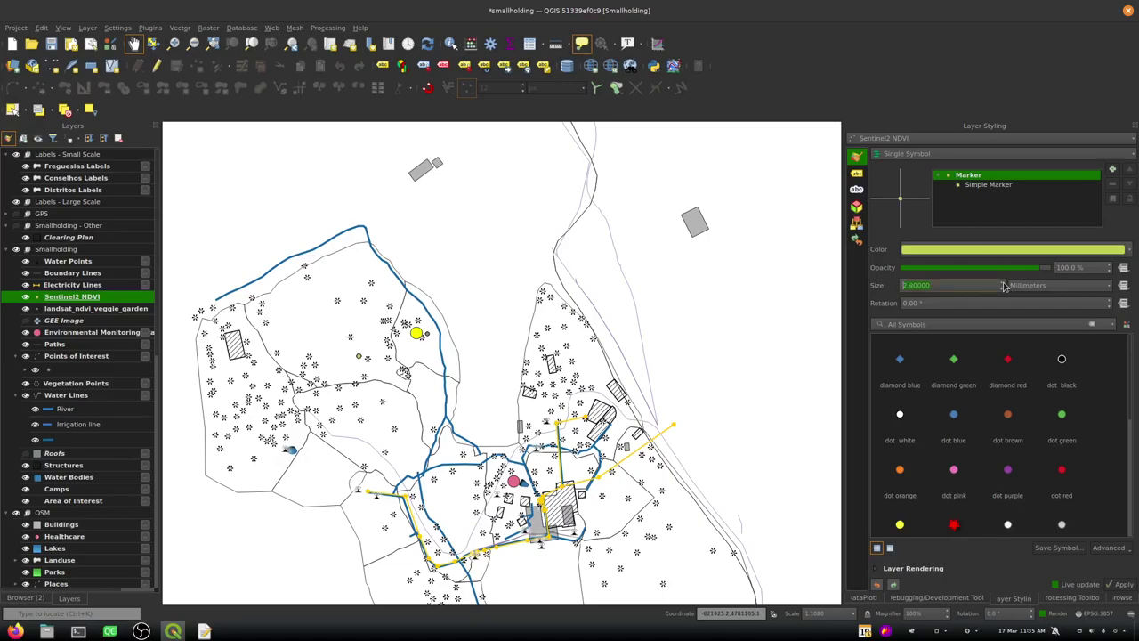
pyautogui.click(1003, 282)
pyautogui.click(1004, 283)
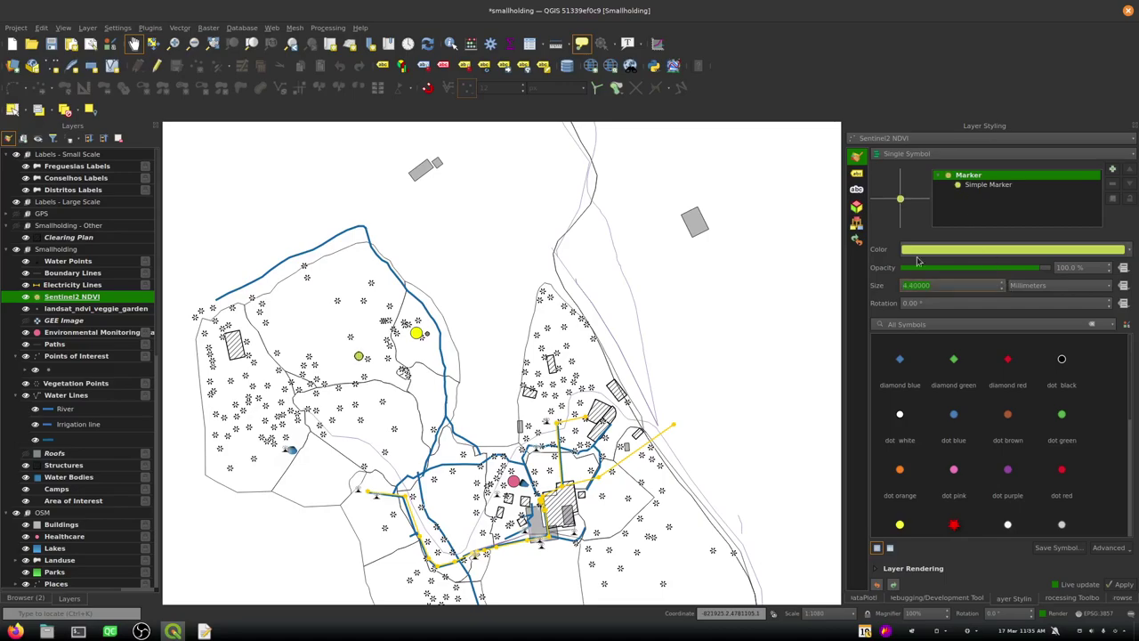
# Turn on single labels for the Sentinel2 NDVI layer using the NDVI field as their value
pyautogui.click(857, 191)
pyautogui.click(900, 157)
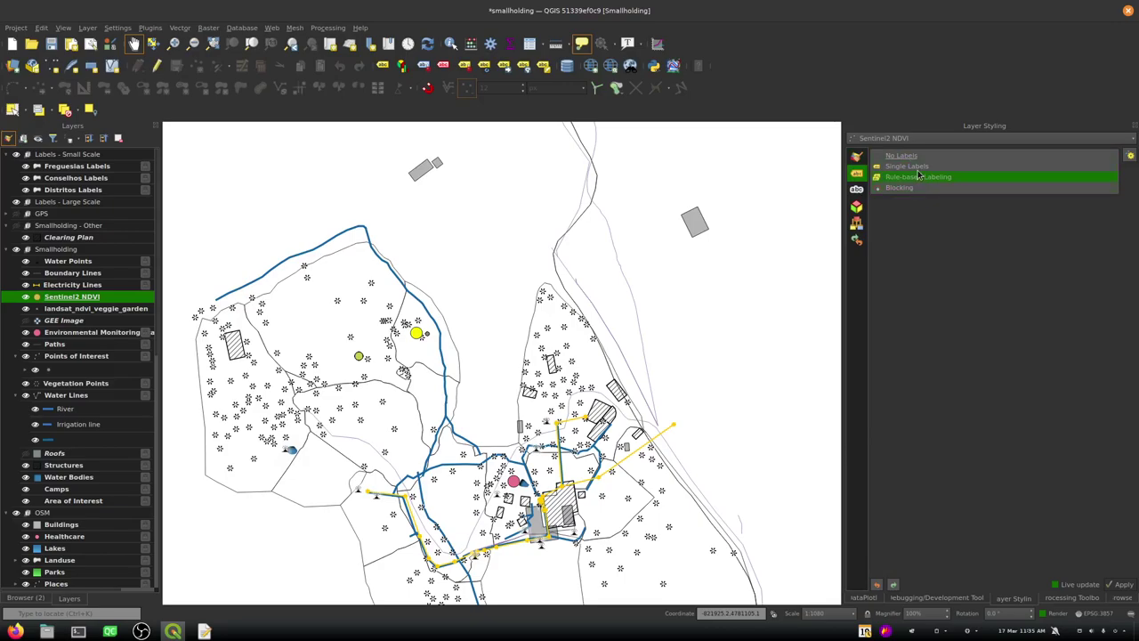
pyautogui.click(919, 166)
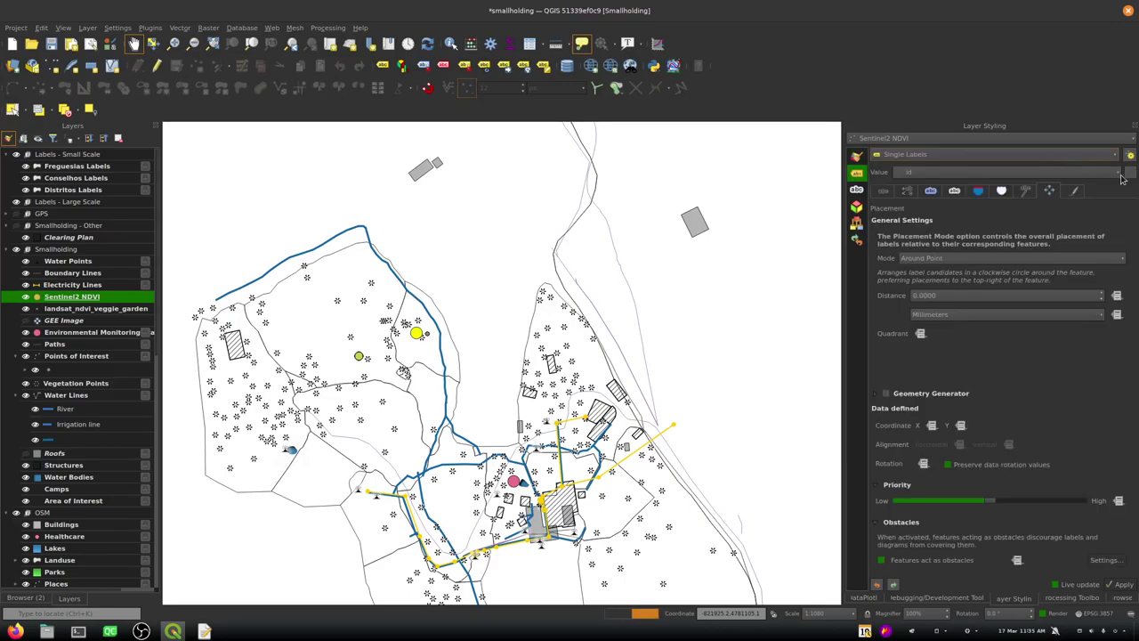
pyautogui.click(1116, 174)
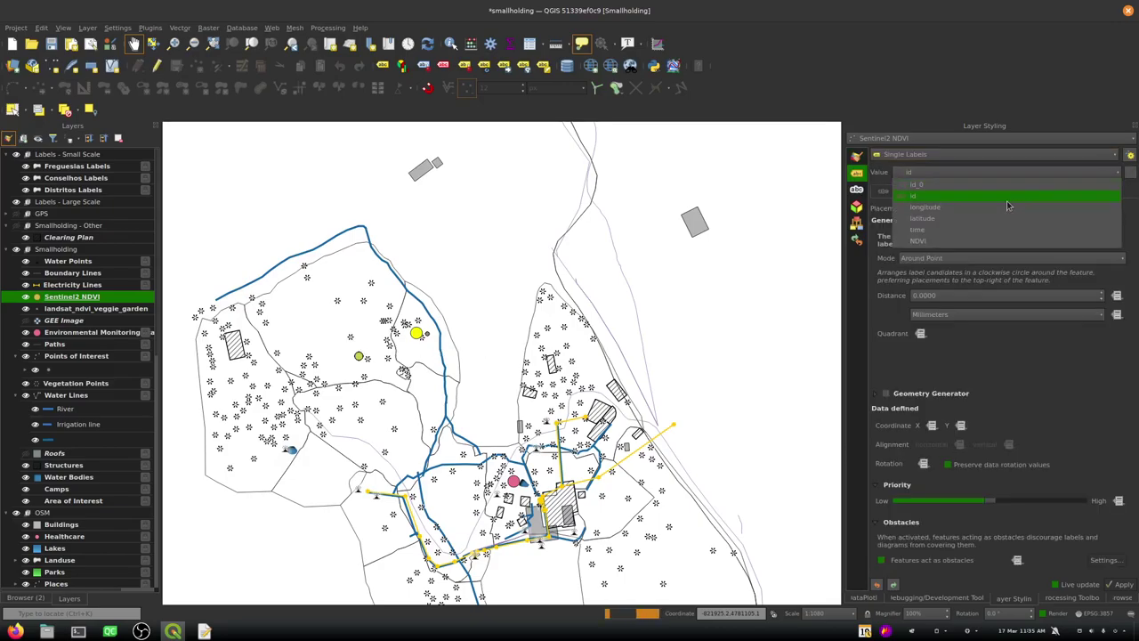
pyautogui.click(925, 241)
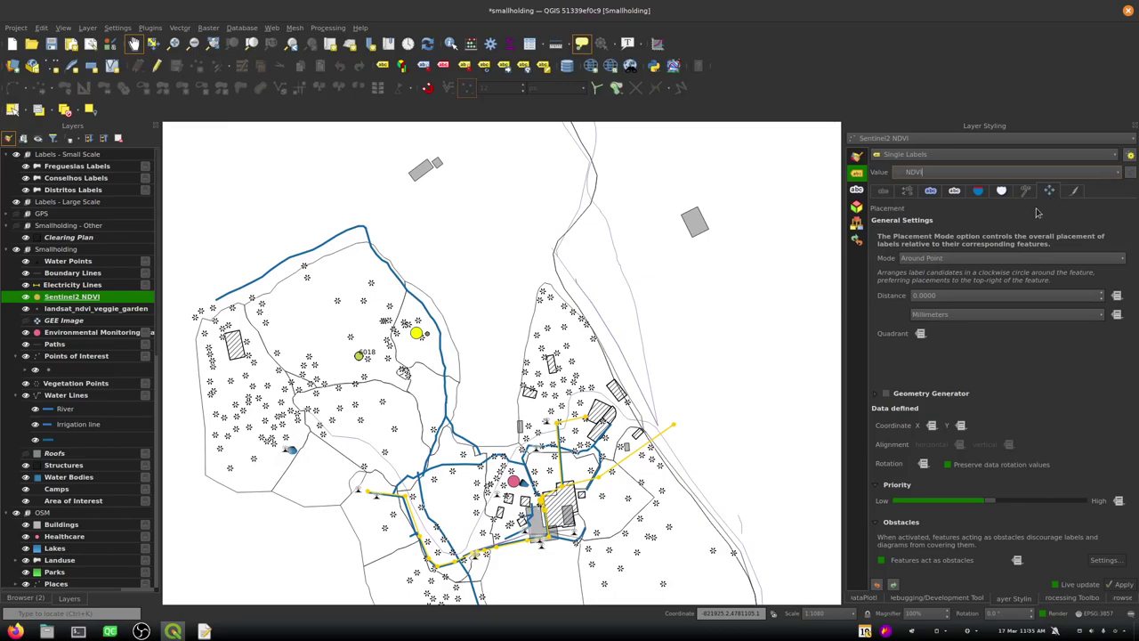
# Set the NDVI label placement to Offset from Point, centred below the point, with a Y offset of 2 mm
pyautogui.click(925, 262)
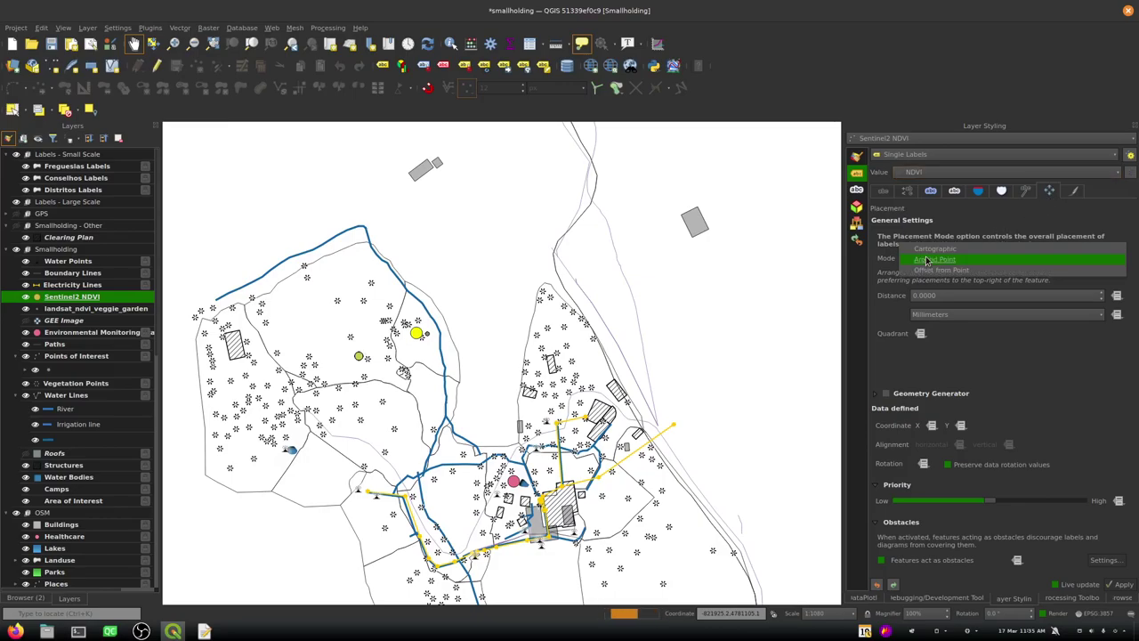
pyautogui.click(941, 266)
pyautogui.click(941, 267)
pyautogui.click(938, 281)
pyautogui.click(949, 330)
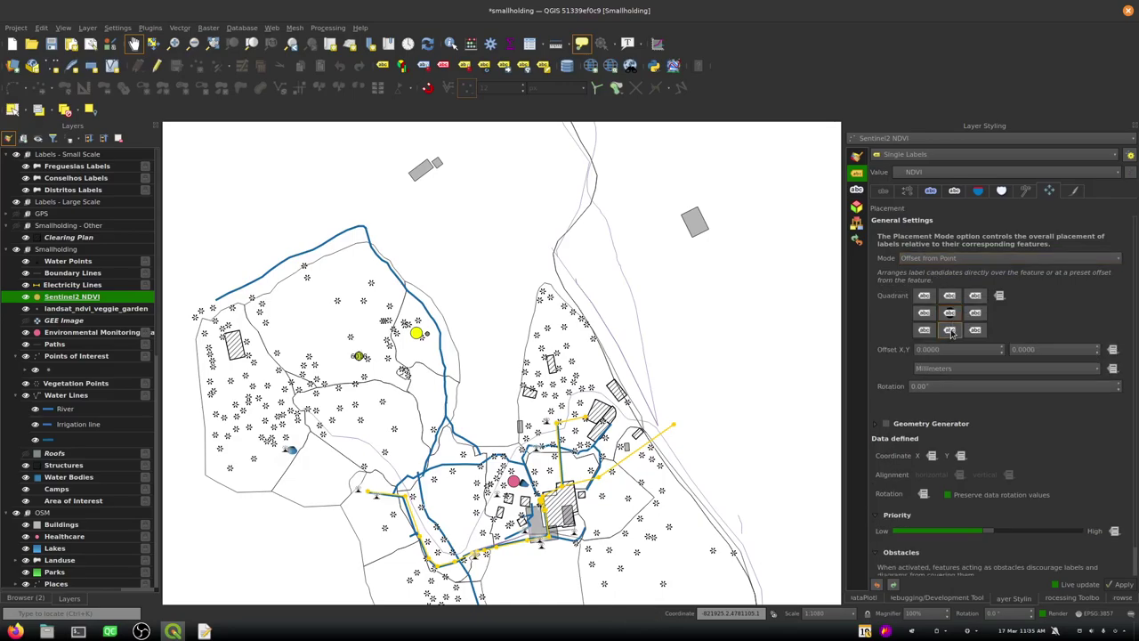
pyautogui.click(1043, 348)
pyautogui.write('1')
pyautogui.click(969, 350)
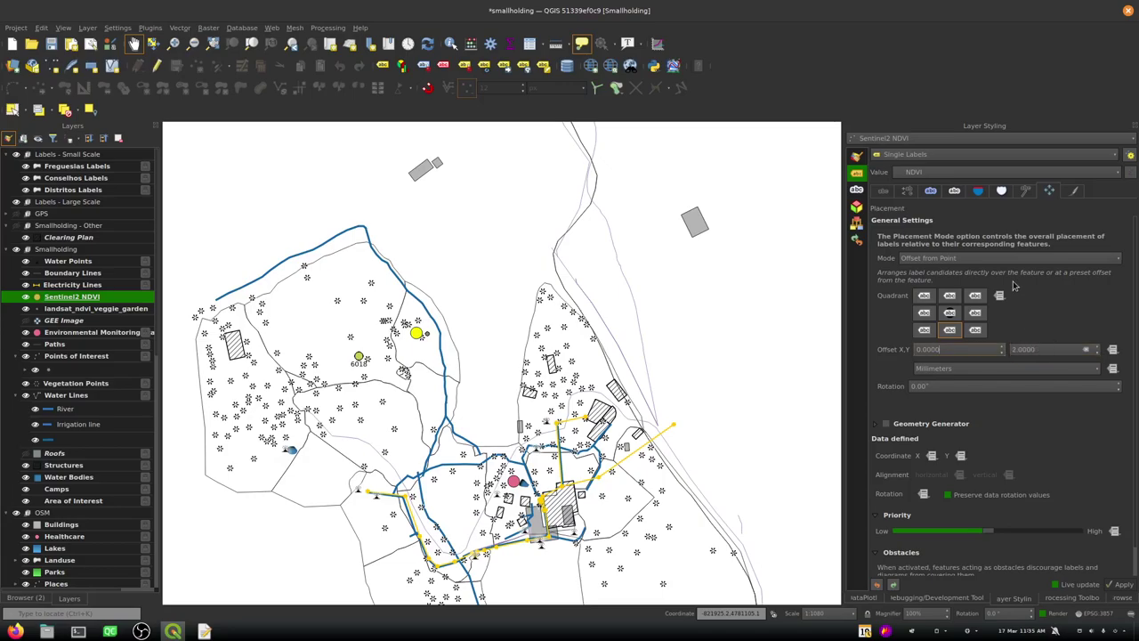
# Draw a rectangular background behind the NDVI labels with the light grey fill #c3c3c3
pyautogui.click(978, 191)
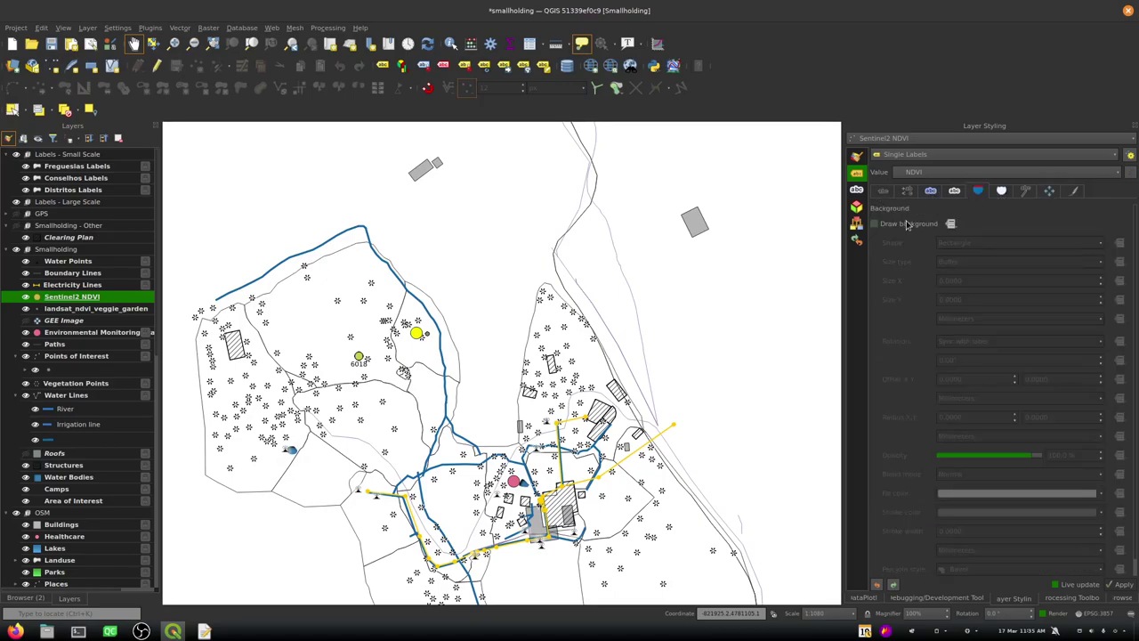
pyautogui.click(875, 223)
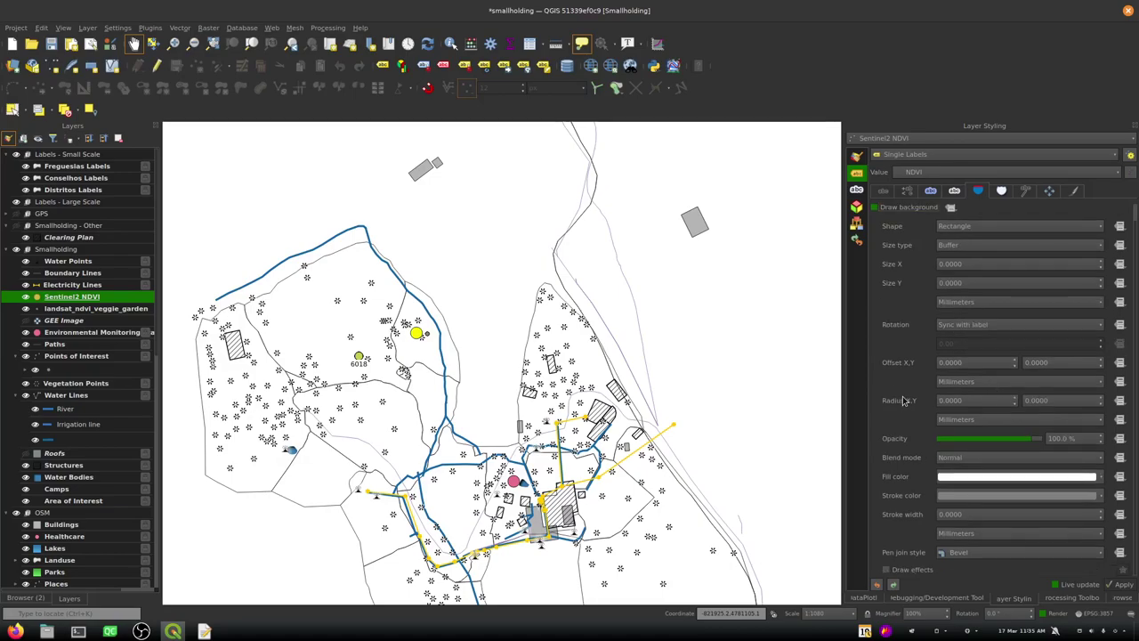
pyautogui.click(963, 491)
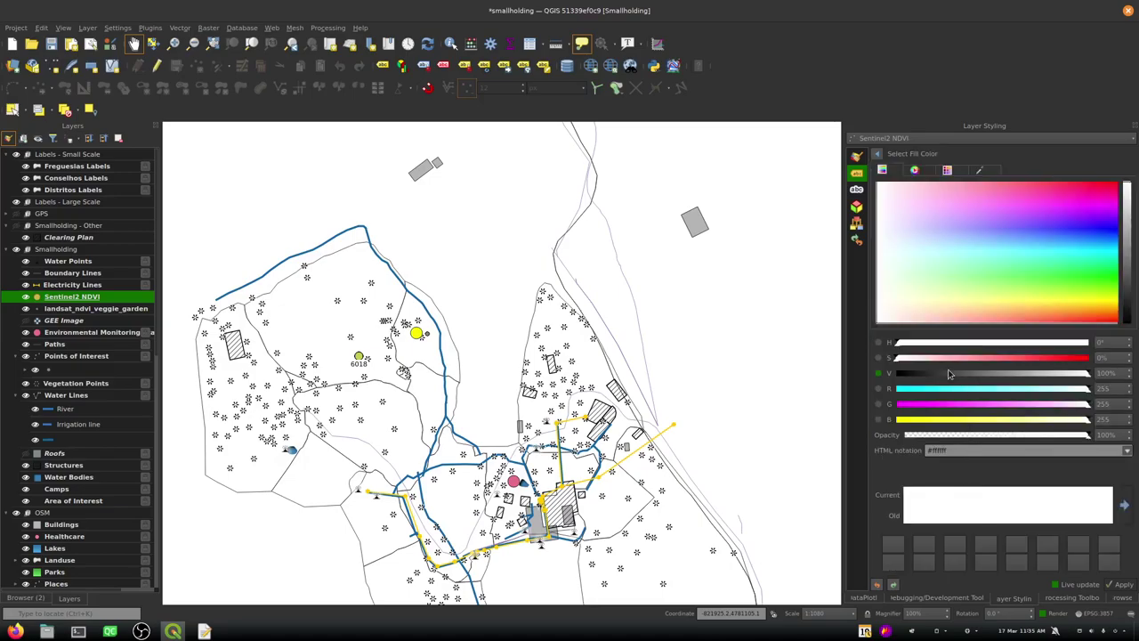
pyautogui.moveTo(1029, 374); pyautogui.dragTo(1044, 374)
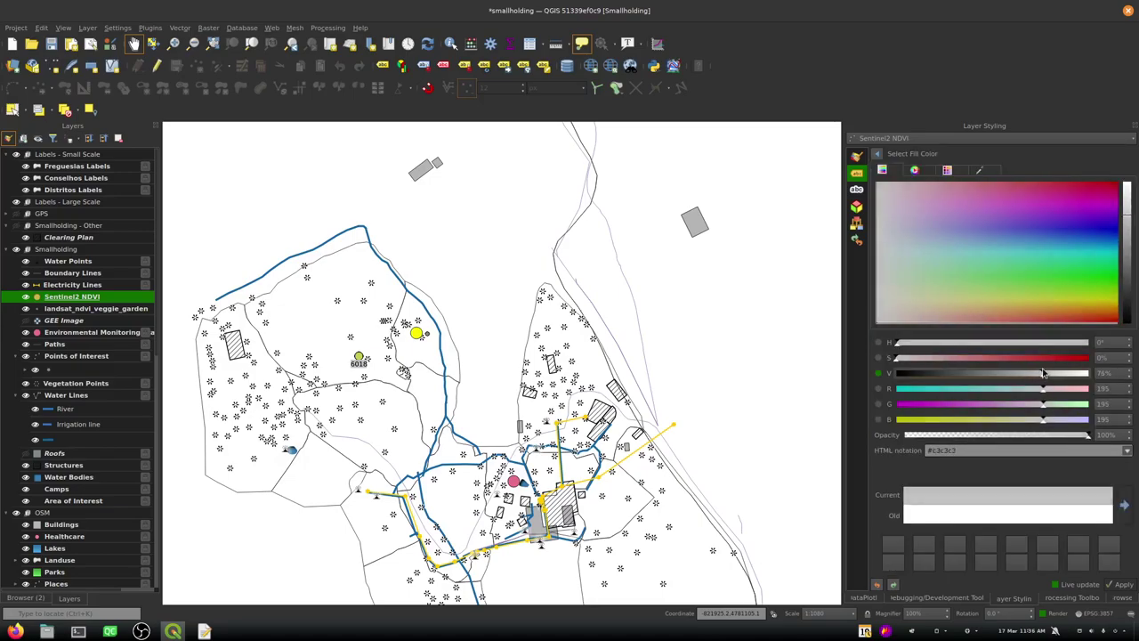
pyautogui.click(876, 154)
# Increase the Y offset of the NDVI labels to 8 mm
pyautogui.click(1047, 191)
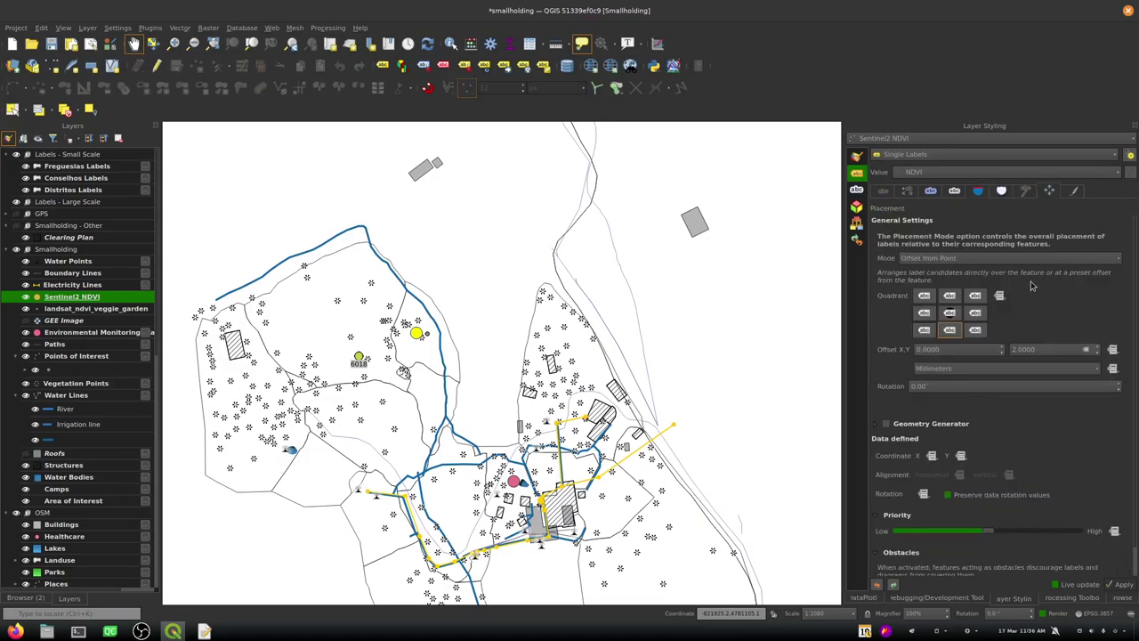
pyautogui.click(1098, 350)
pyautogui.click(1098, 349)
pyautogui.click(1098, 349)
pyautogui.click(1098, 349)
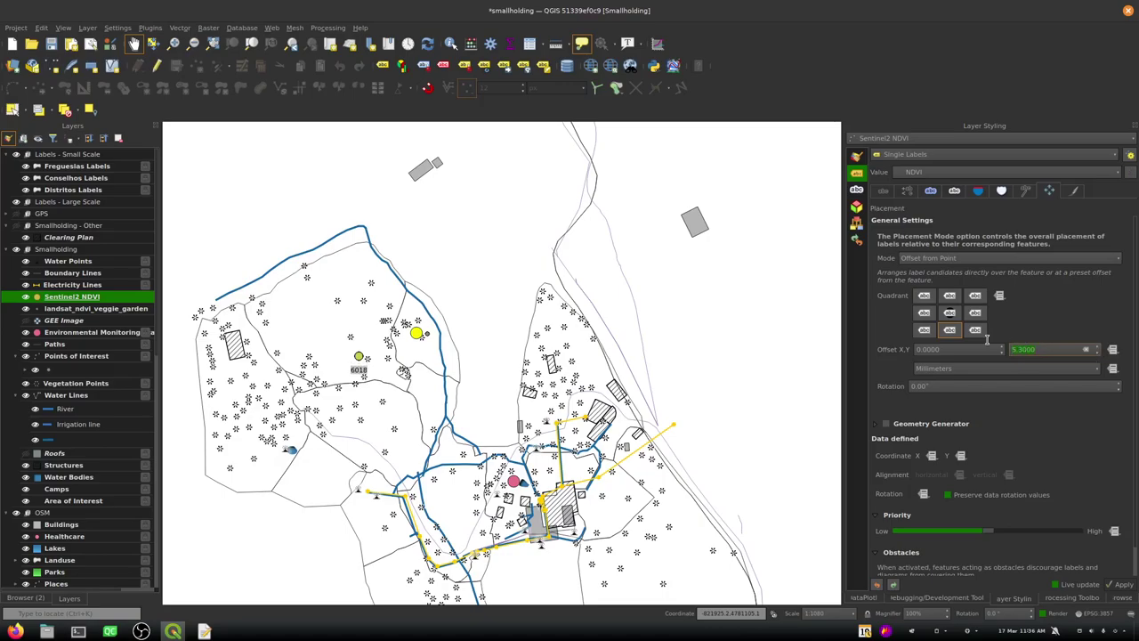
pyautogui.write('8')
# Set the NDVI label text to the Decovar Alpha font at a size of 15 points
pyautogui.click(884, 191)
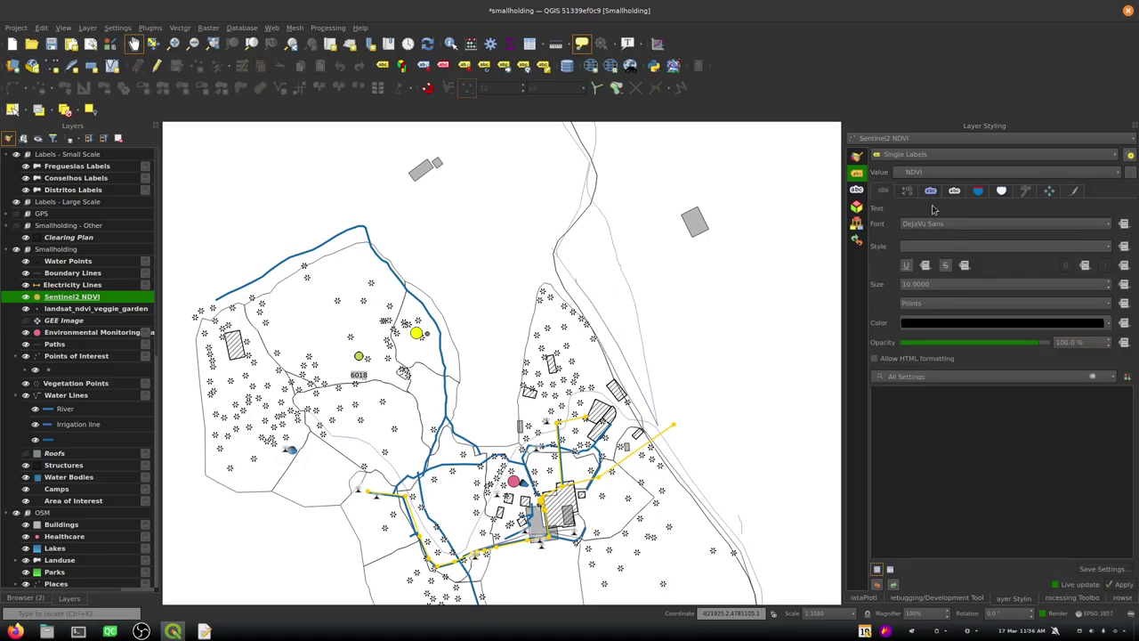
pyautogui.click(1086, 225)
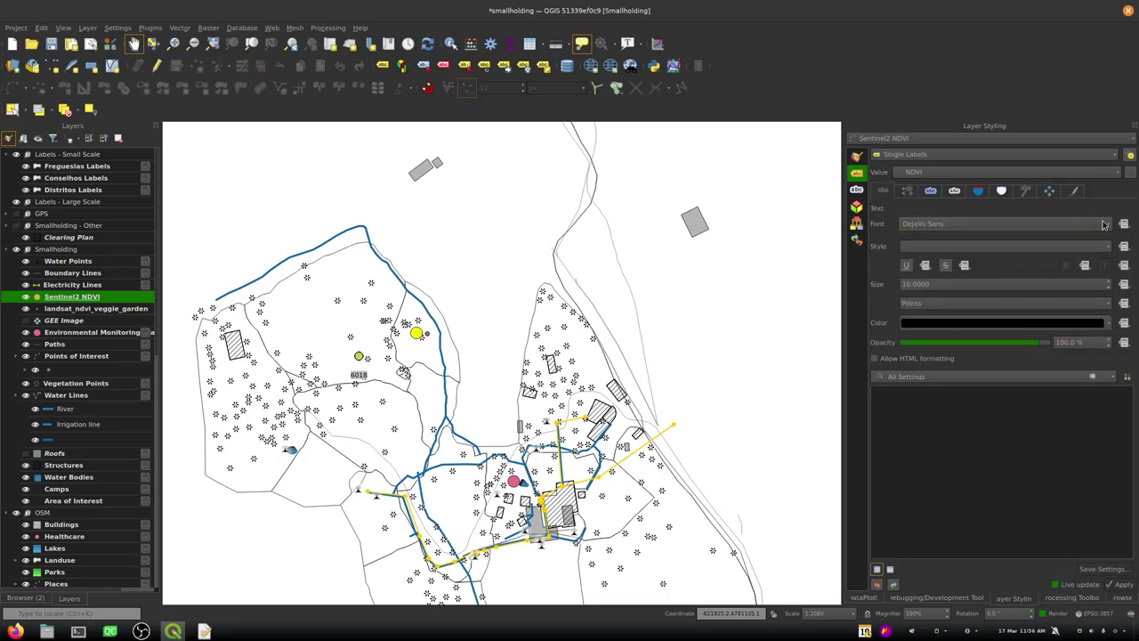
pyautogui.click(1104, 224)
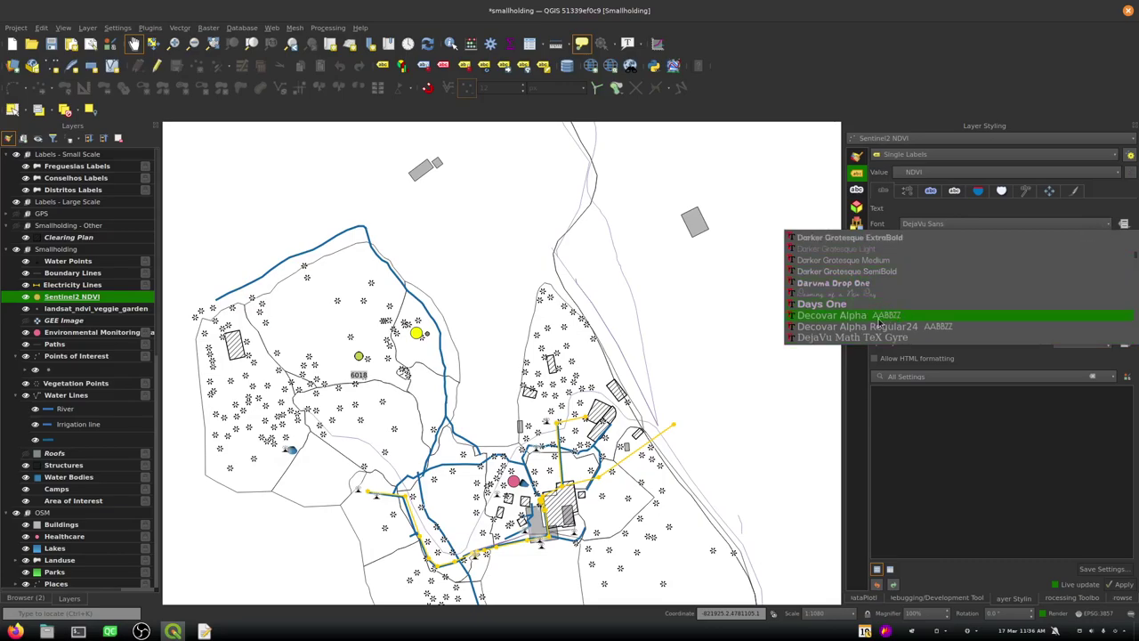
pyautogui.click(848, 317)
pyautogui.click(904, 284)
pyautogui.write('15')
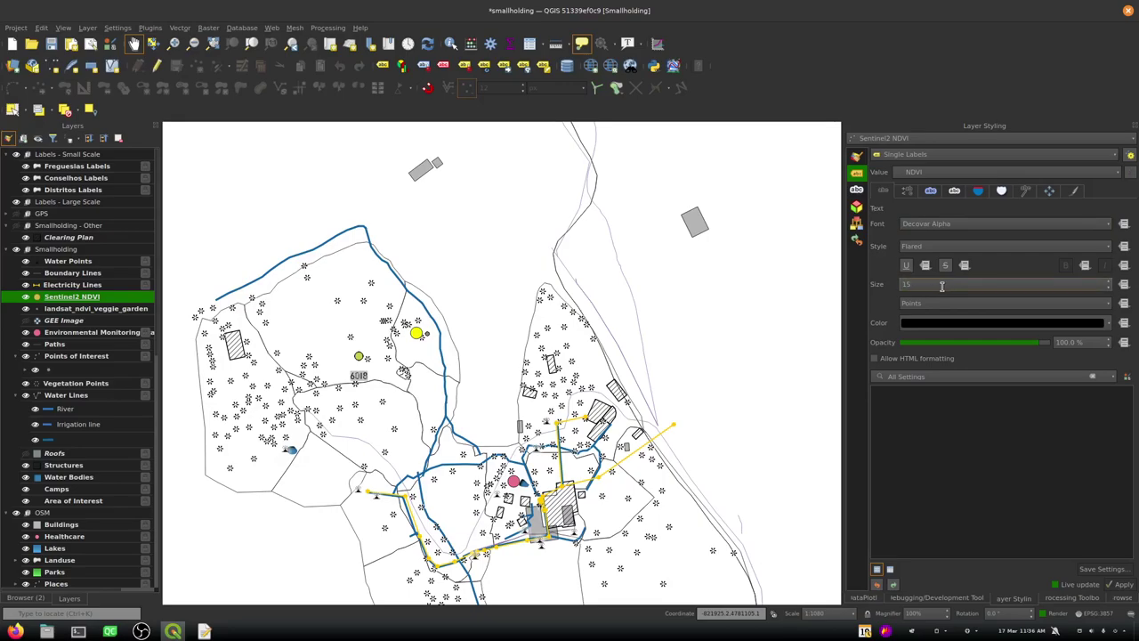
pyautogui.click(946, 436)
# Change the NDVI label font to DM Mono at a size of 20 points
pyautogui.click(1106, 230)
pyautogui.scroll(-4, 871, 331)
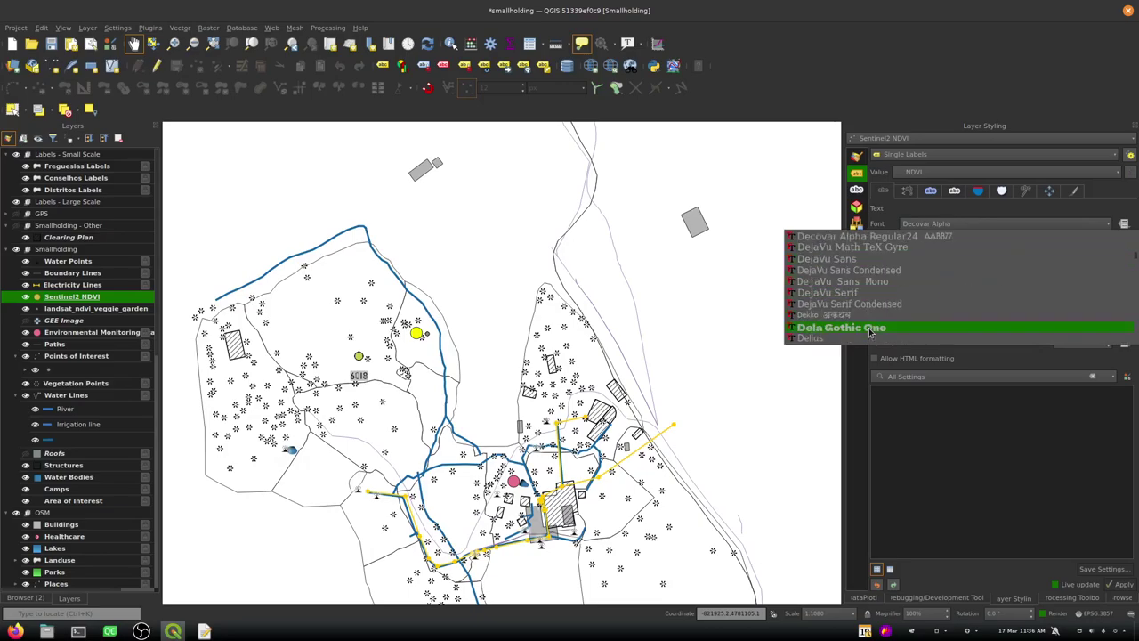
pyautogui.scroll(-3, 870, 331)
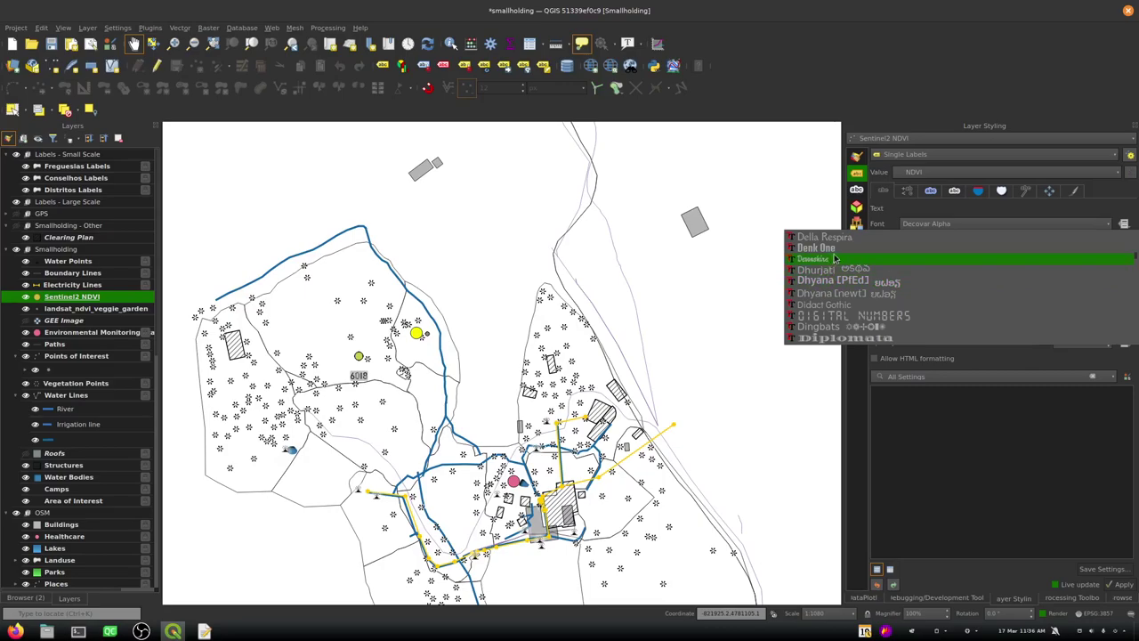
pyautogui.scroll(-2, 872, 307)
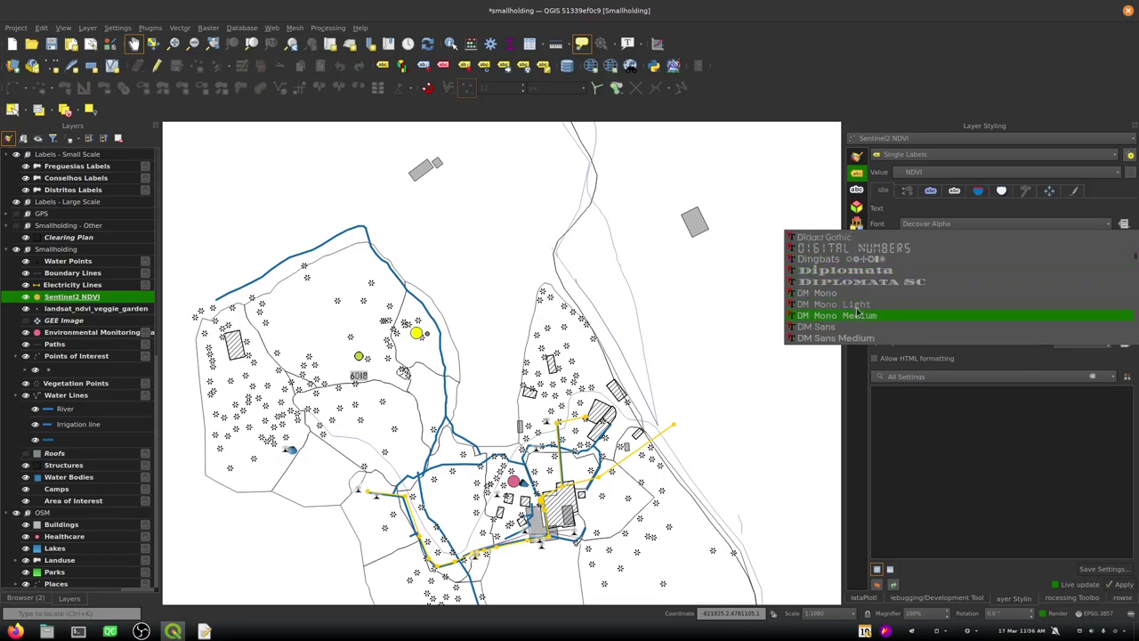
pyautogui.click(832, 293)
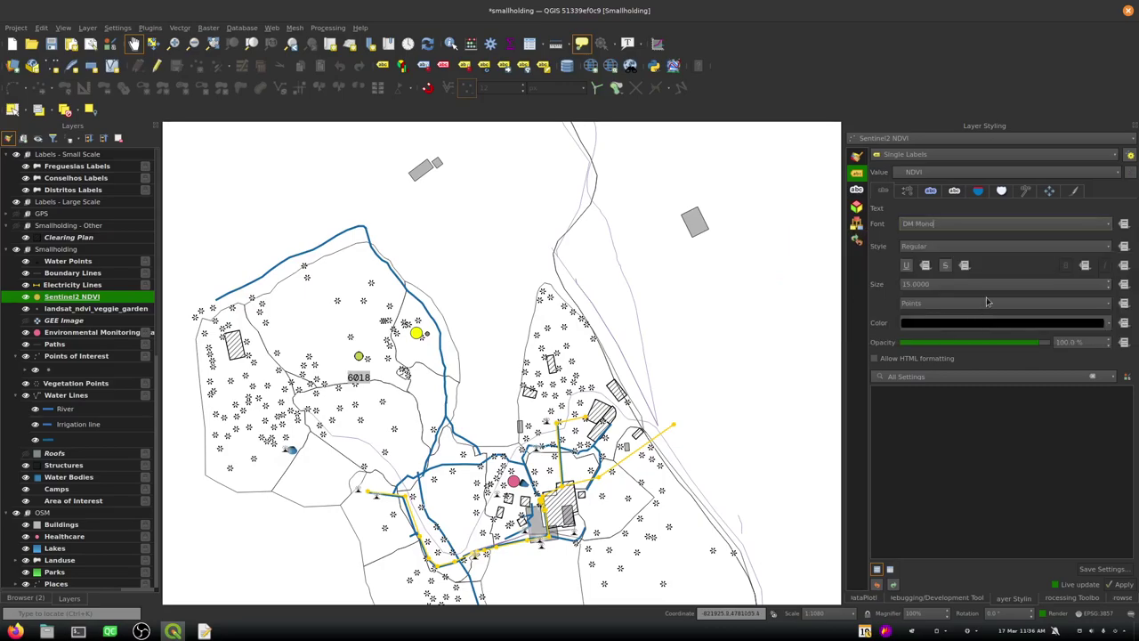
pyautogui.moveTo(1002, 283); pyautogui.dragTo(886, 282)
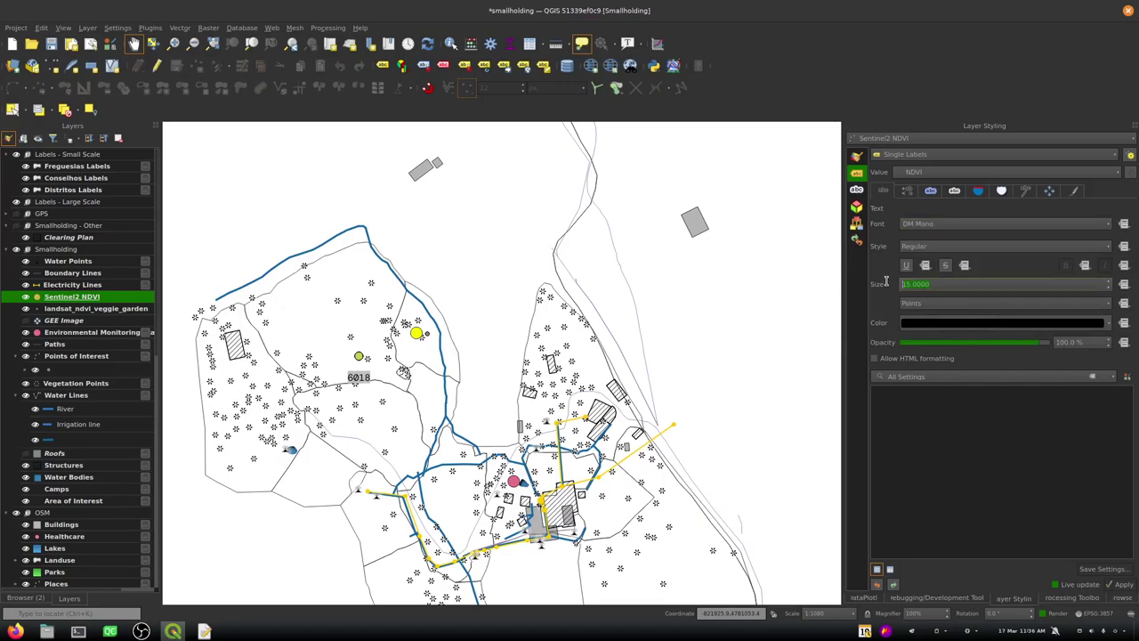
pyautogui.write('10')
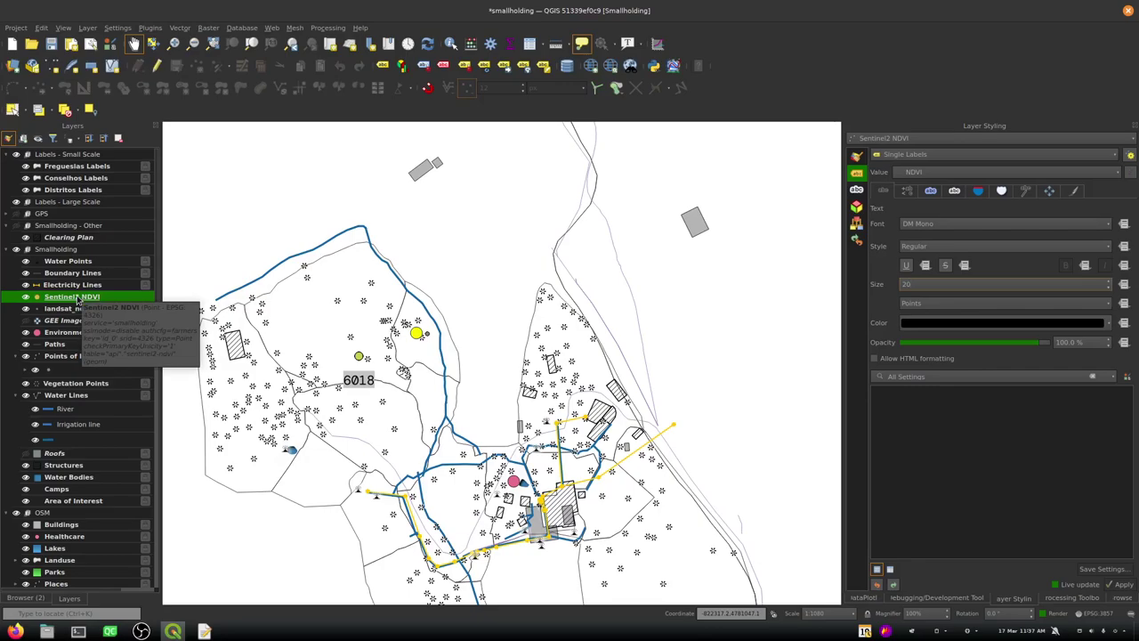
pyautogui.press('Return')
# Enable temporal control on the Sentinel2 NDVI layer, configured as Single Field with Date/Time using the time field
pyautogui.doubleClick(77, 301)
pyautogui.click(187, 353)
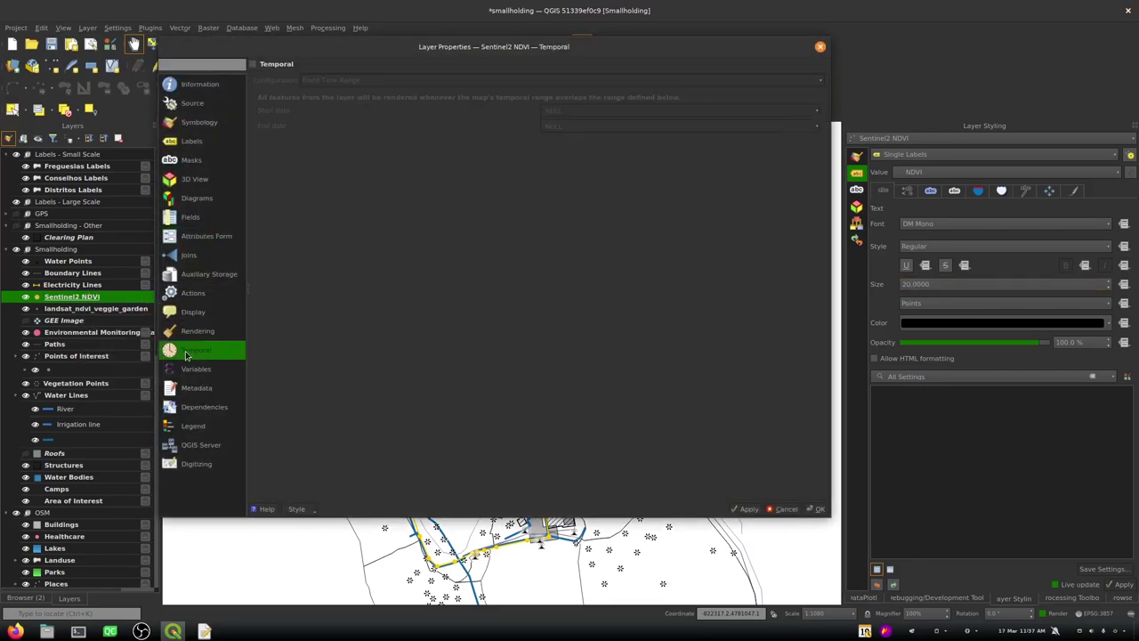
pyautogui.click(274, 66)
pyautogui.click(368, 81)
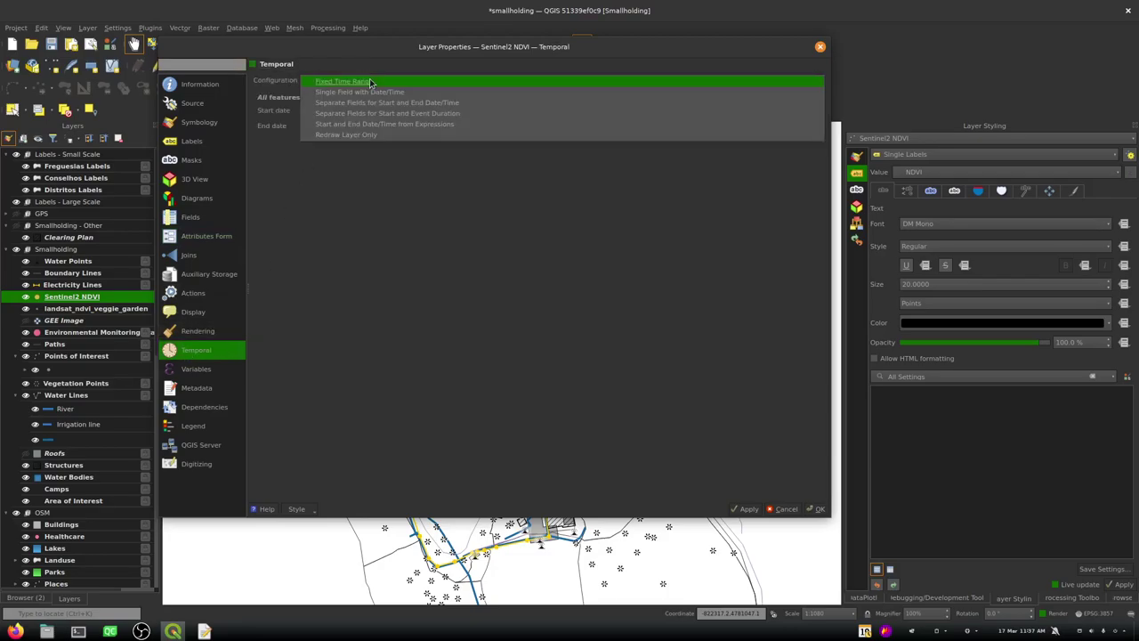
pyautogui.click(378, 92)
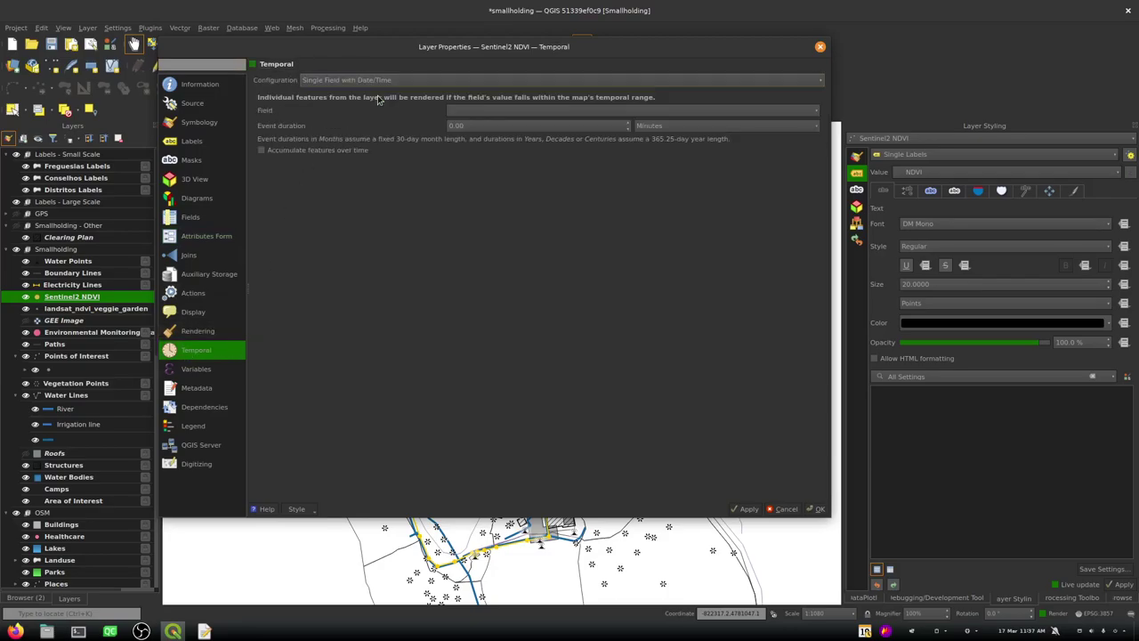
pyautogui.click(543, 110)
pyautogui.click(471, 112)
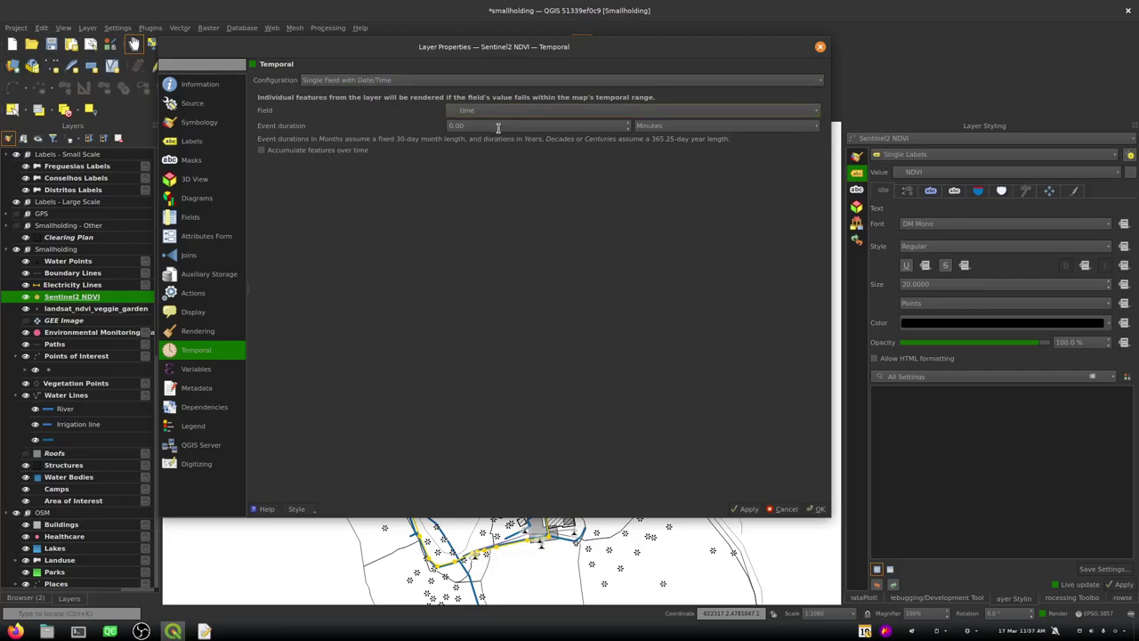
# Set the layer's temporal event duration to 15 days and apply the properties
pyautogui.click(687, 126)
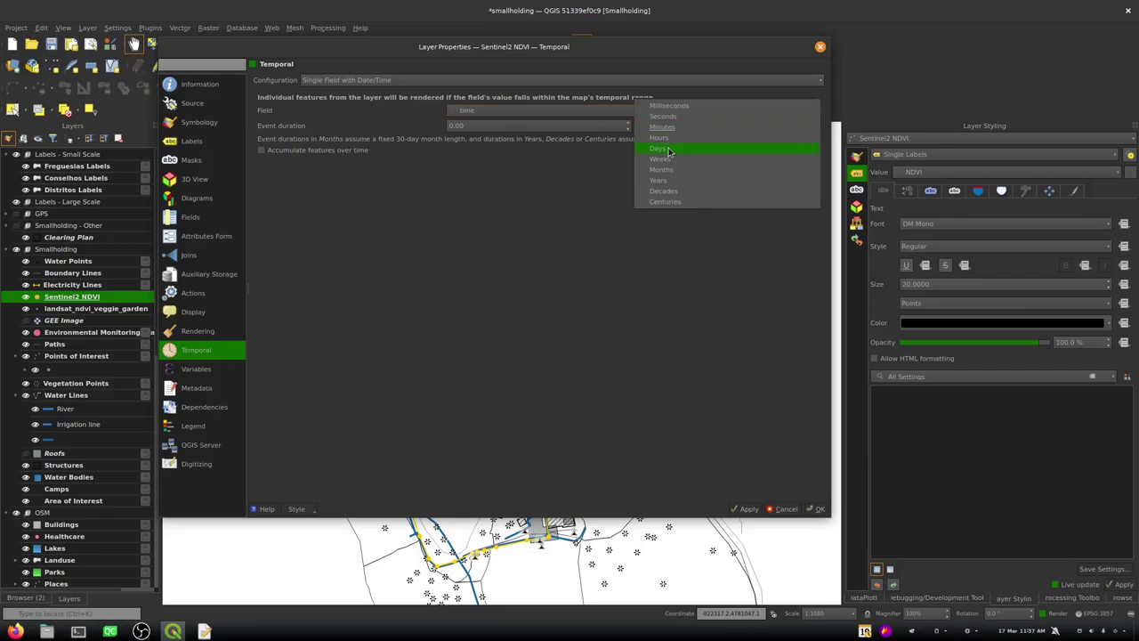
pyautogui.click(669, 149)
pyautogui.write('5')
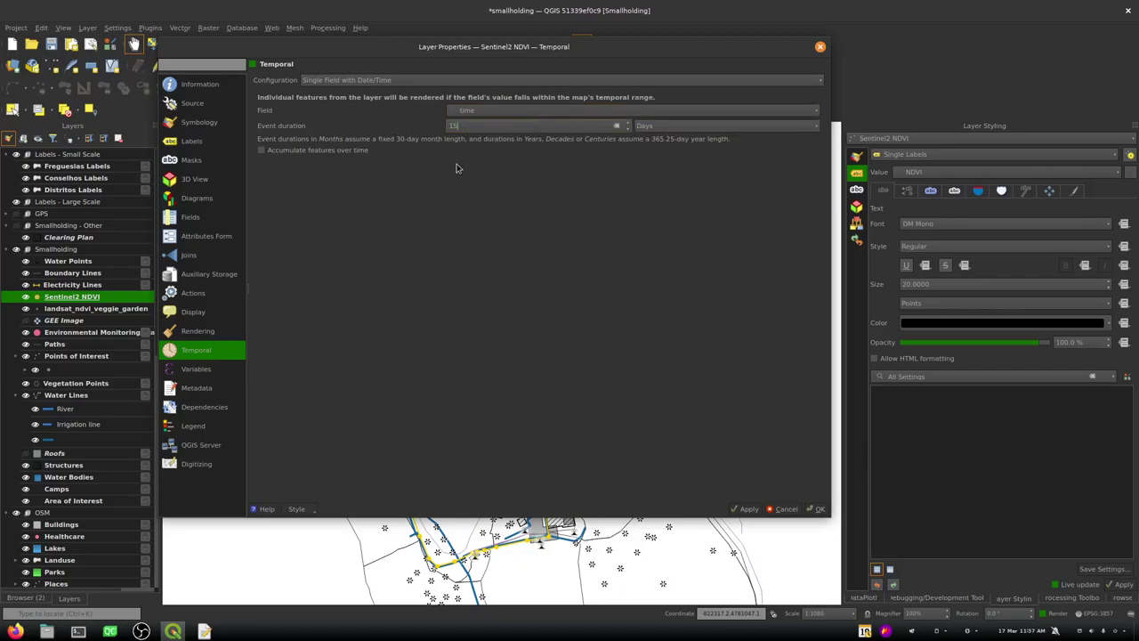
pyautogui.click(746, 508)
pyautogui.click(816, 509)
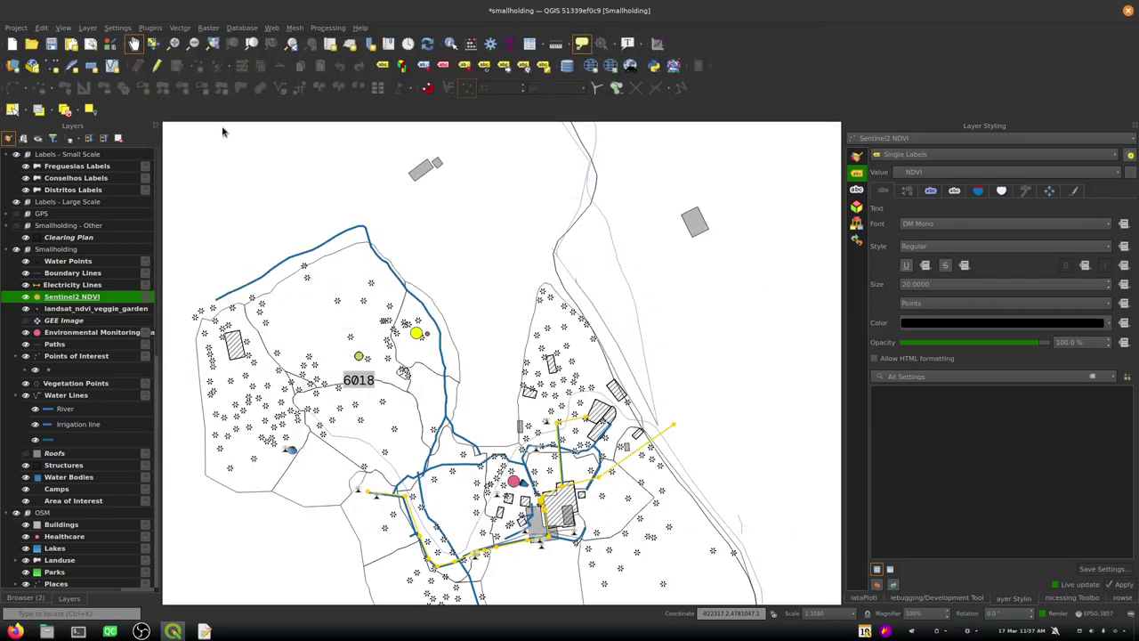
# Show the Temporal Controller, set its animation range to the full range of the layers, and use a step unit of days
pyautogui.click(67, 27)
pyautogui.moveTo(151, 327)
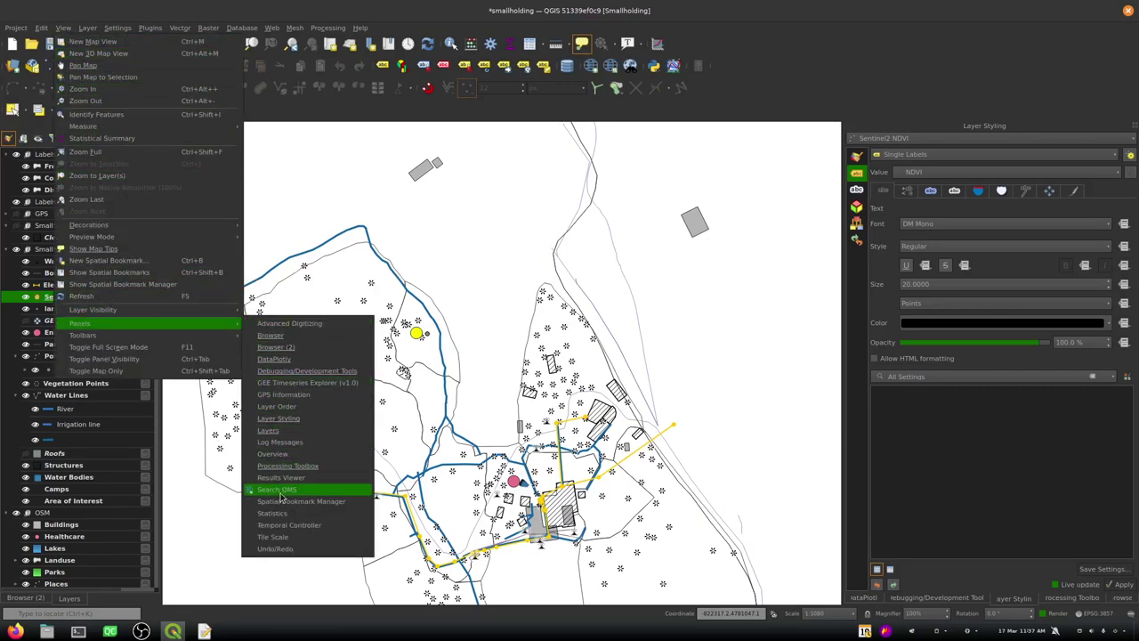
pyautogui.click(278, 526)
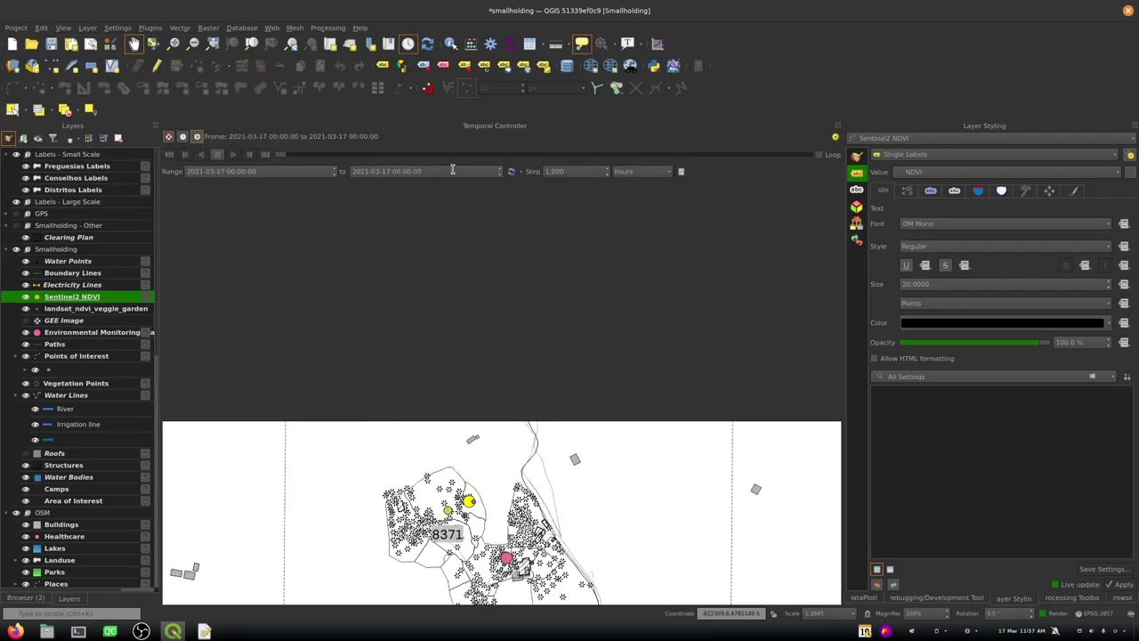
pyautogui.click(510, 170)
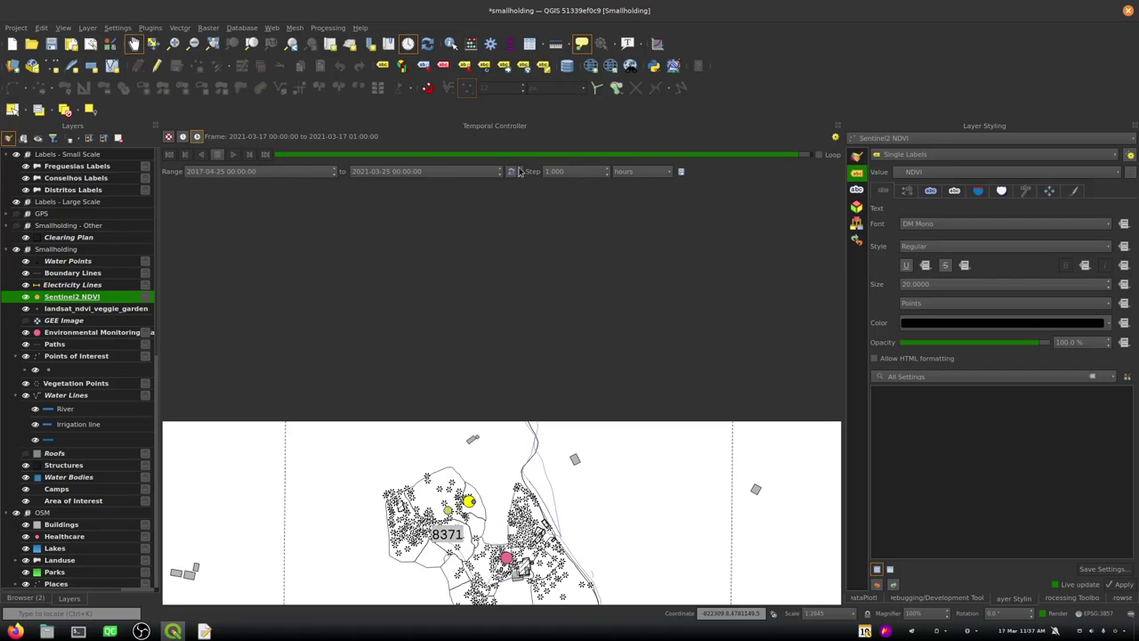
pyautogui.click(647, 175)
pyautogui.click(623, 183)
# Check the Sentinel2 NDVI layer's event duration and display its attribute table in table view, sorted by time with the newest first
pyautogui.doubleClick(82, 300)
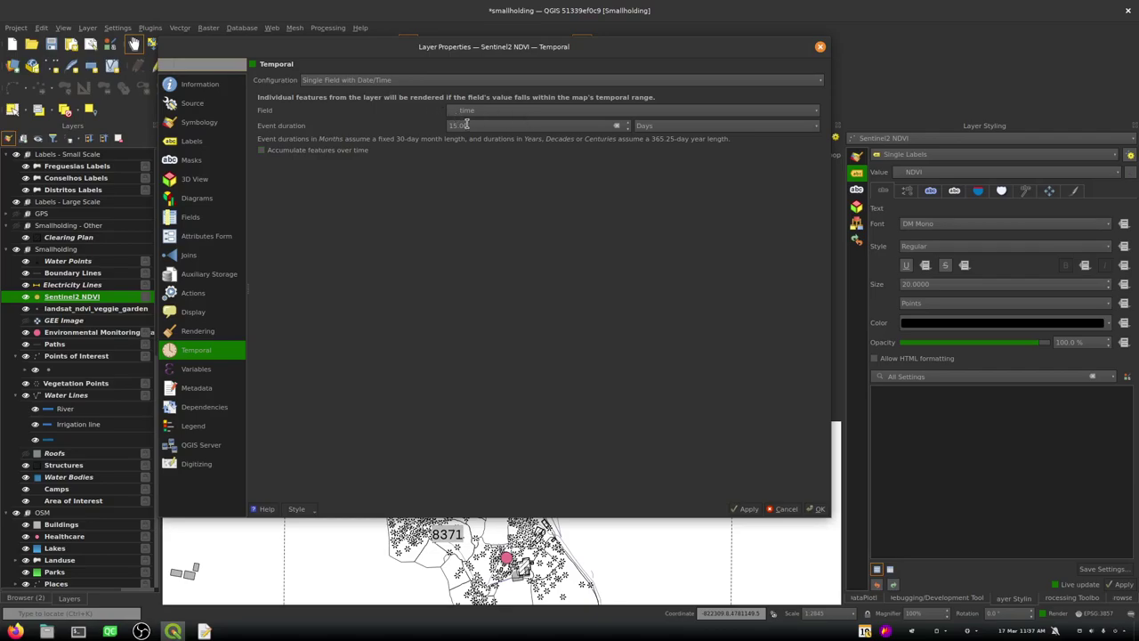
pyautogui.click(818, 509)
pyautogui.click(530, 43)
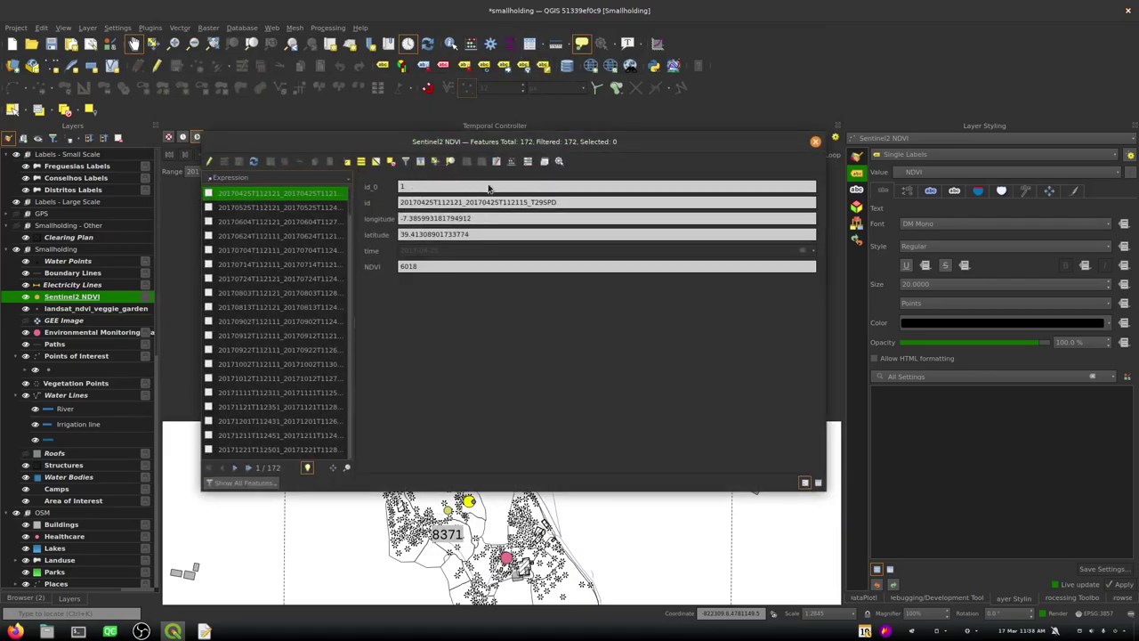
pyautogui.click(818, 482)
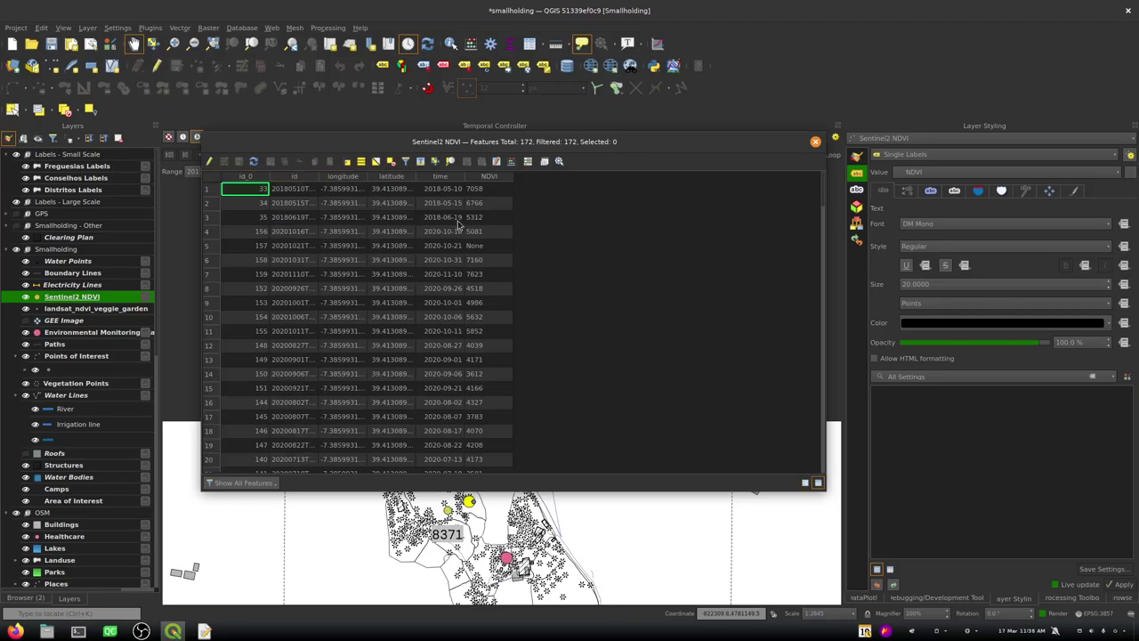
pyautogui.moveTo(463, 177); pyautogui.dragTo(579, 181)
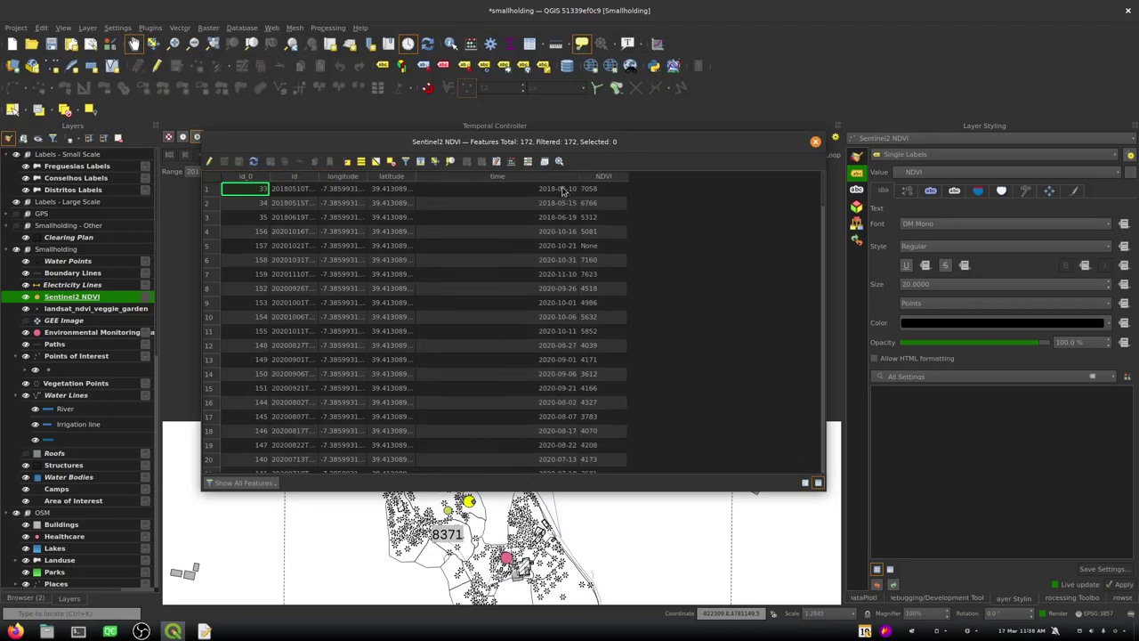
pyautogui.click(558, 180)
pyautogui.click(562, 179)
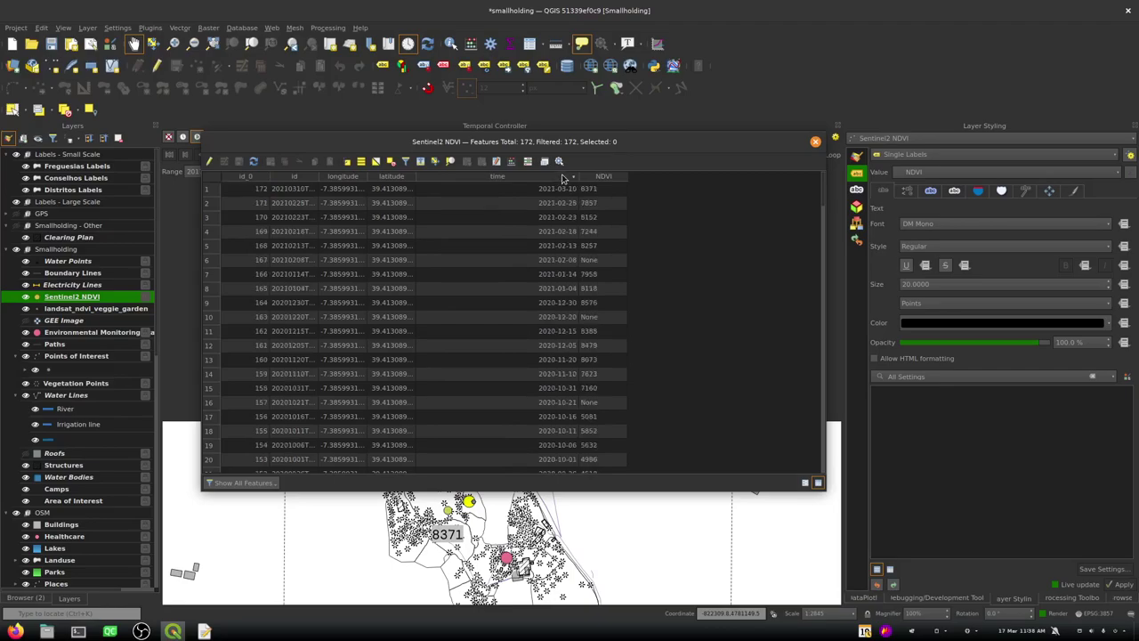
pyautogui.click(562, 178)
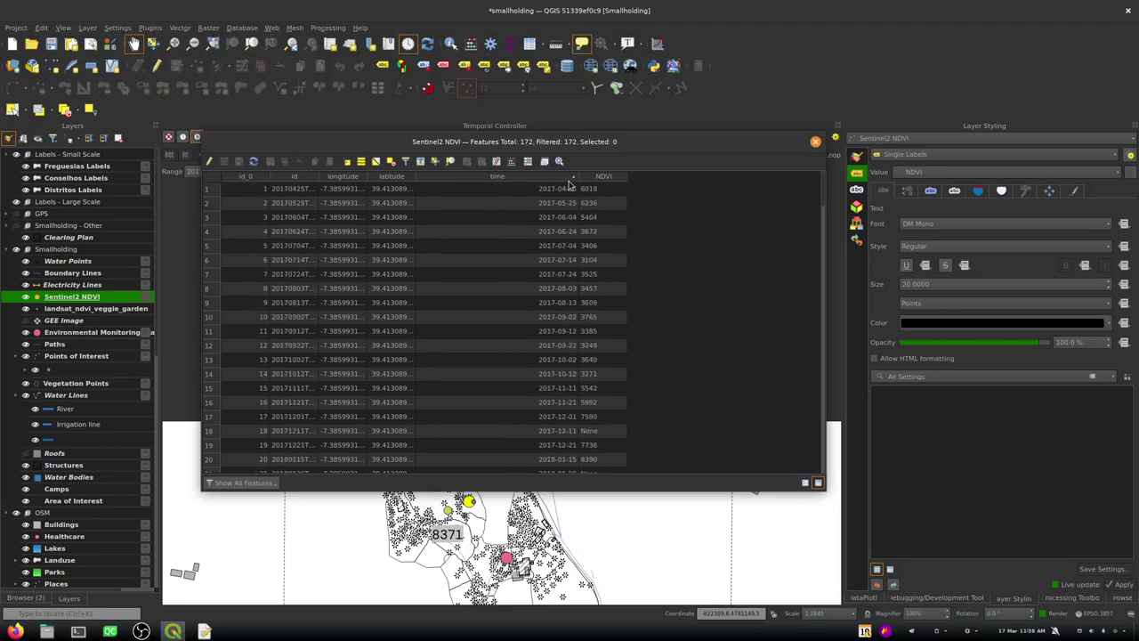
pyautogui.click(572, 180)
# Examine the intervals between NDVI observation dates throughout the attribute table and close it
pyautogui.scroll(-8, 573, 246)
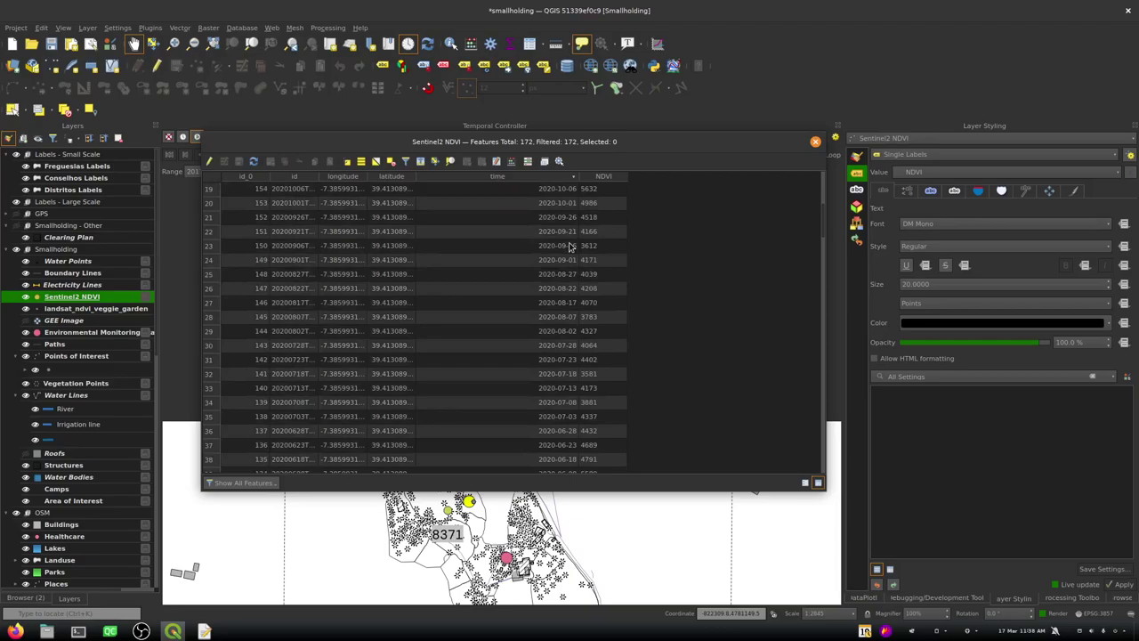
pyautogui.moveTo(822, 224); pyautogui.dragTo(802, 497)
pyautogui.scroll(12, 534, 231)
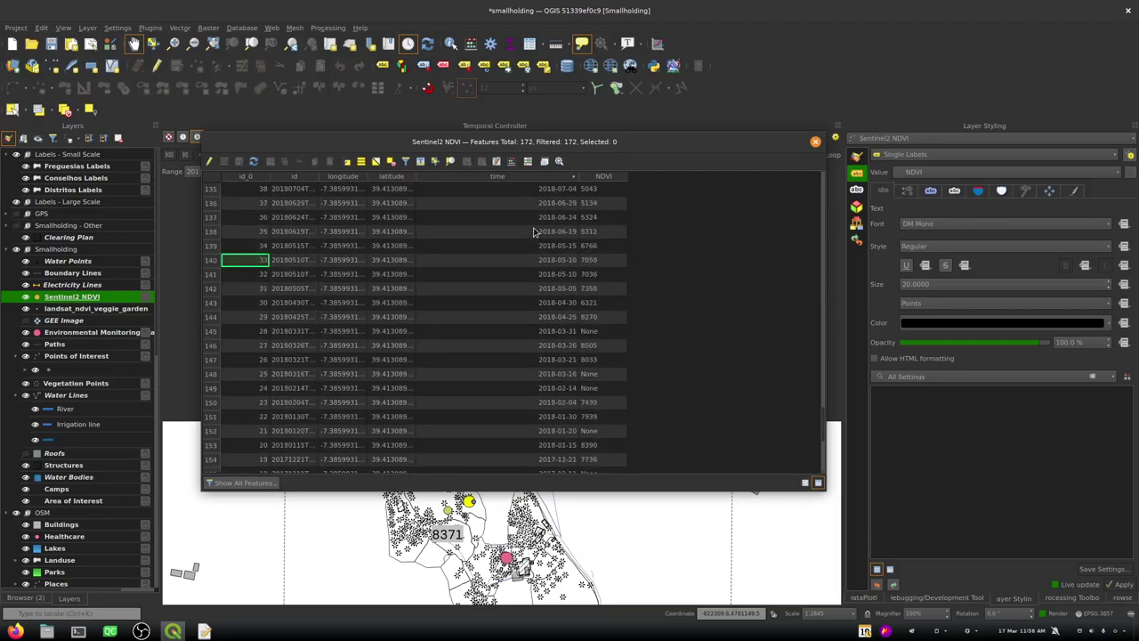
pyautogui.scroll(20, 534, 231)
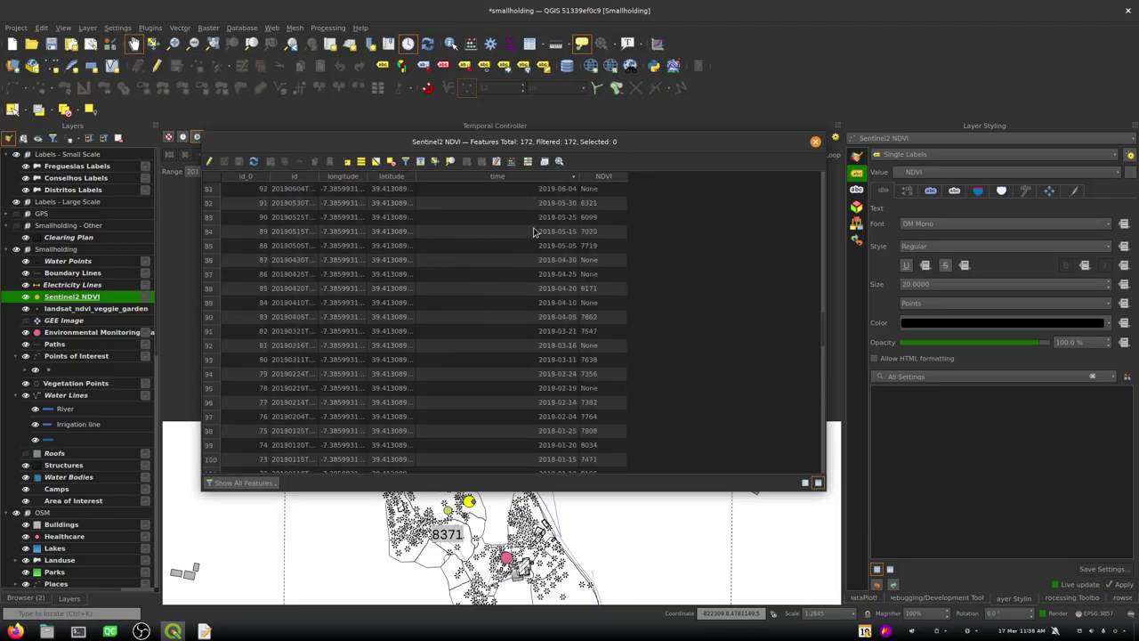
pyautogui.scroll(11, 534, 231)
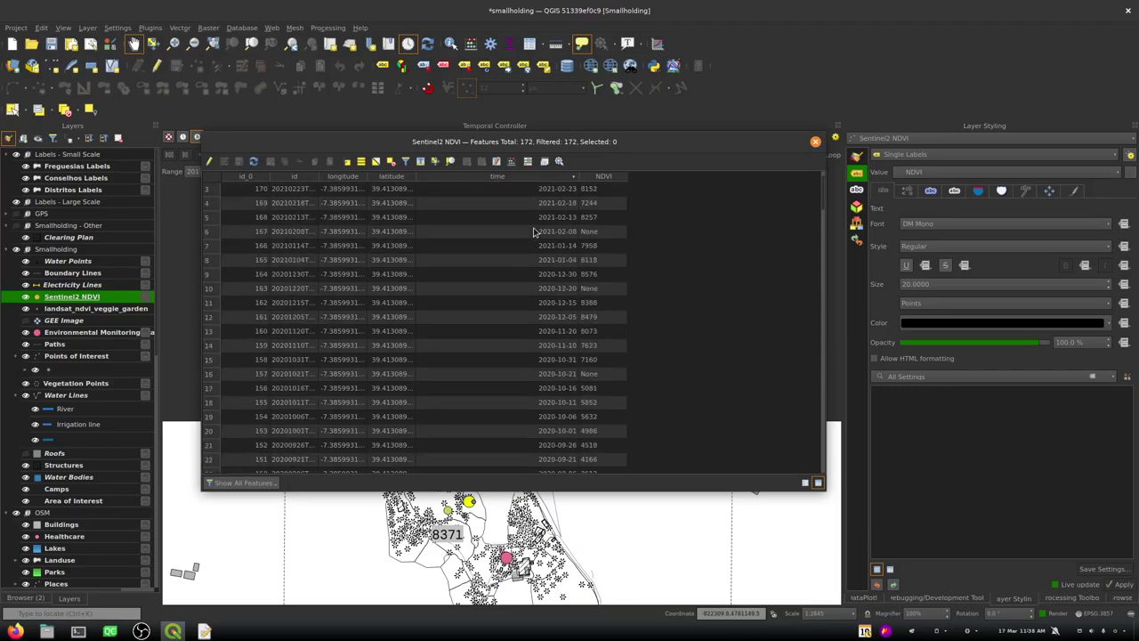
pyautogui.click(815, 141)
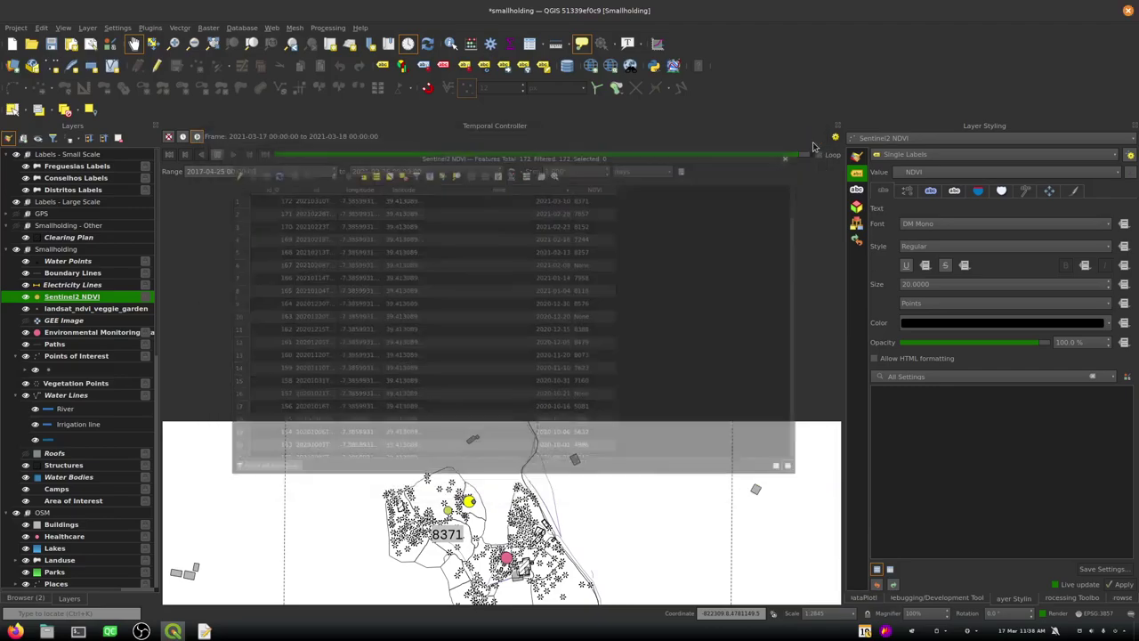
# Enlarge the map beneath the Temporal Controller and play the looping animation forward at 15 frames per second
pyautogui.moveTo(451, 418); pyautogui.dragTo(437, 185)
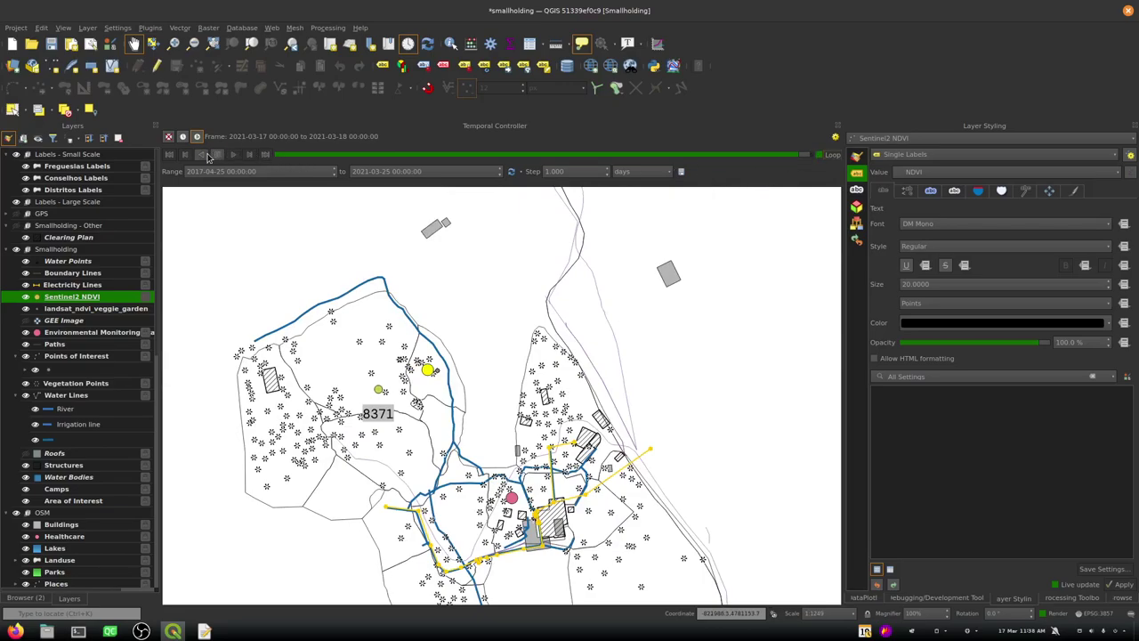
pyautogui.click(835, 138)
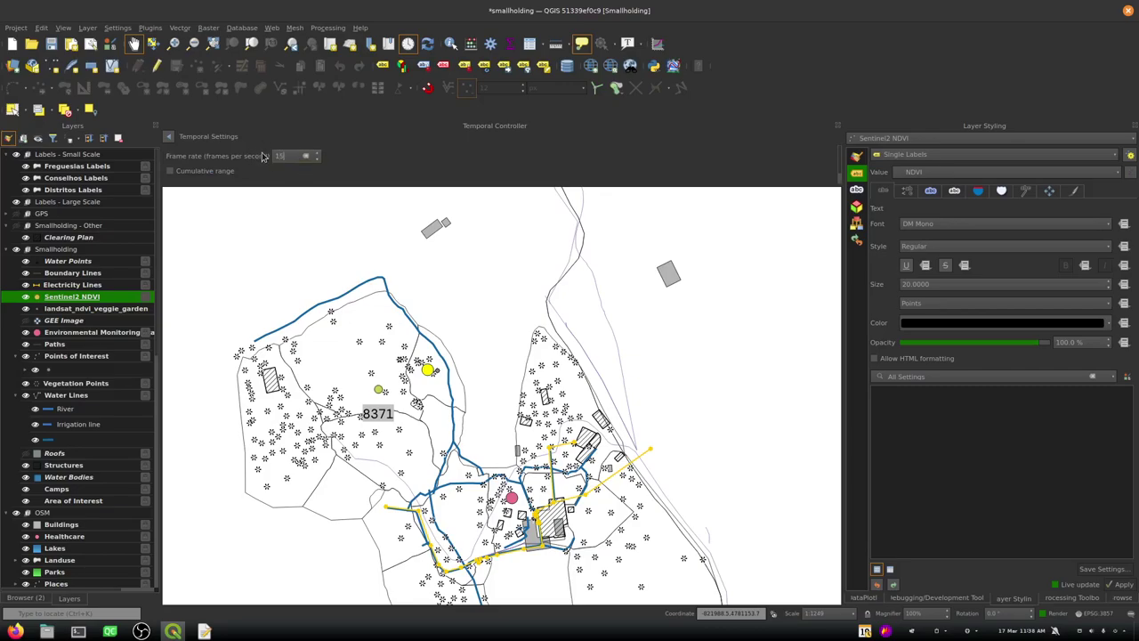
pyautogui.click(169, 138)
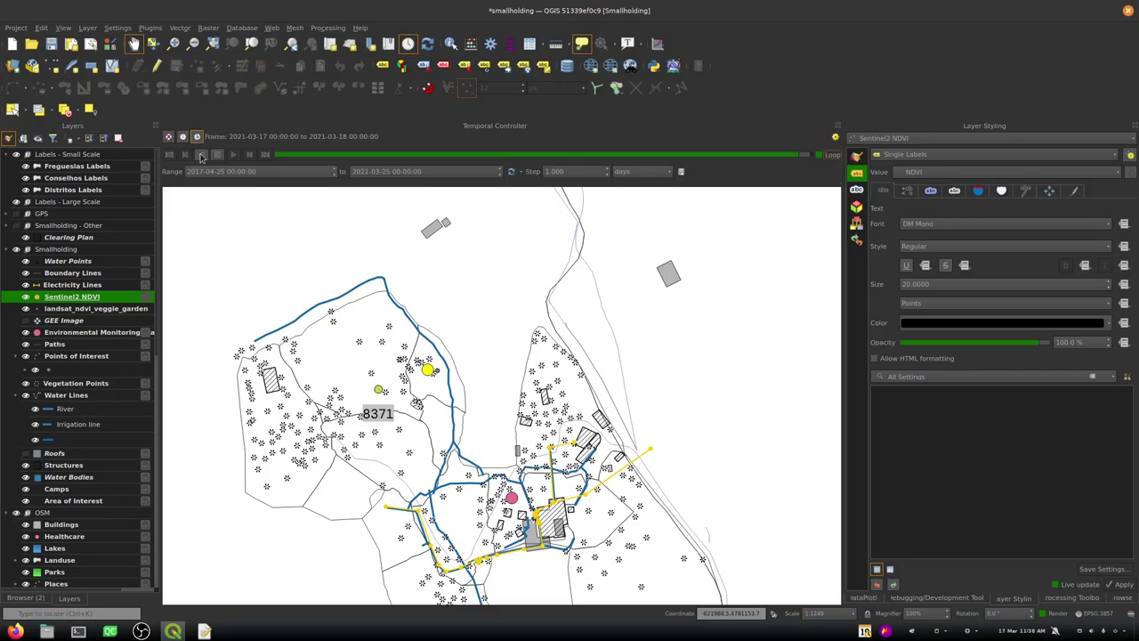
pyautogui.click(234, 157)
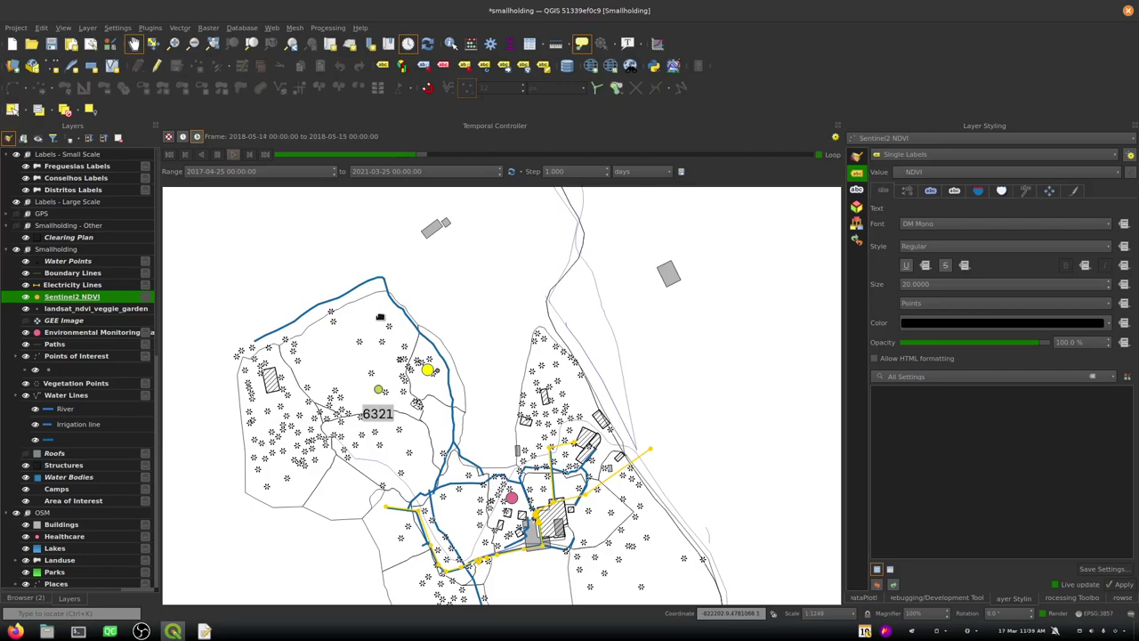
# Raise the animation's frame rate to 30 frames per second and dock the selection toolbar beside the advanced digitizing tools
pyautogui.click(834, 138)
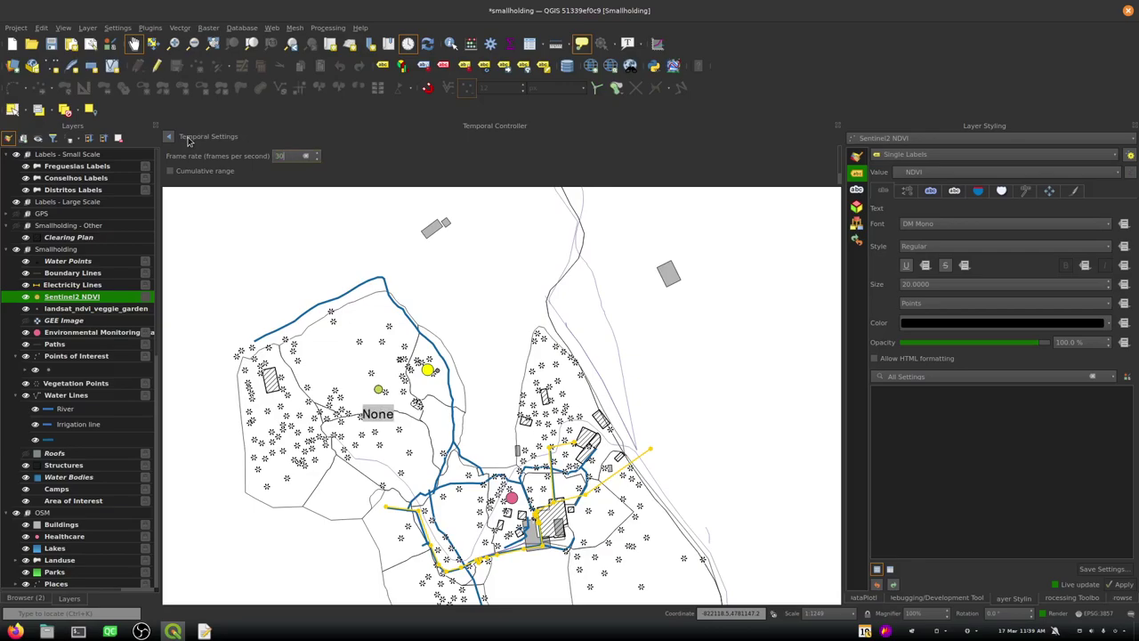
pyautogui.click(167, 138)
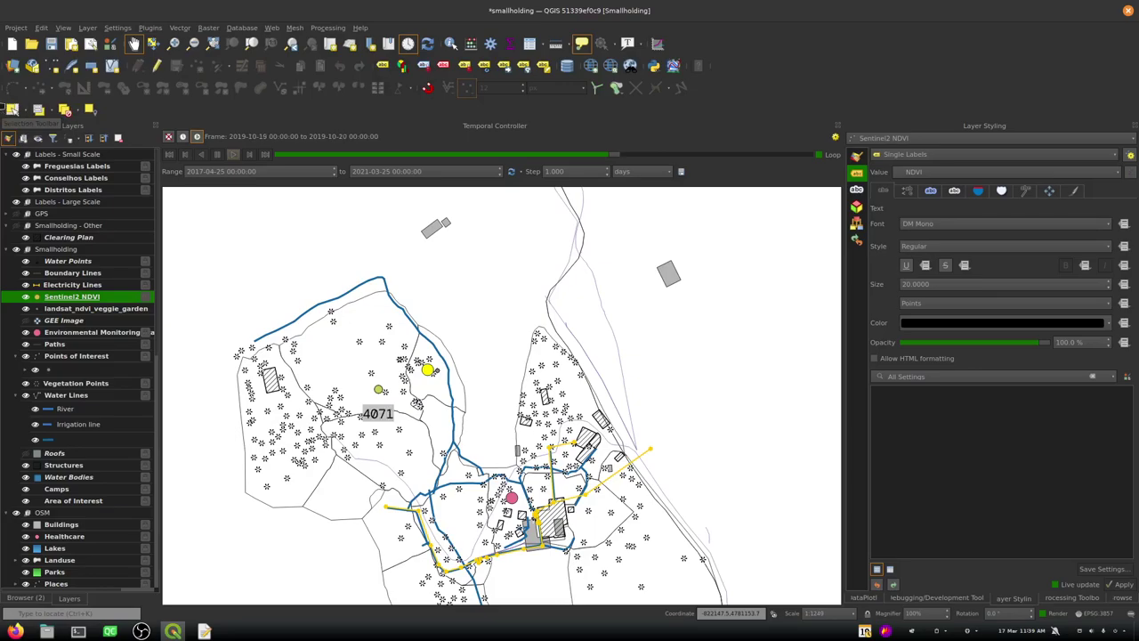
pyautogui.moveTo(7, 107); pyautogui.dragTo(701, 87)
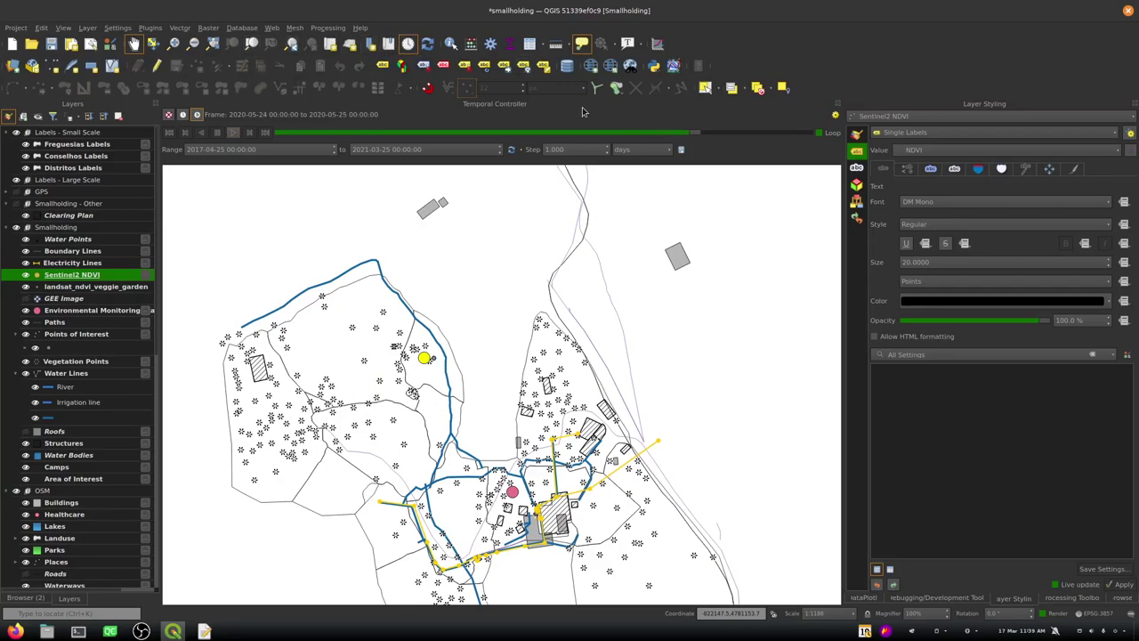
# Open DataPlotly and create a scatter plot of NDVI against time from the Sentinel2 NDVI layer
pyautogui.click(149, 28)
pyautogui.moveTo(222, 80)
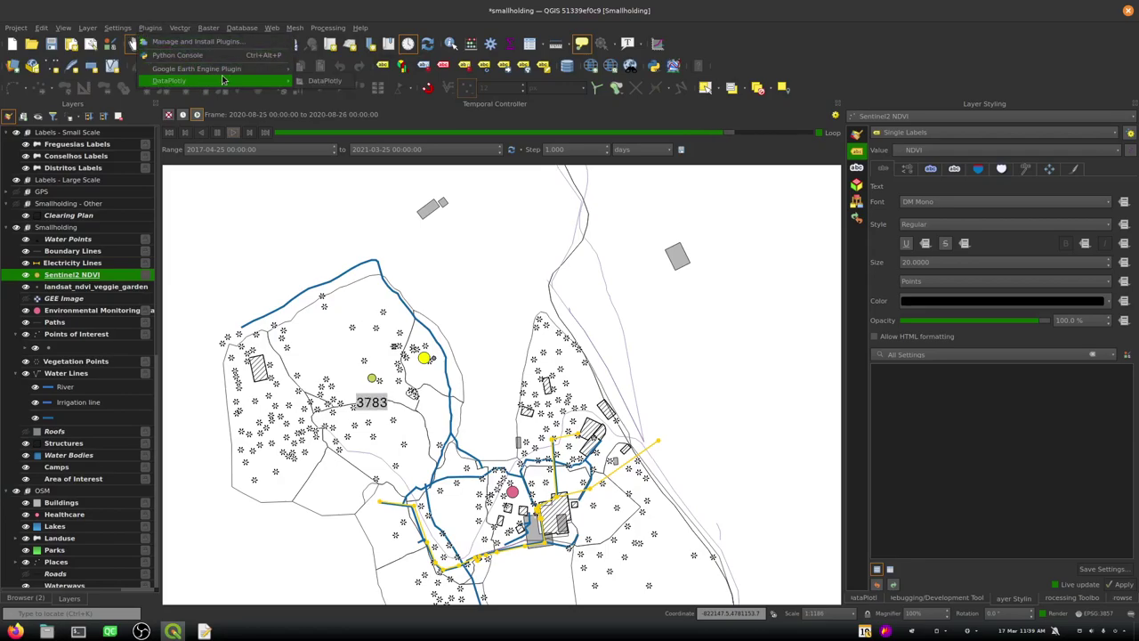
pyautogui.click(338, 80)
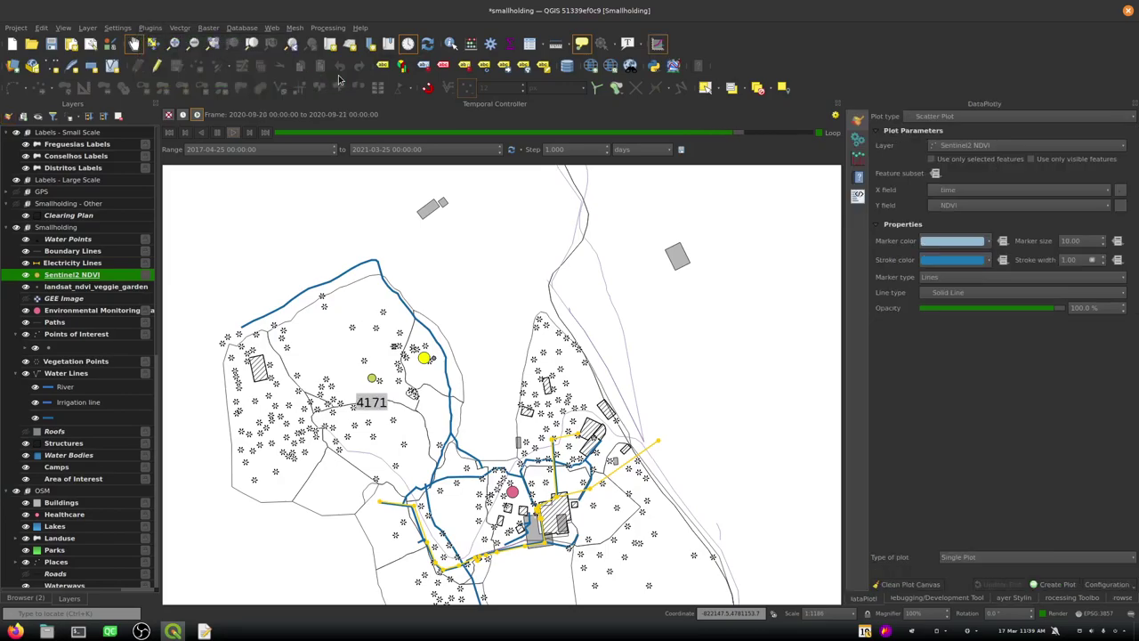
pyautogui.click(984, 145)
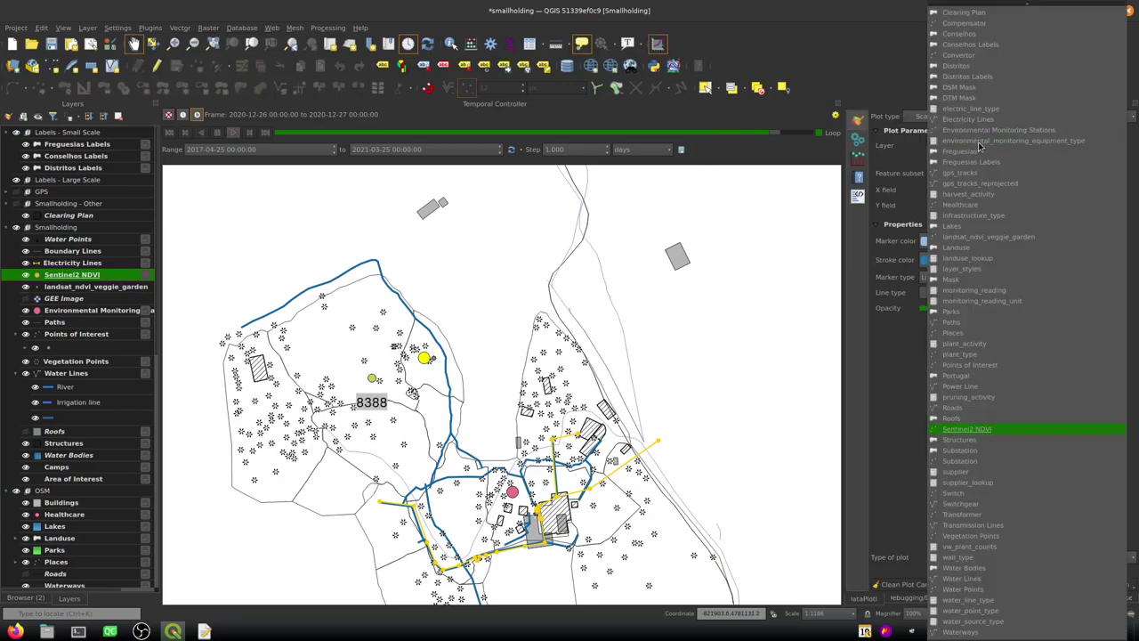
pyautogui.click(962, 429)
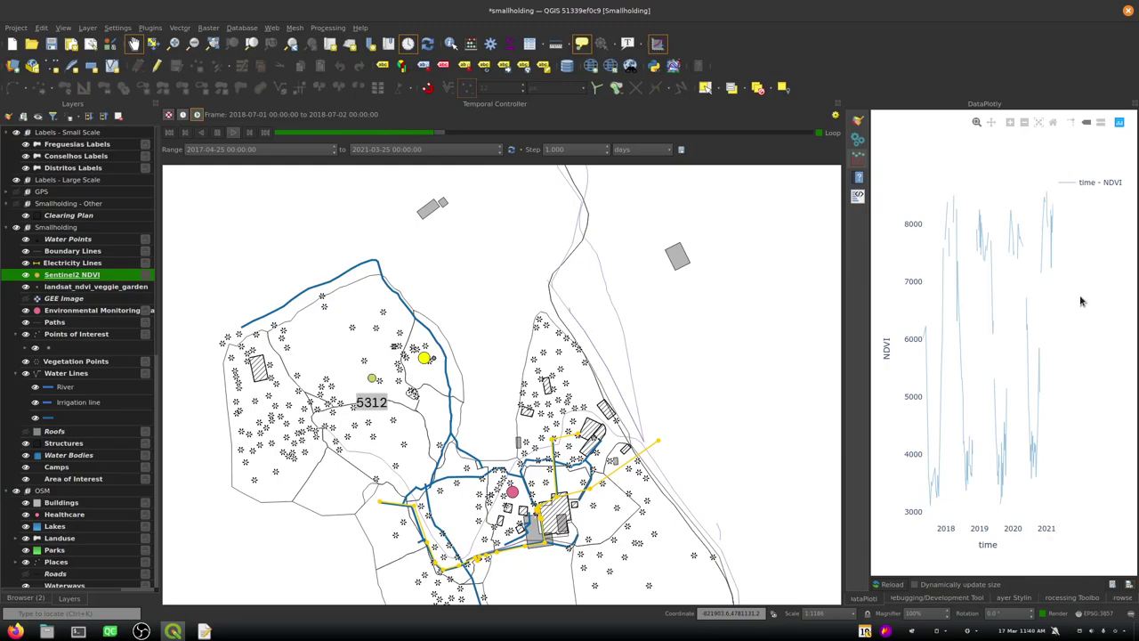
# Set the scatter plot's marker type to Points and Lines and update the plot
pyautogui.click(854, 126)
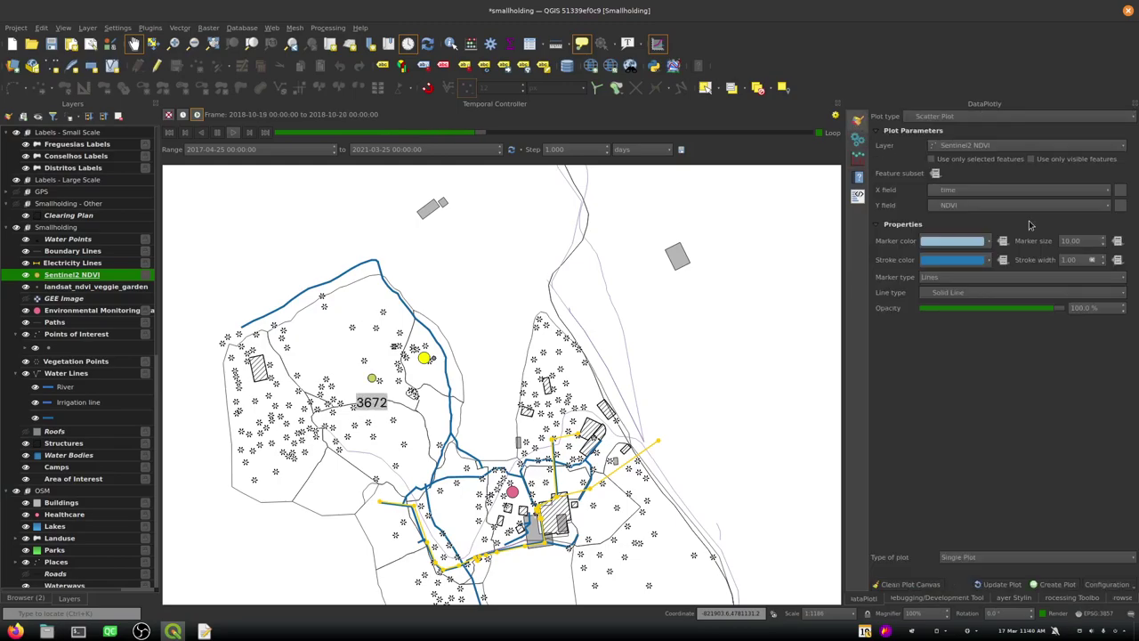
pyautogui.click(961, 277)
pyautogui.click(969, 290)
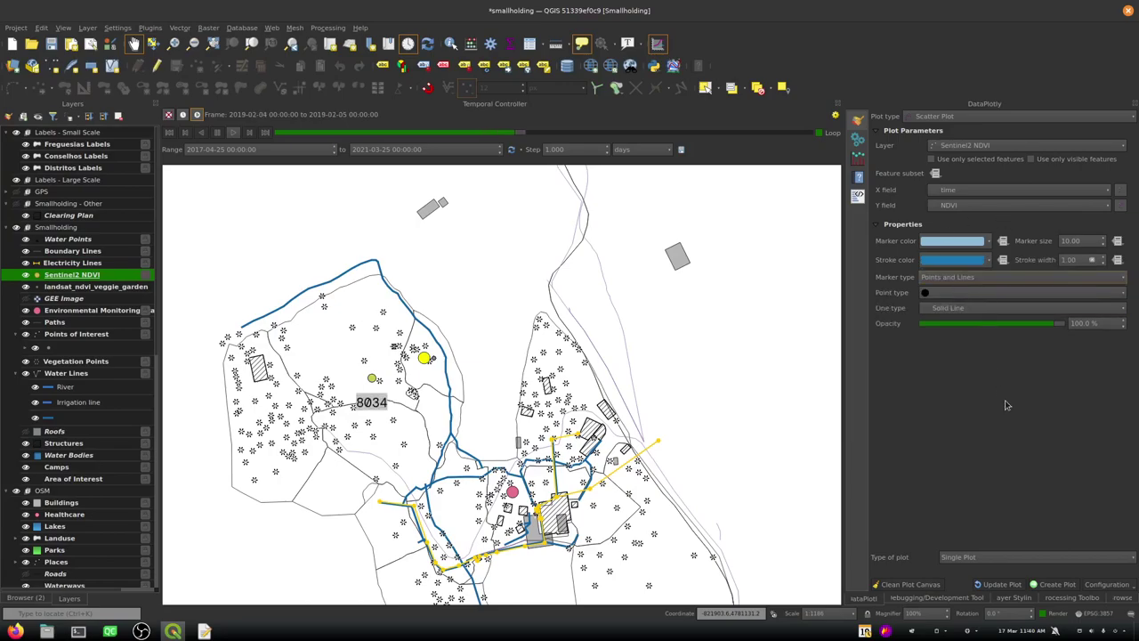
pyautogui.click(1014, 583)
pyautogui.moveTo(1023, 324)
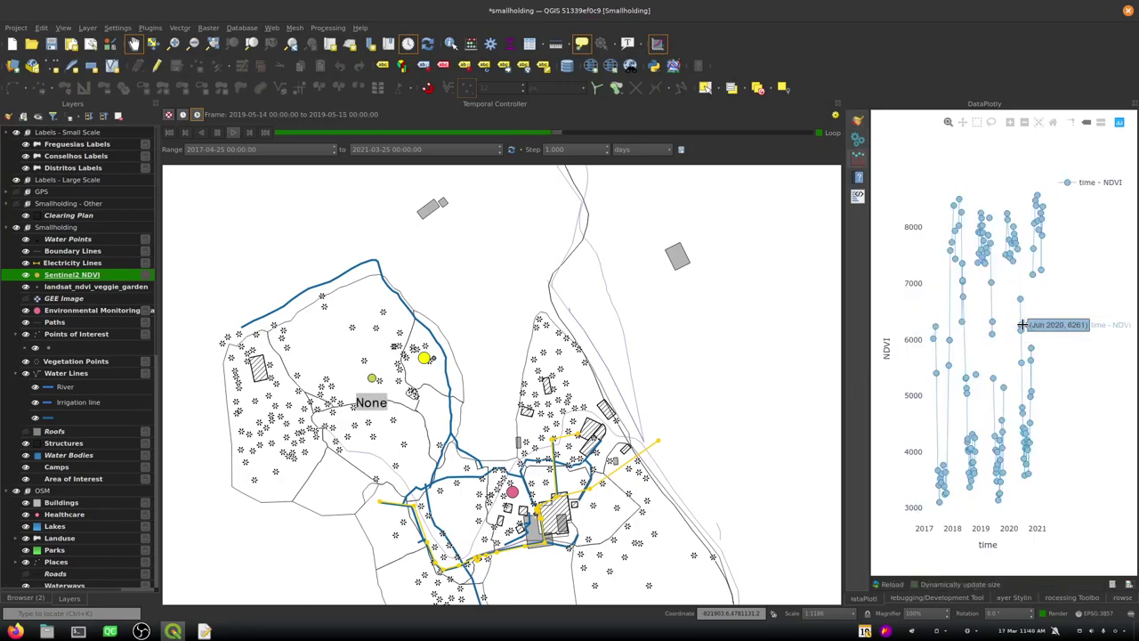
pyautogui.moveTo(904, 110); pyautogui.dragTo(322, 61)
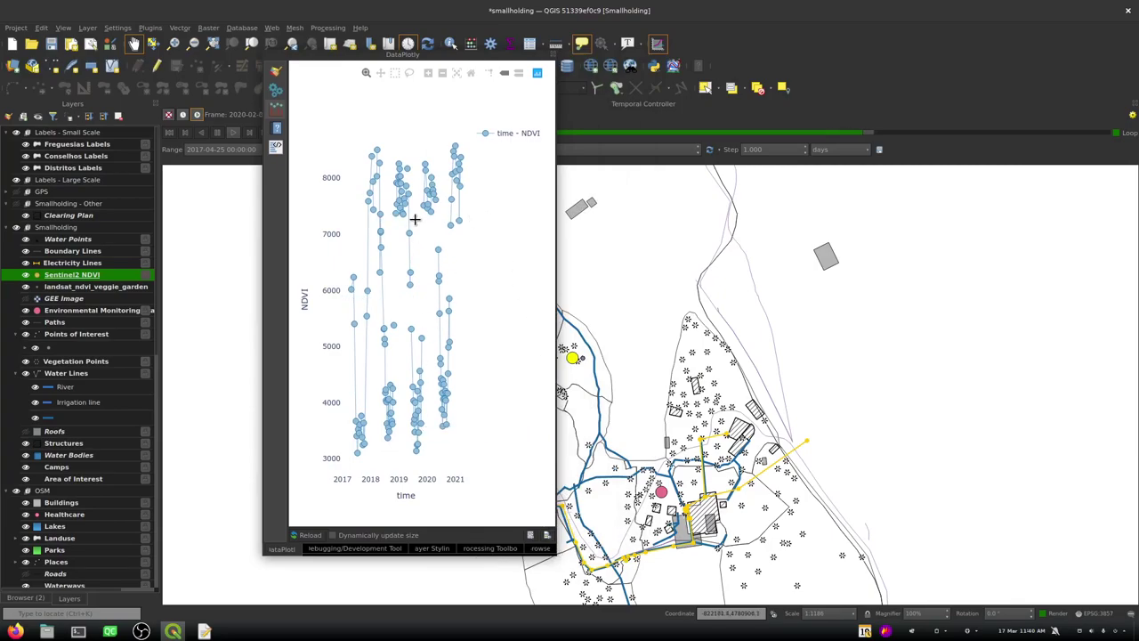
pyautogui.moveTo(309, 57); pyautogui.dragTo(1059, 265)
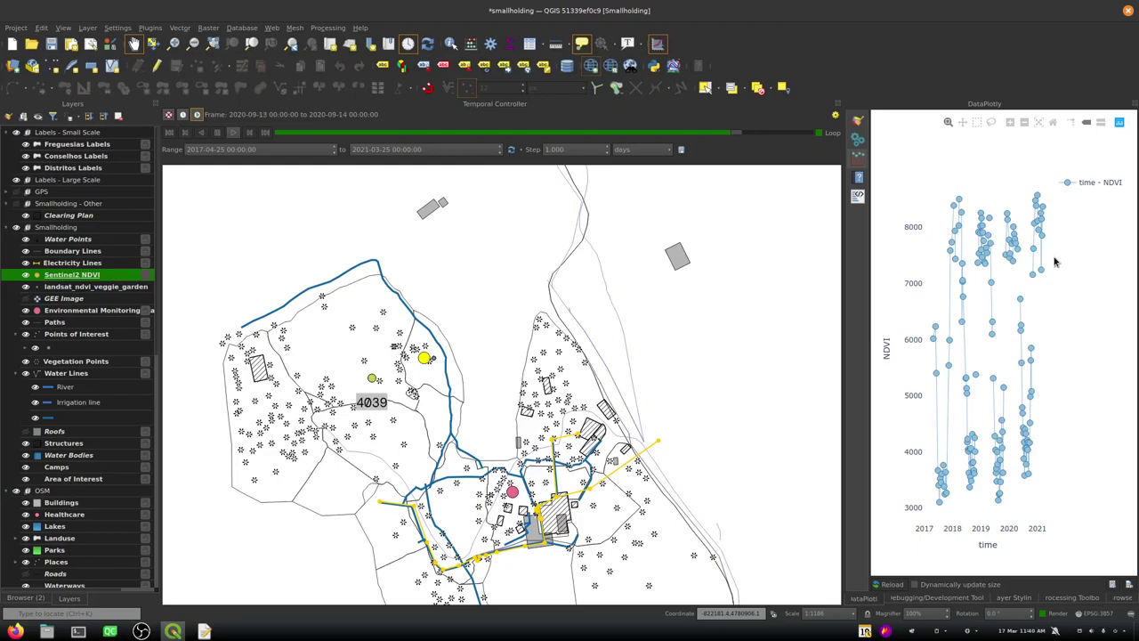
pyautogui.moveTo(963, 296)
pyautogui.moveTo(997, 483)
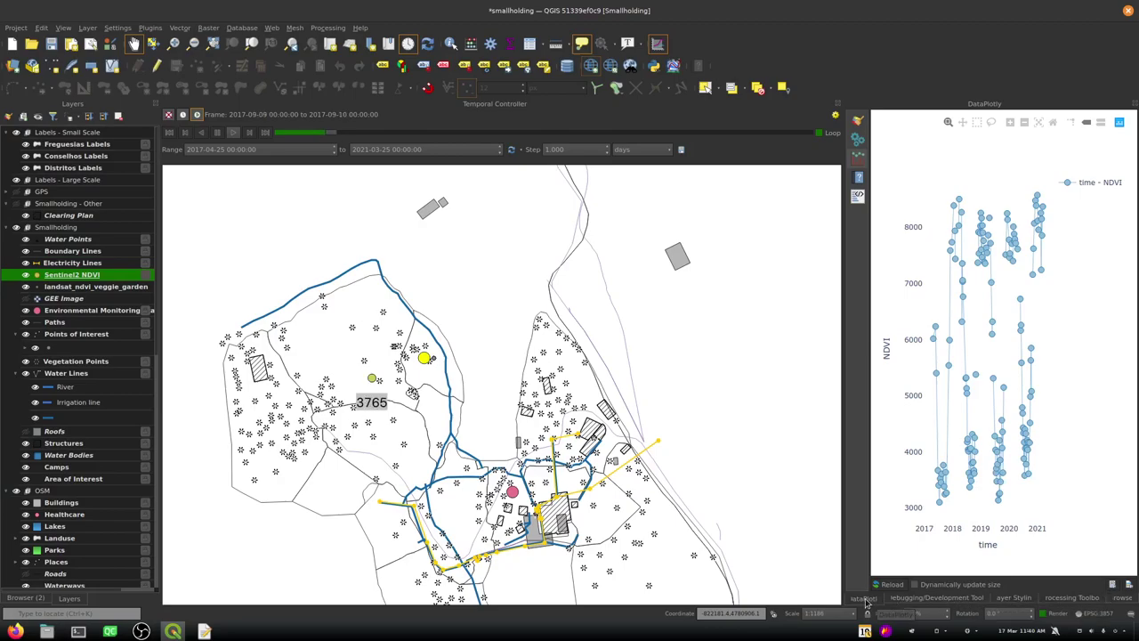
# Separate the DataPlotly panel from its panel group and dock it above the map, tabbed with the Temporal Controller
pyautogui.moveTo(864, 598); pyautogui.dragTo(353, 82)
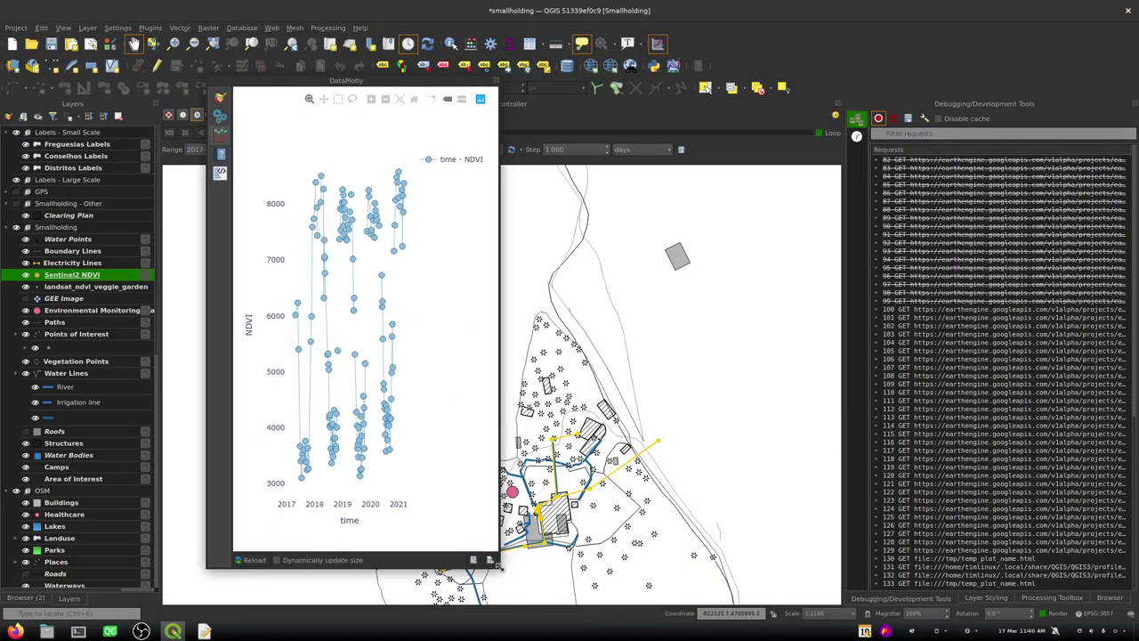
pyautogui.moveTo(499, 565); pyautogui.dragTo(1056, 573)
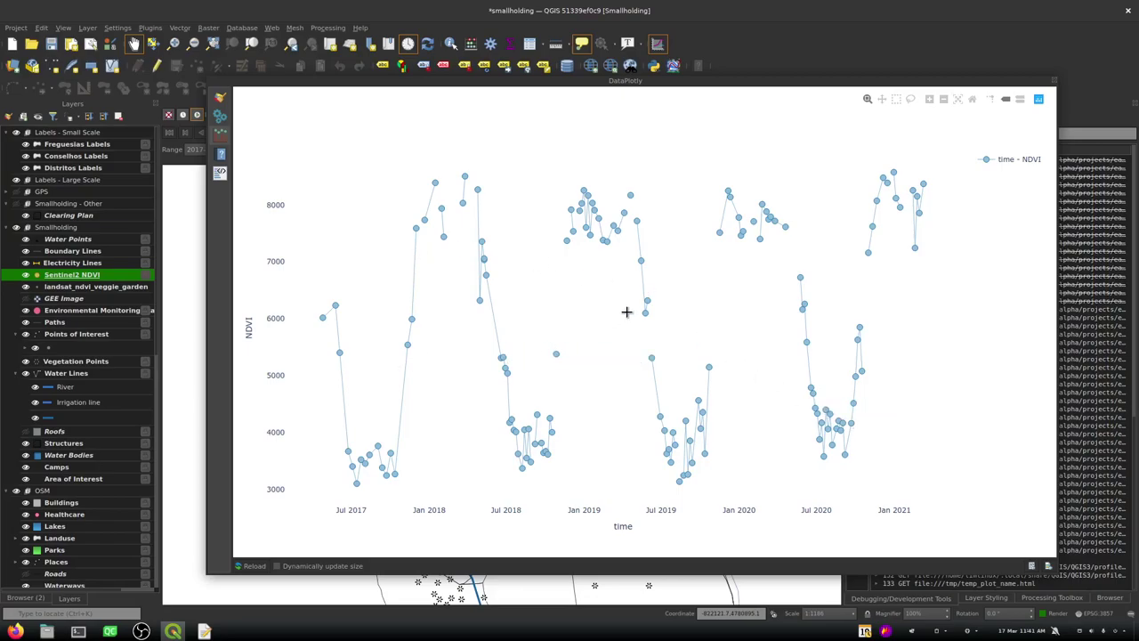
pyautogui.moveTo(354, 87); pyautogui.dragTo(583, 182)
pyautogui.moveTo(688, 207); pyautogui.dragTo(570, 159)
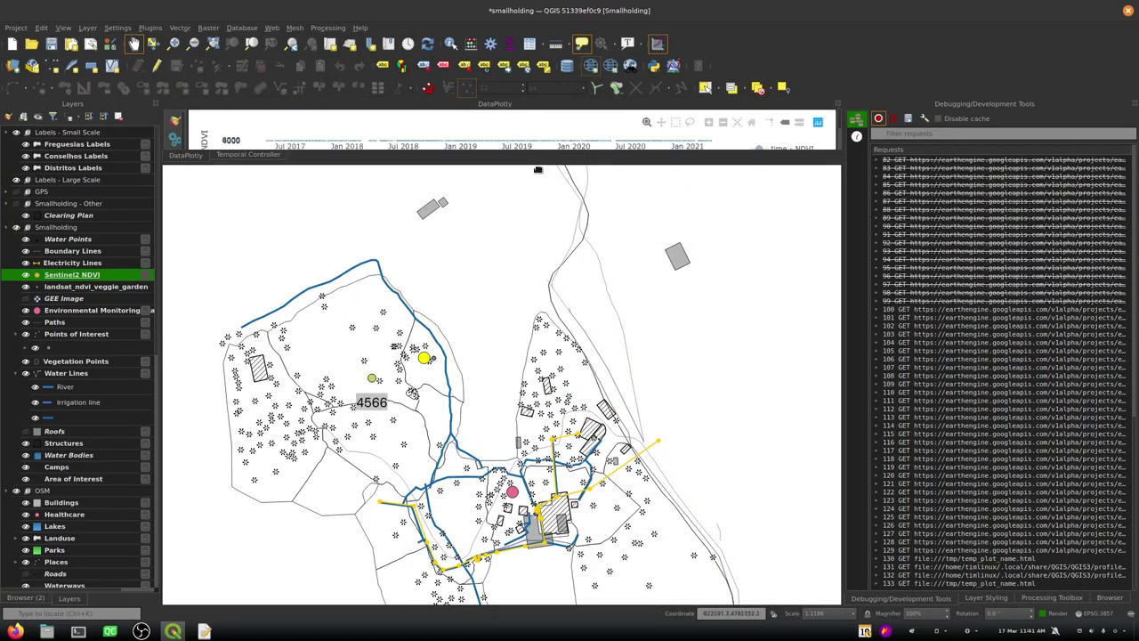
# Enlarge the docked NDVI plot above the map and display the Sentinel2 NDVI layer's styling settings
pyautogui.moveTo(537, 169); pyautogui.dragTo(526, 387)
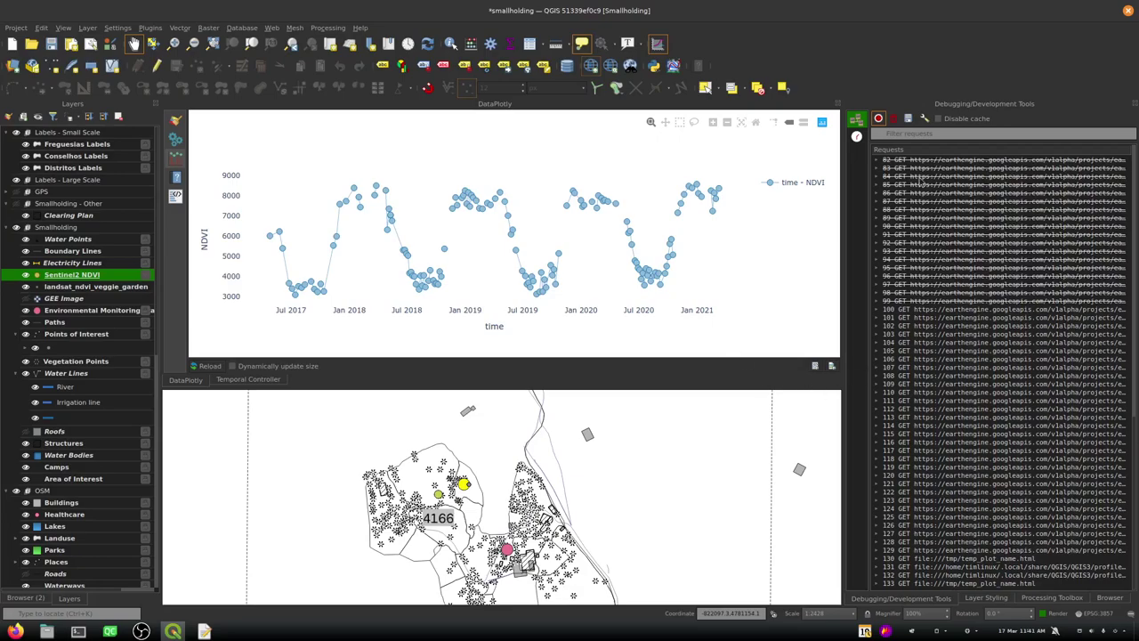
pyautogui.click(988, 598)
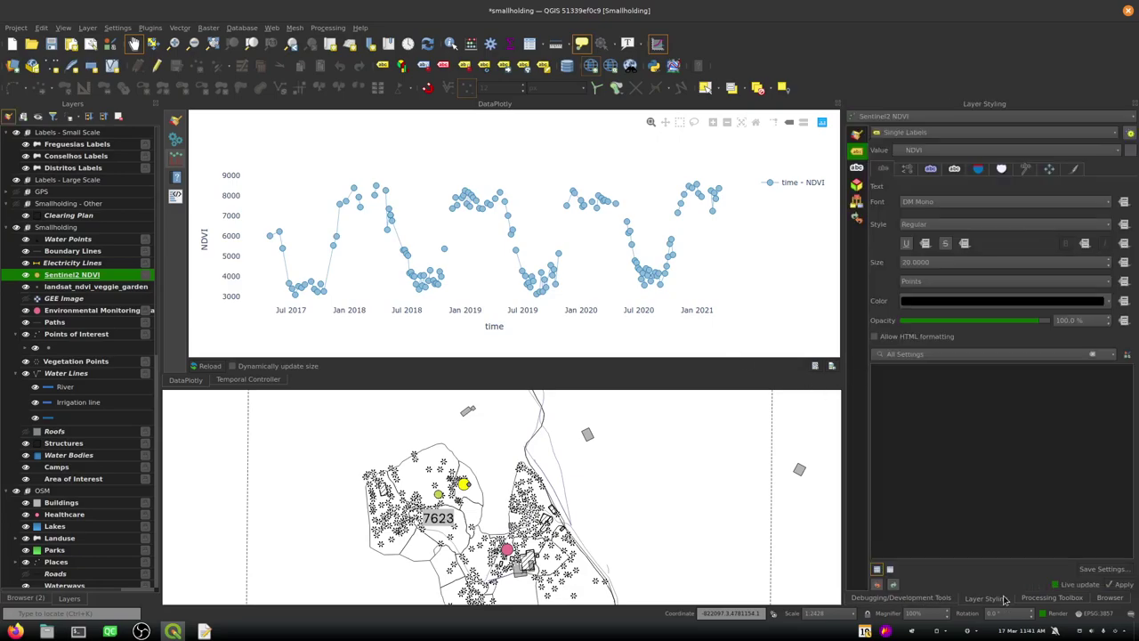